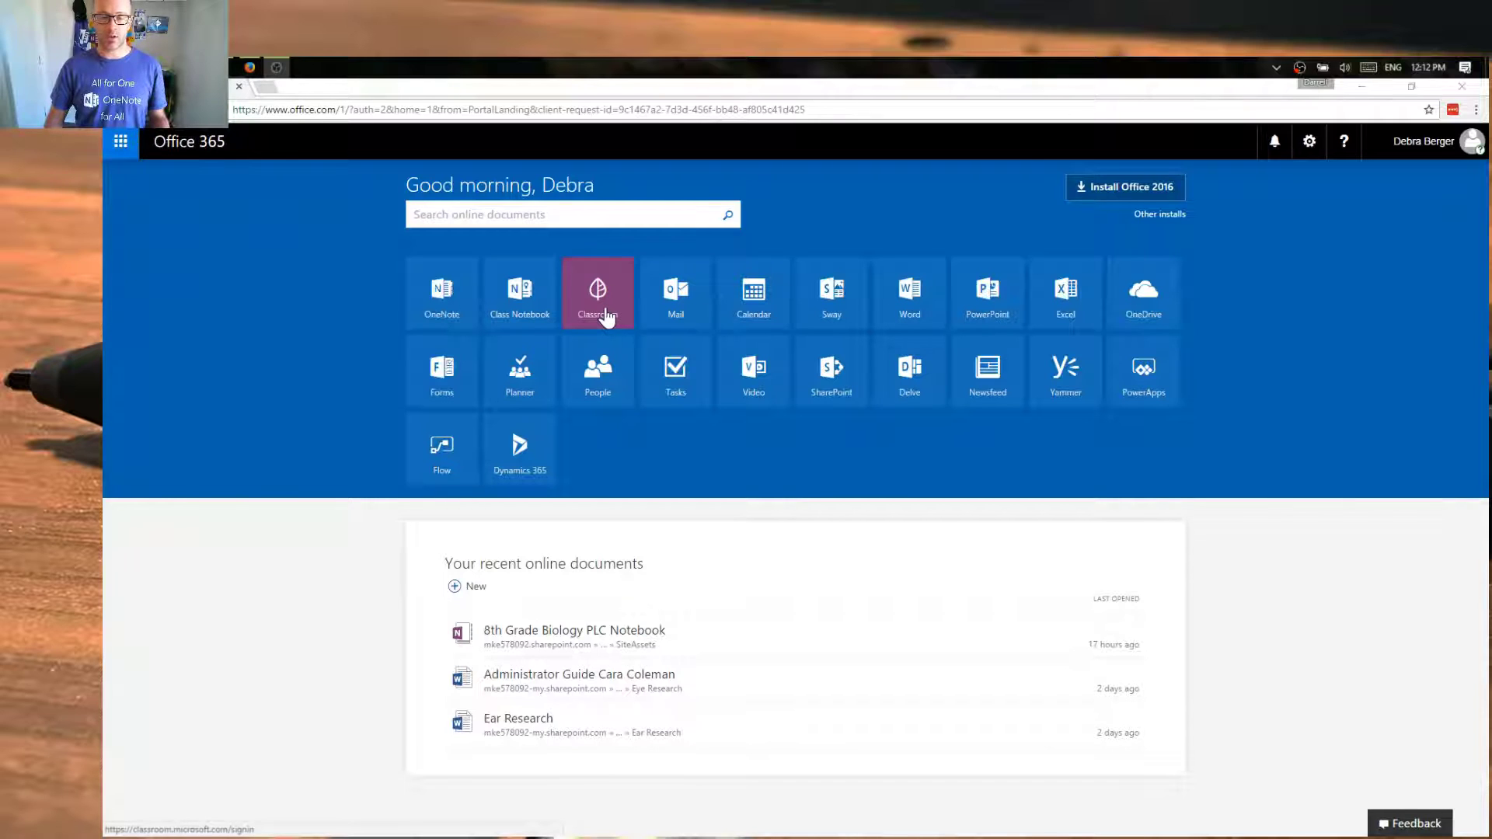
# Step: Launch Microsoft Classroom and begin creating a new class from the sidebar
pyautogui.click(605, 310)
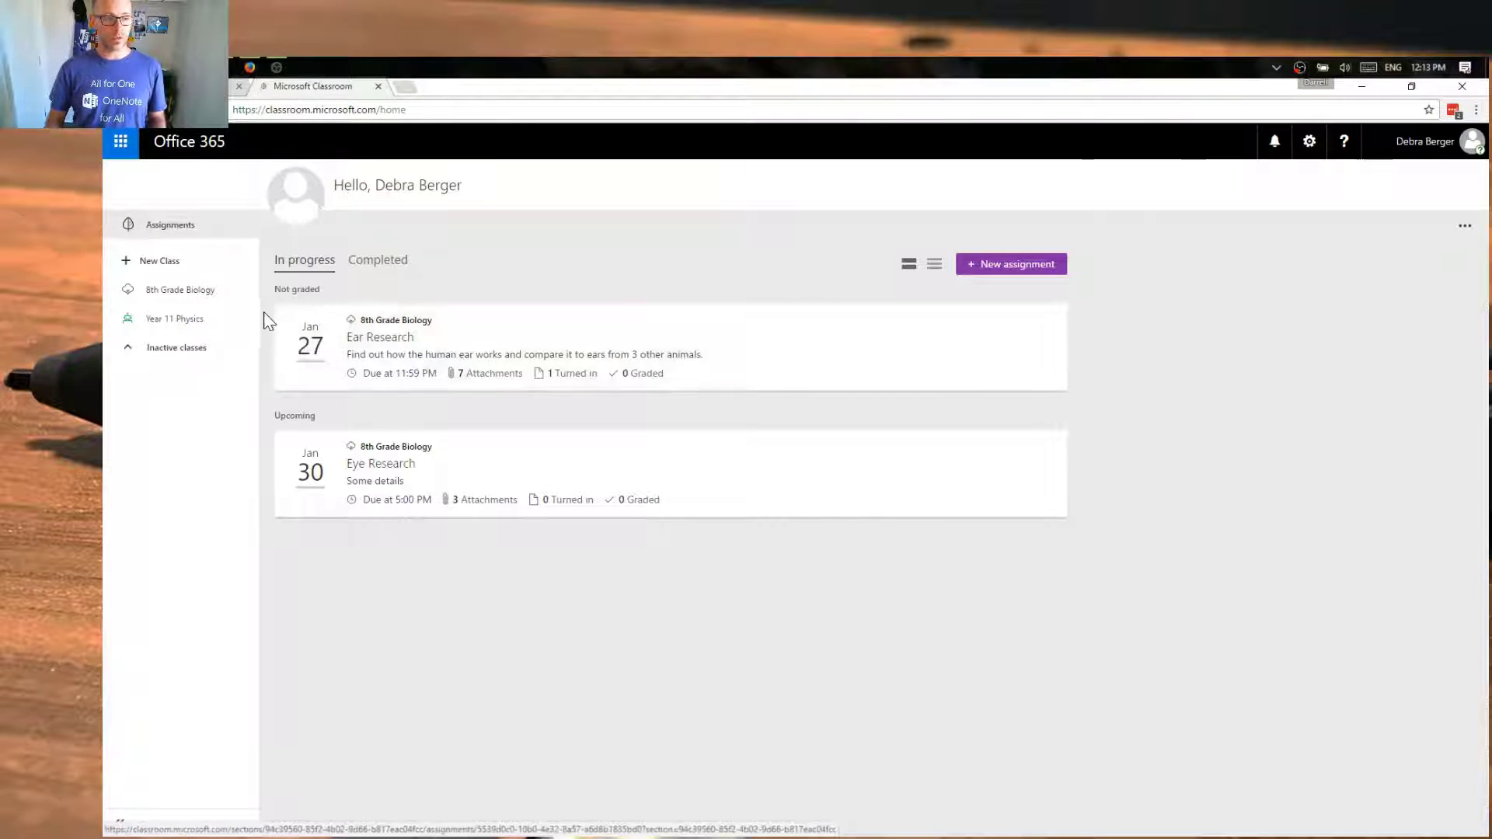
pyautogui.click(169, 267)
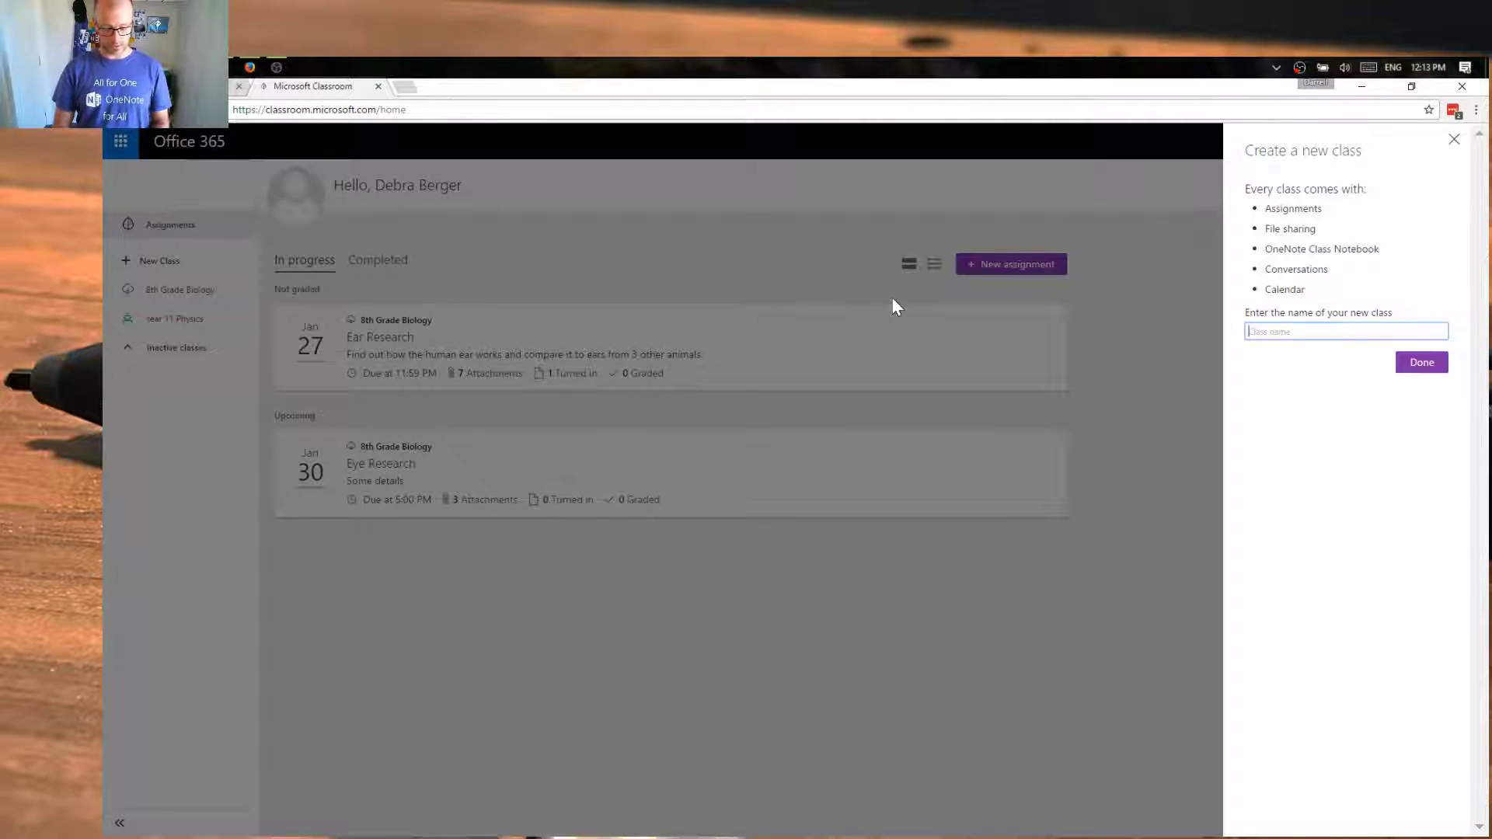
# Step: Create the class 'Year 12 Mathematics', shortening its class ID to y12maths
pyautogui.write('Year 12')
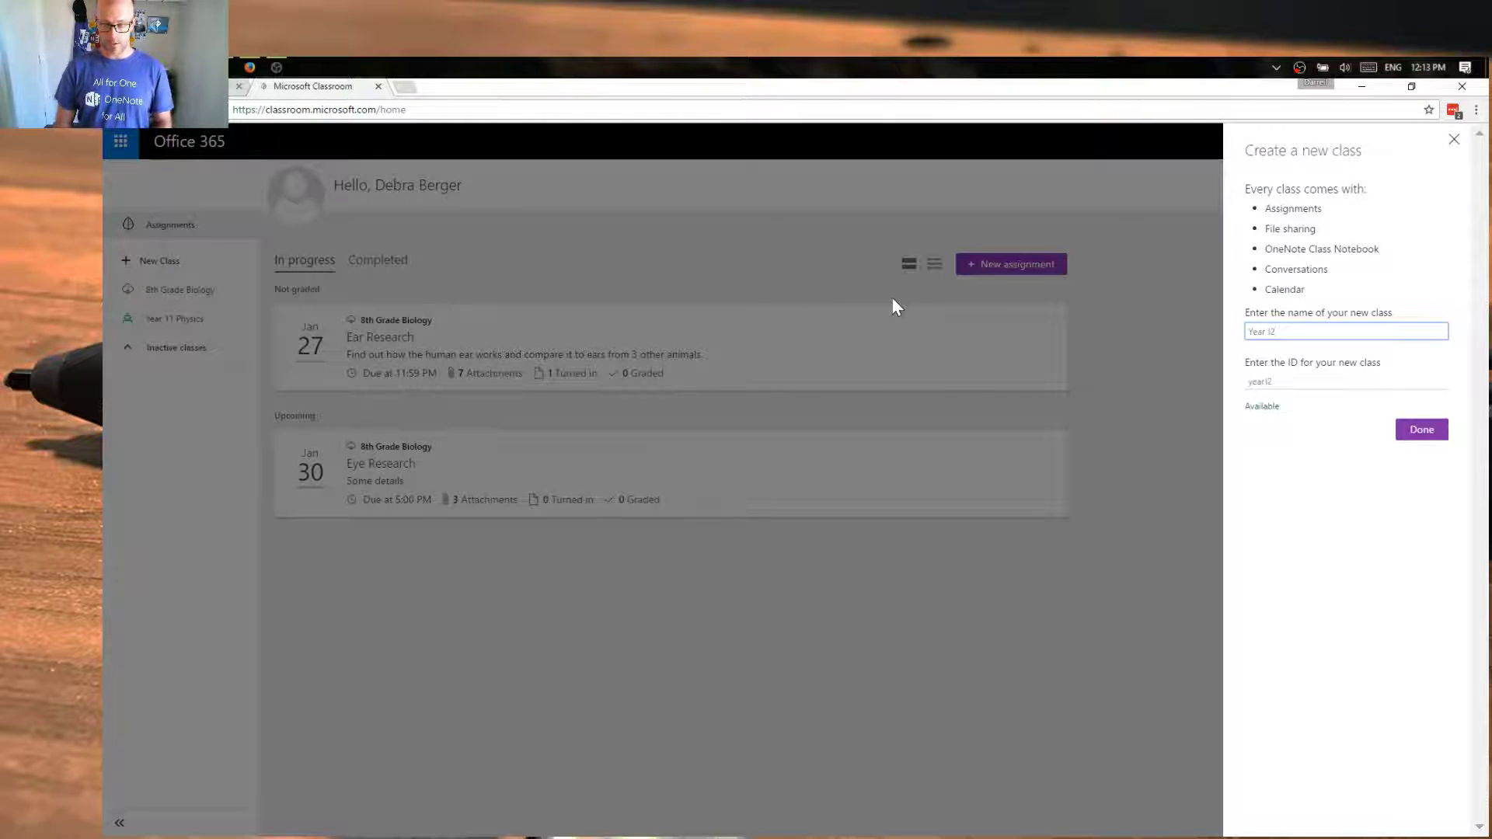
pyautogui.write(' Mathe')
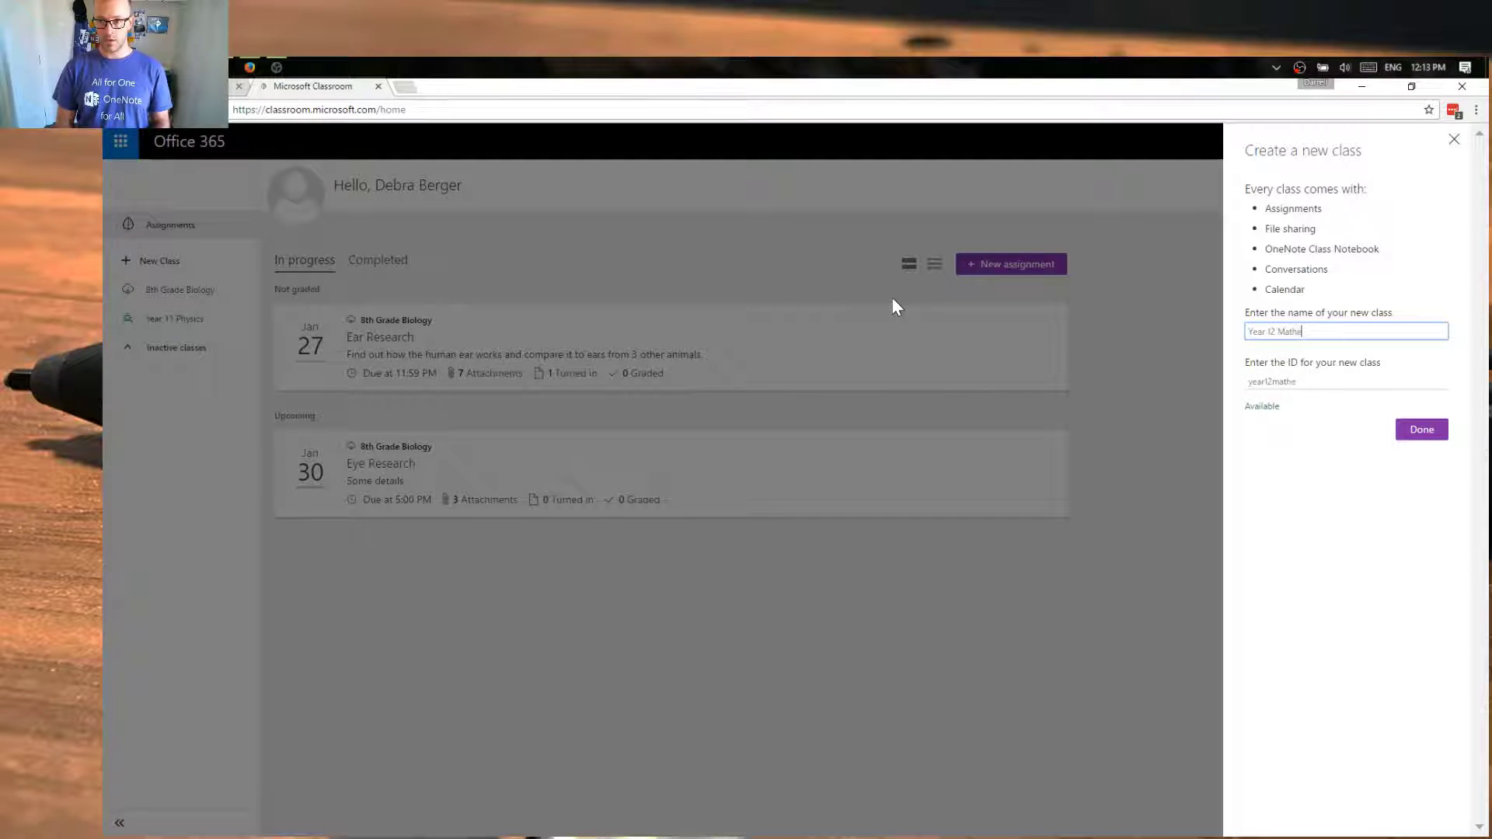
pyautogui.write('matics')
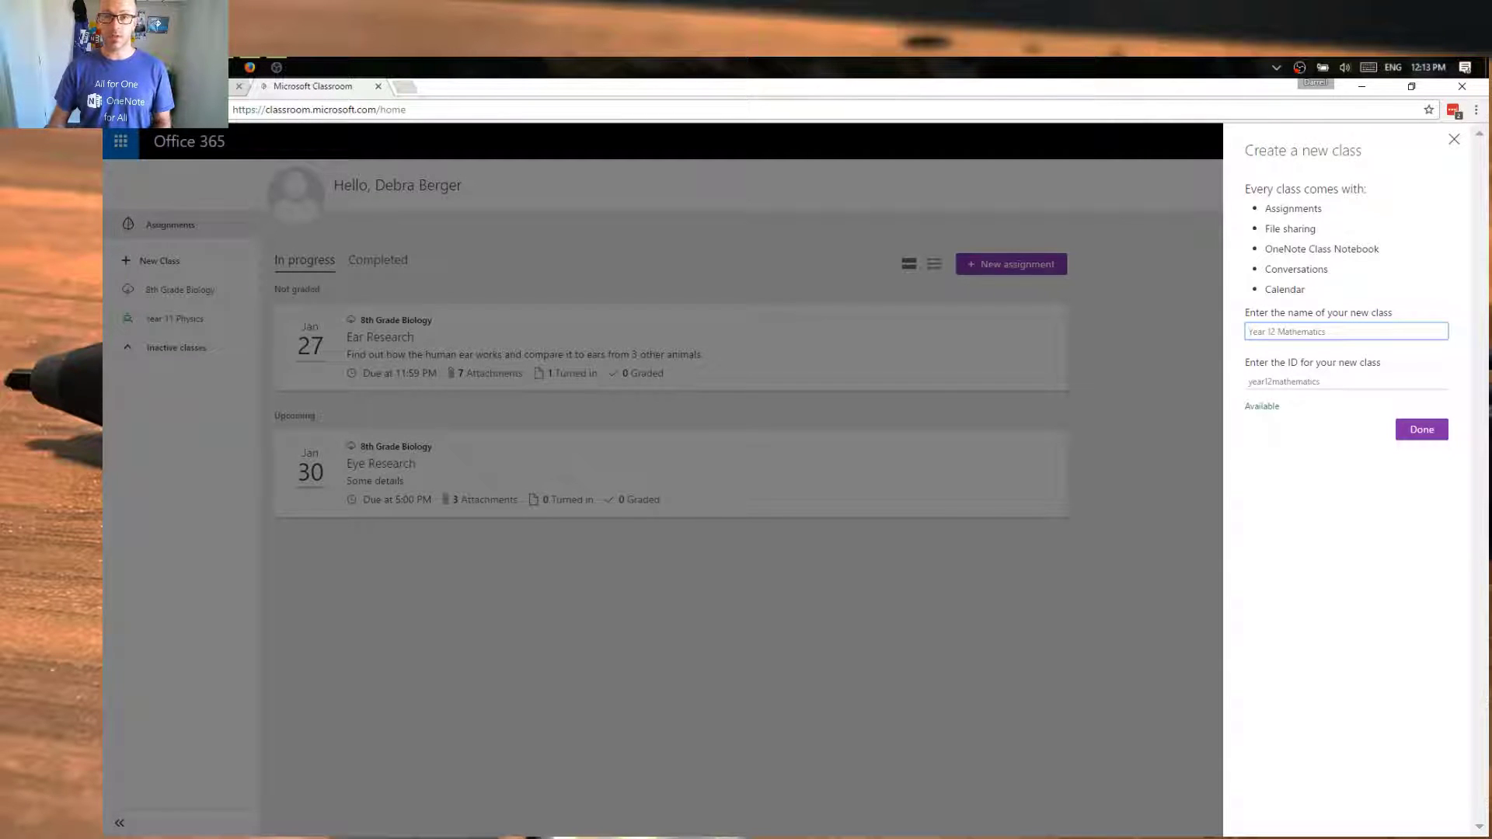
pyautogui.click(1272, 380)
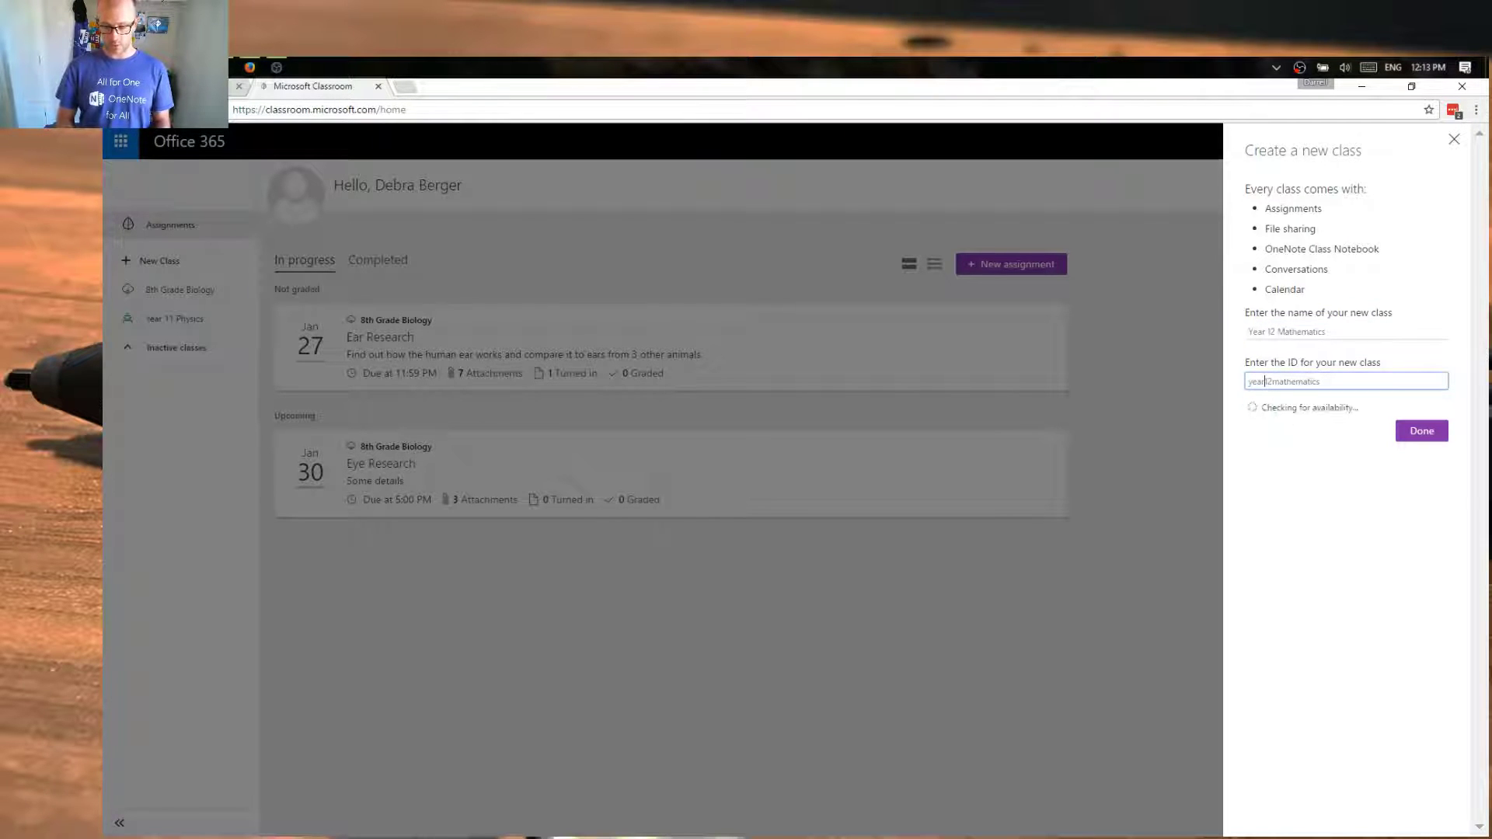
pyautogui.press('BackSpace')
pyautogui.press('BackSpace')
pyautogui.press('BackSpace')
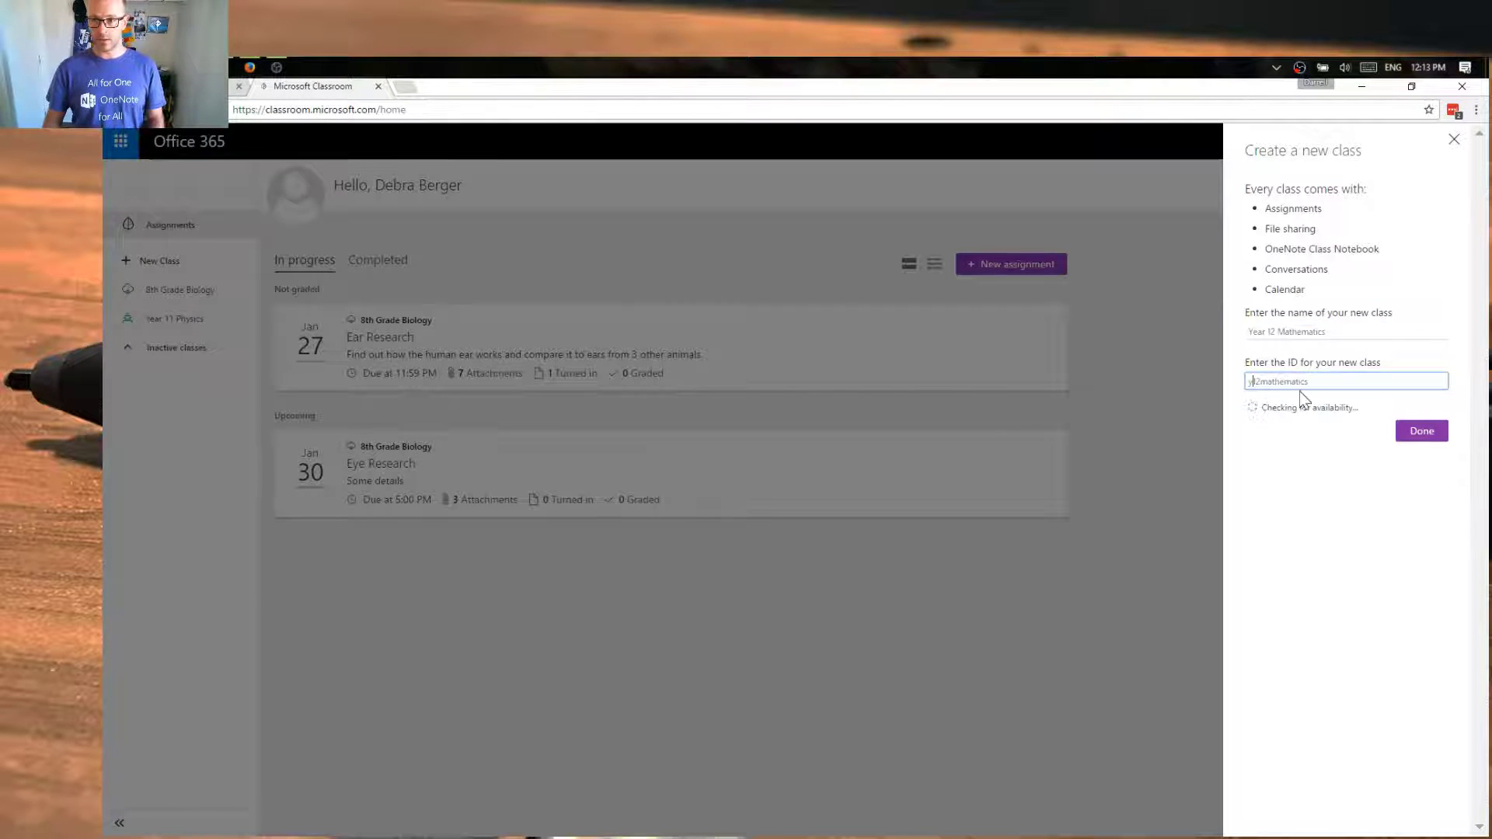
pyautogui.press('BackSpace')
pyautogui.press('BackSpace')
pyautogui.press('BackSpace')
pyautogui.press('BackSpace')
pyautogui.press('BackSpace')
pyautogui.press('BackSpace')
pyautogui.press('BackSpace')
pyautogui.press('BackSpace')
pyautogui.write('hs')
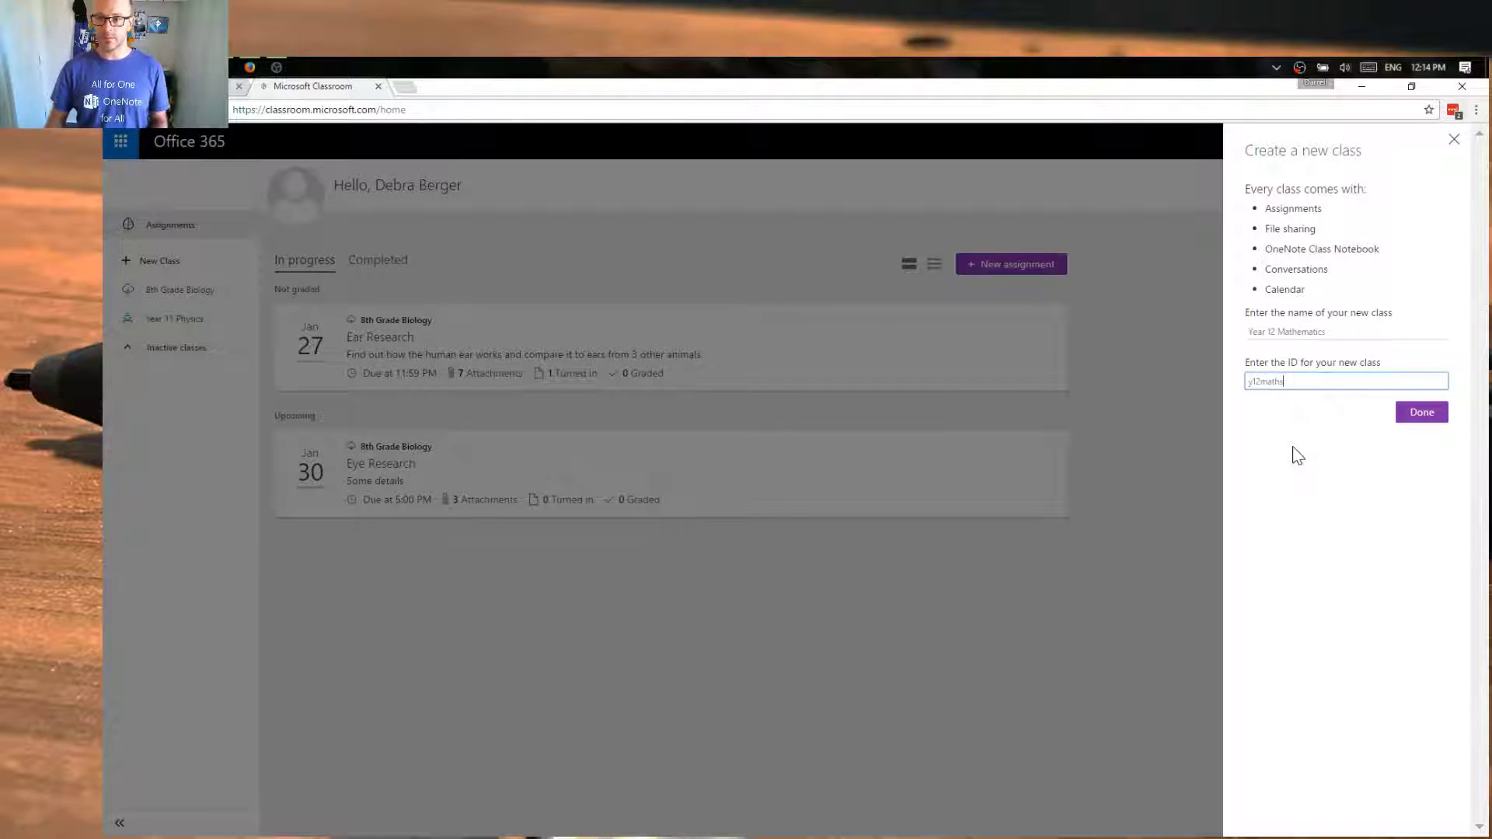
pyautogui.click(1420, 413)
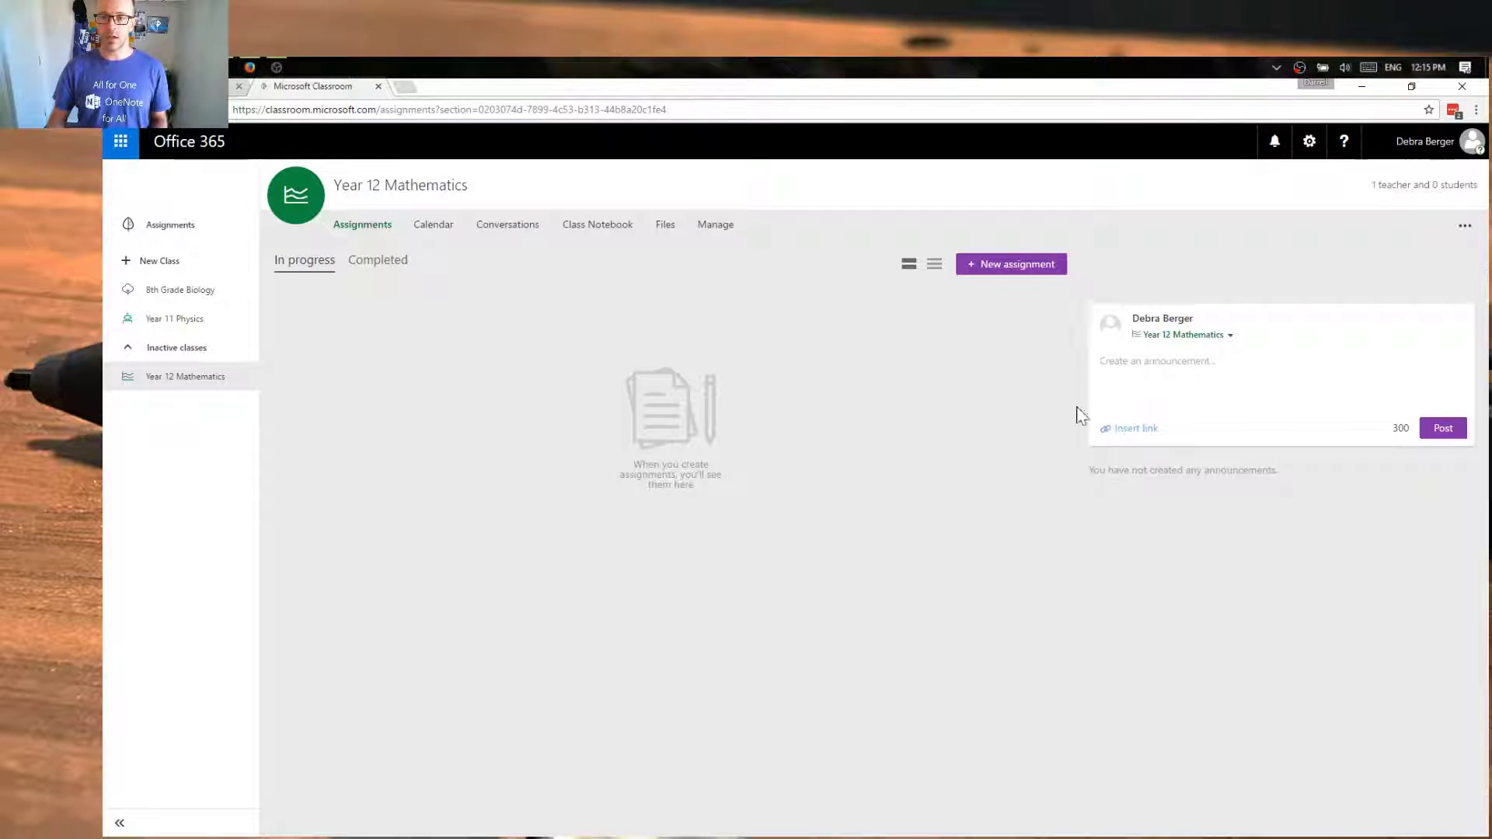
# Step: Post the announcement 'WElcome to the new year.' to the Year 12 Mathematics class
pyautogui.click(1127, 365)
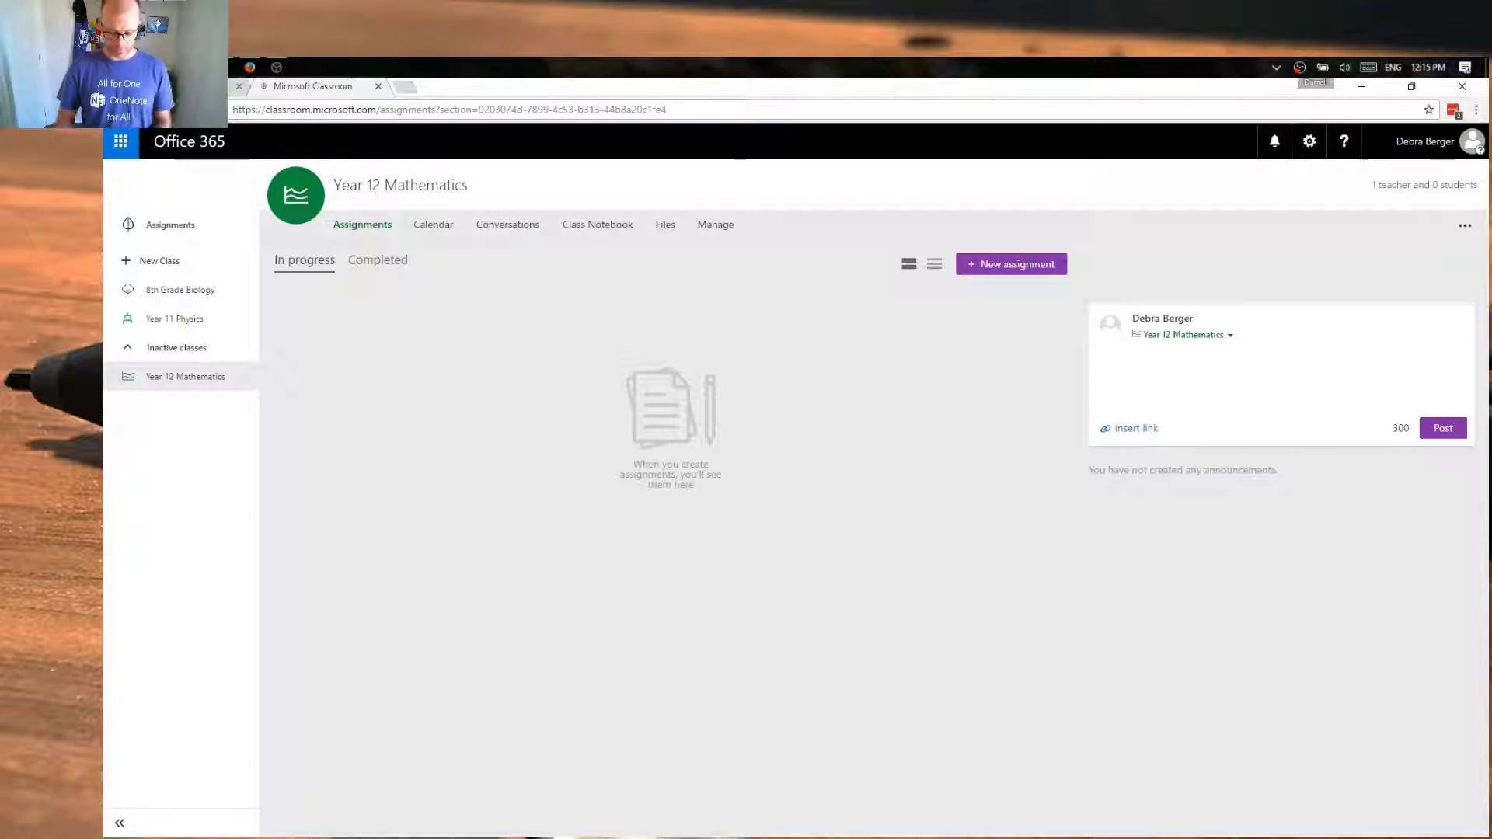
pyautogui.write('WElcome to the new year.')
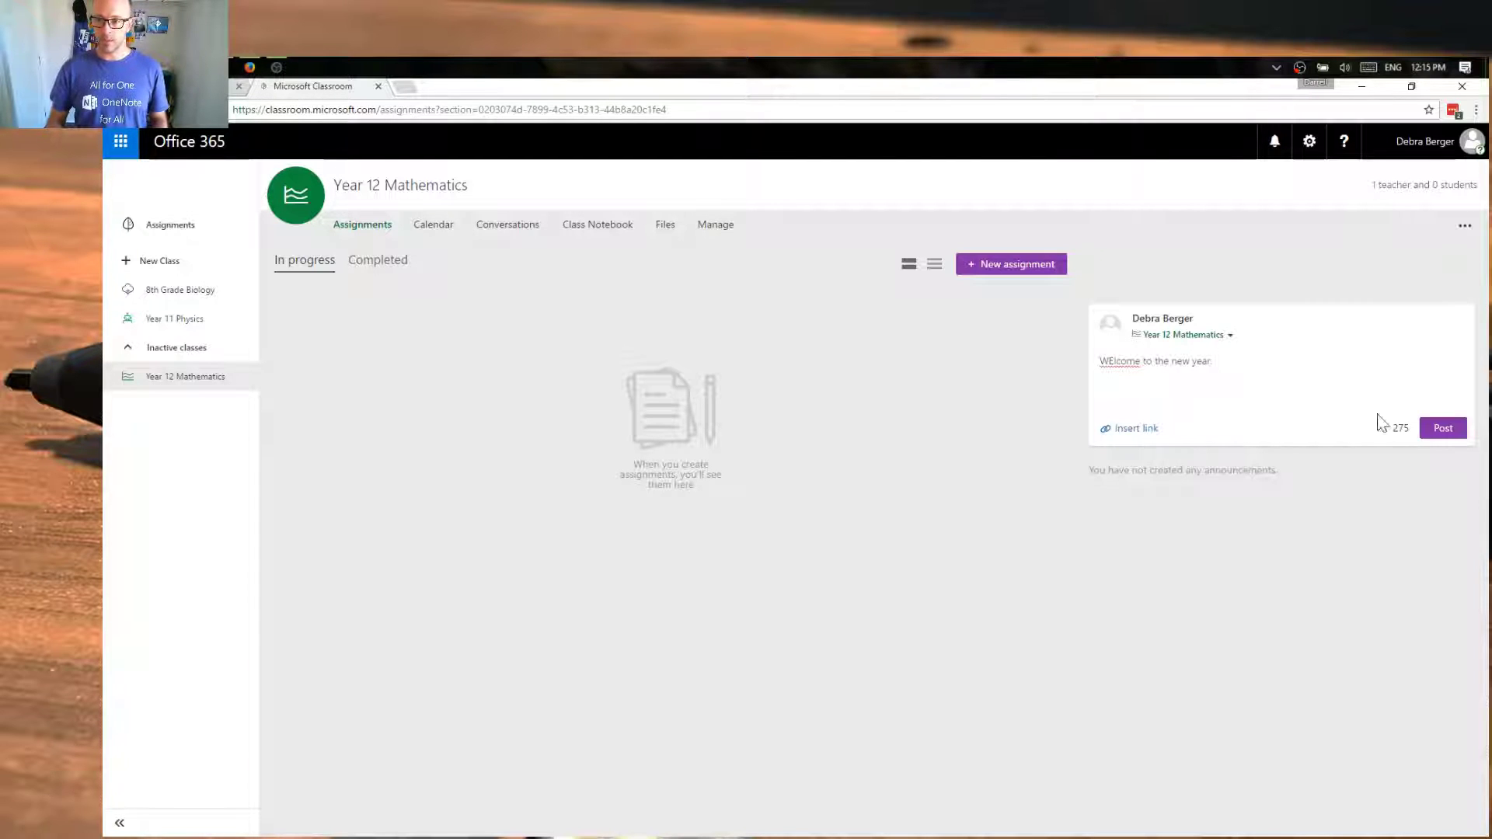
pyautogui.click(1442, 439)
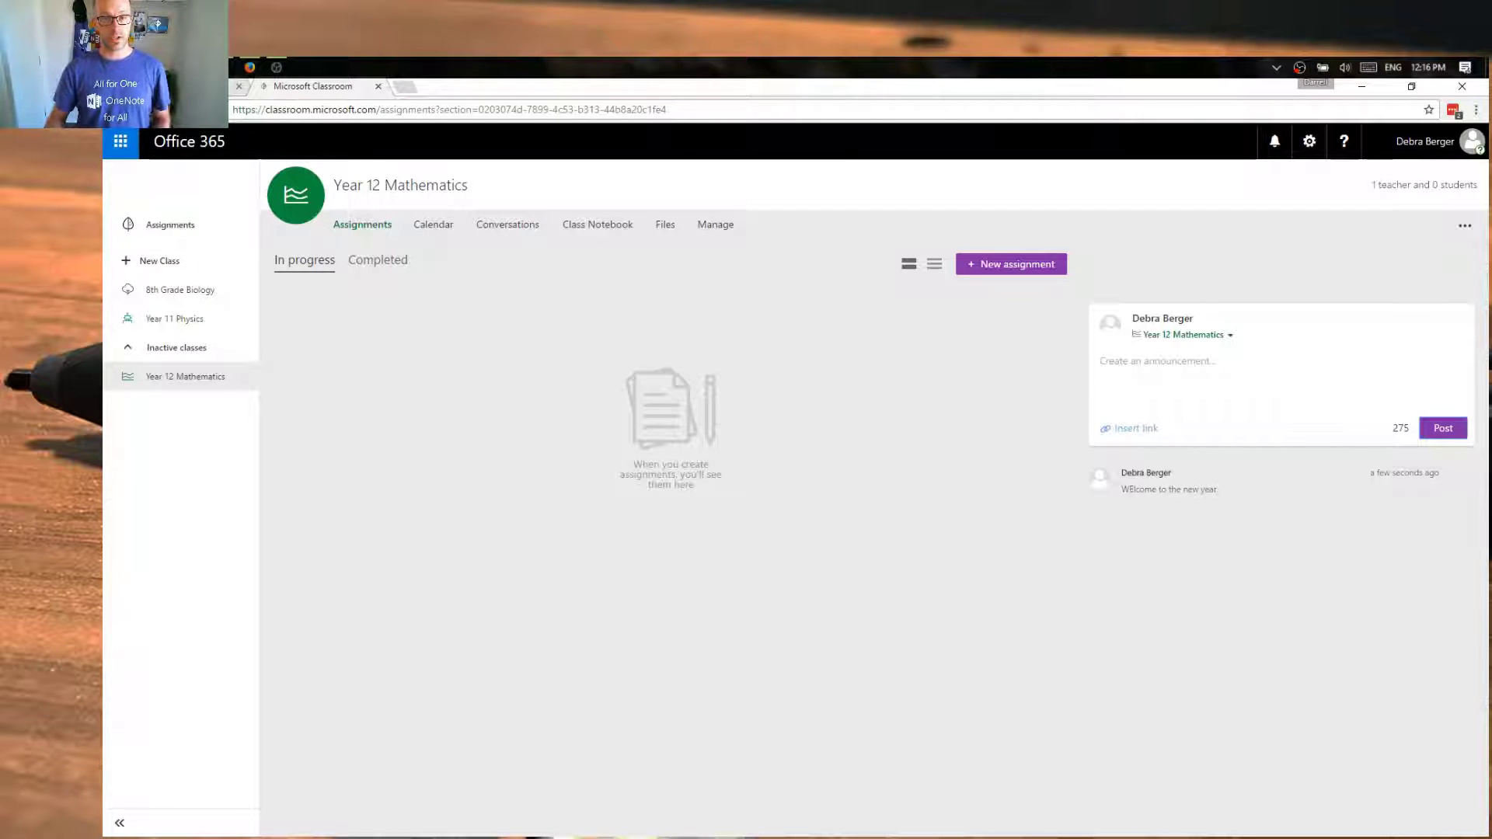
# Step: Launch Mail in a new tab from the Office 365 app launcher
pyautogui.click(121, 143)
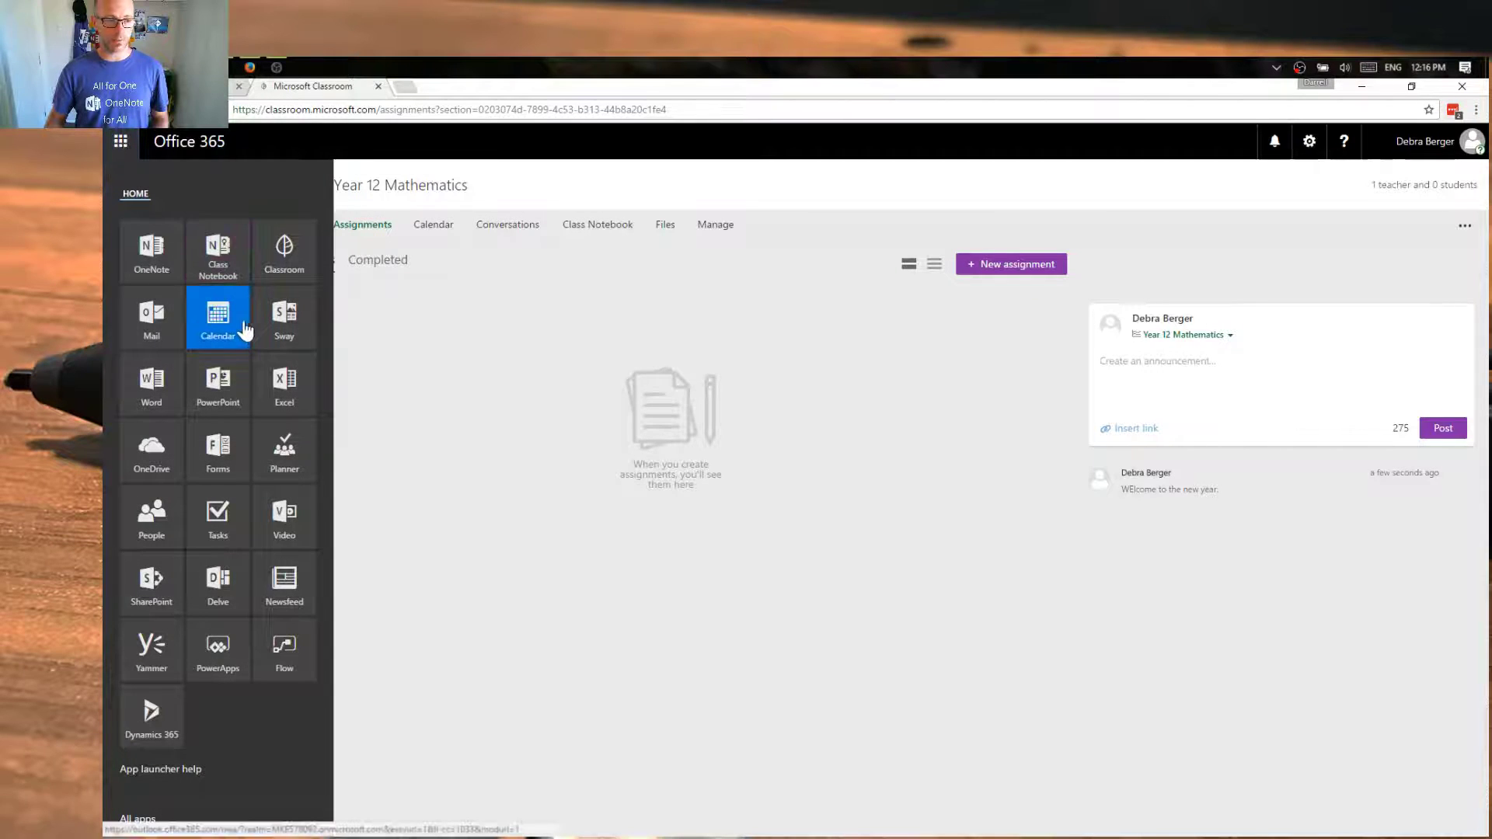
pyautogui.click(148, 330)
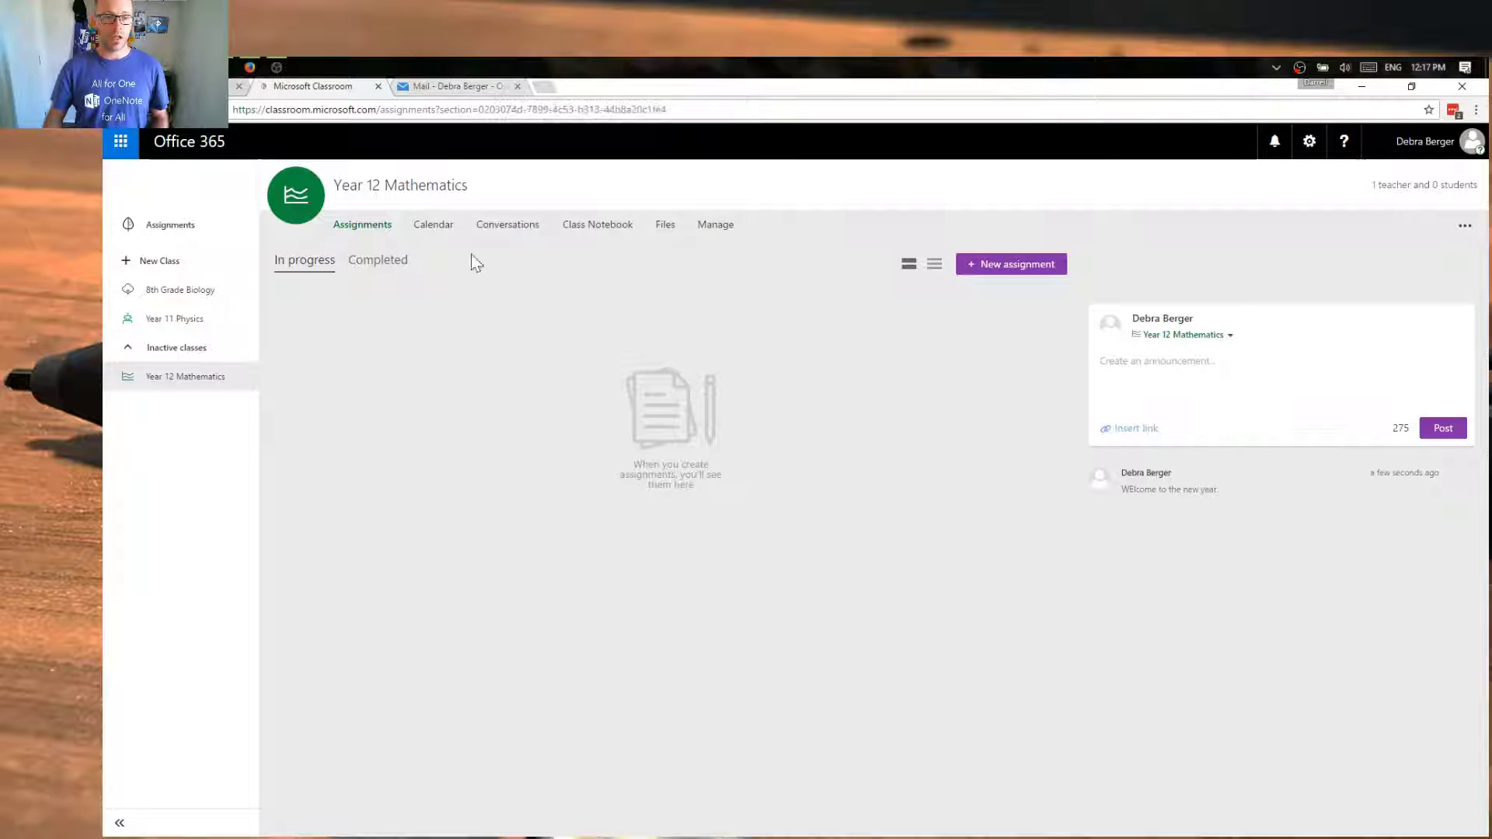
# Step: View the Year 12 Mathematics group calendar for January 2017 in Outlook
pyautogui.click(432, 233)
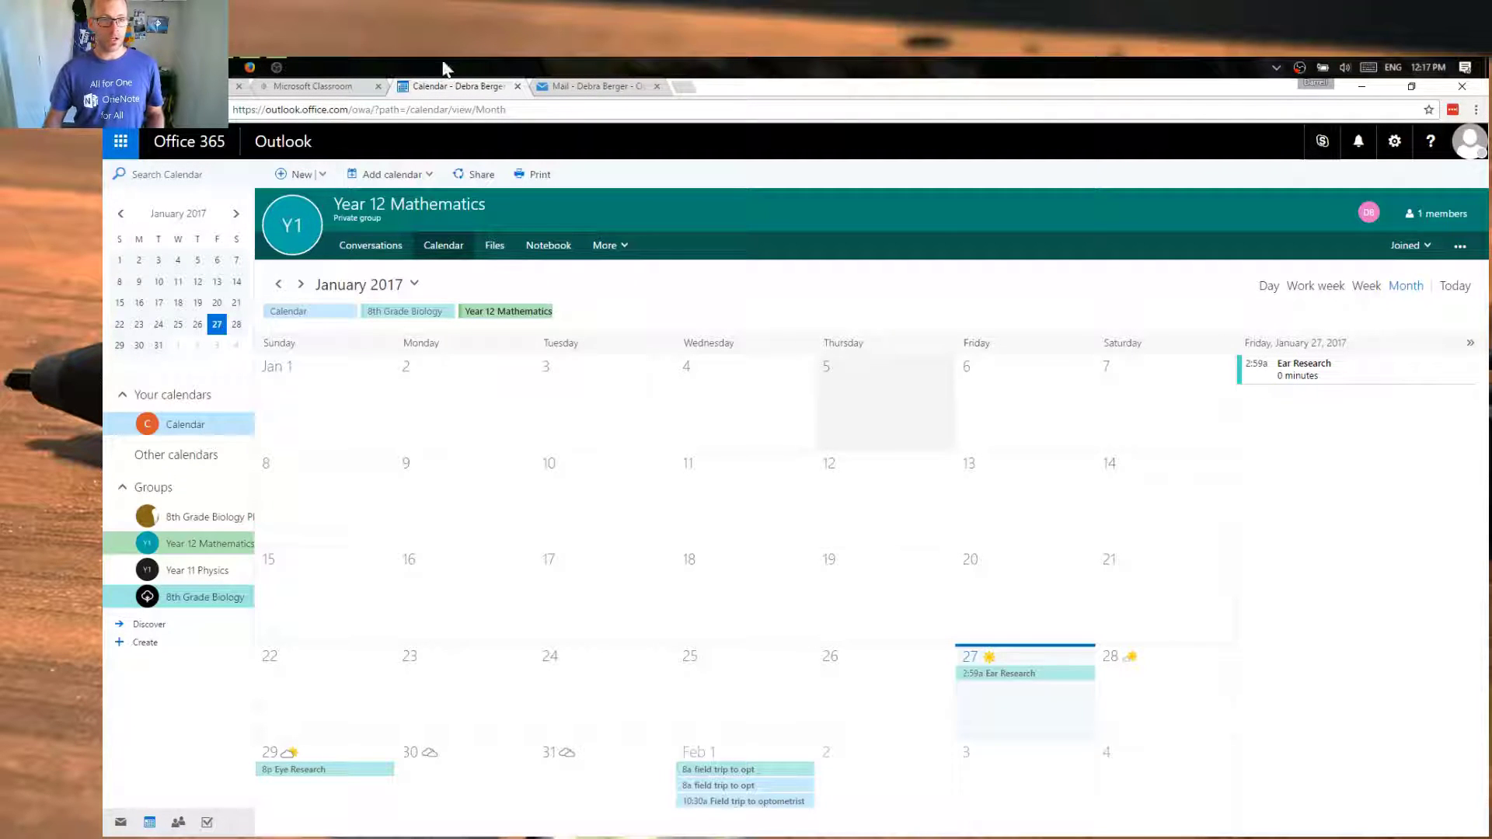
# Step: From the Year 12 Mathematics class, go to its group Conversations and start a new conversation
pyautogui.click(308, 90)
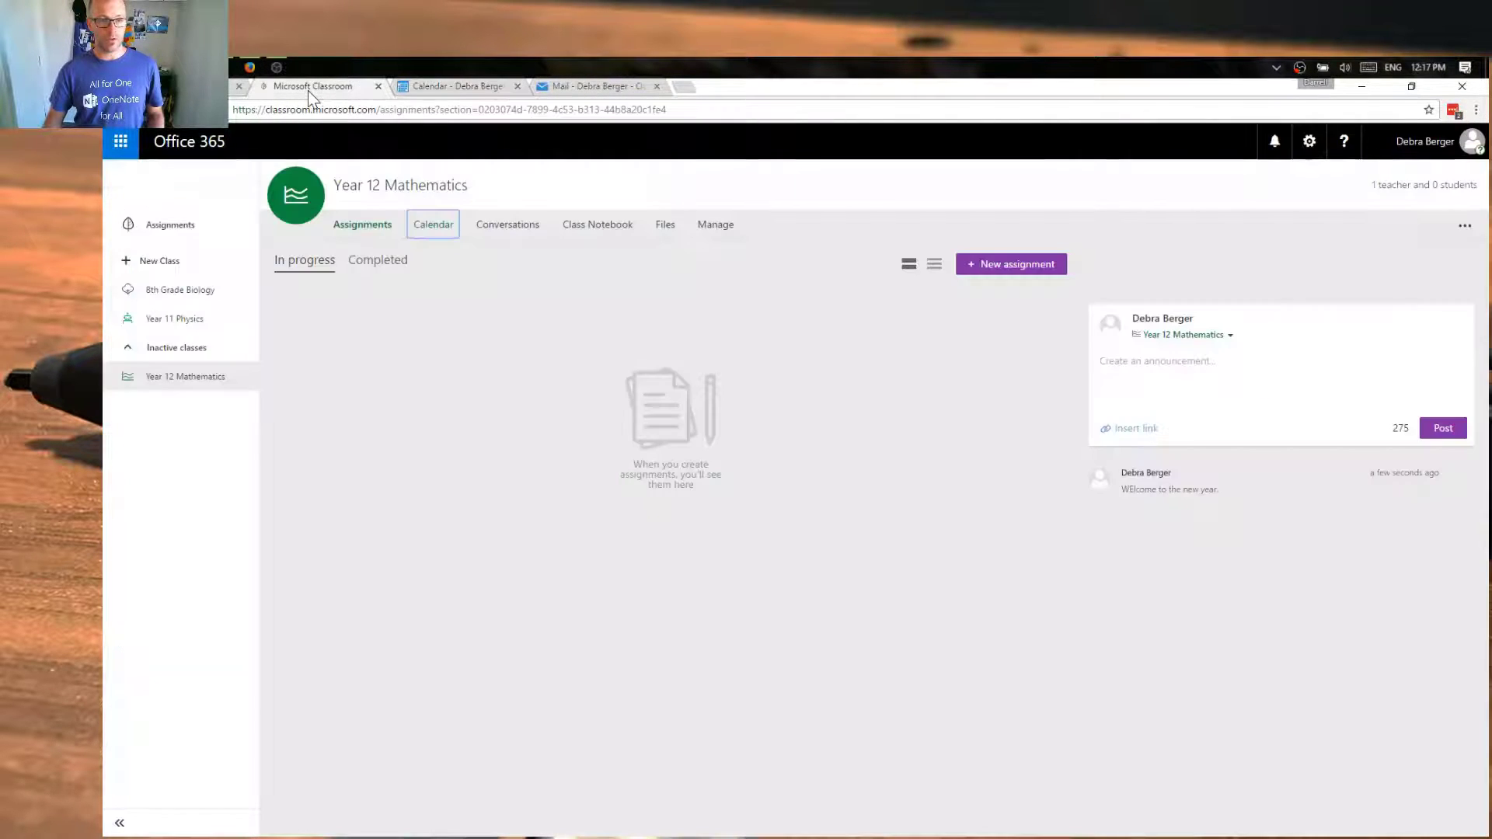
pyautogui.click(507, 231)
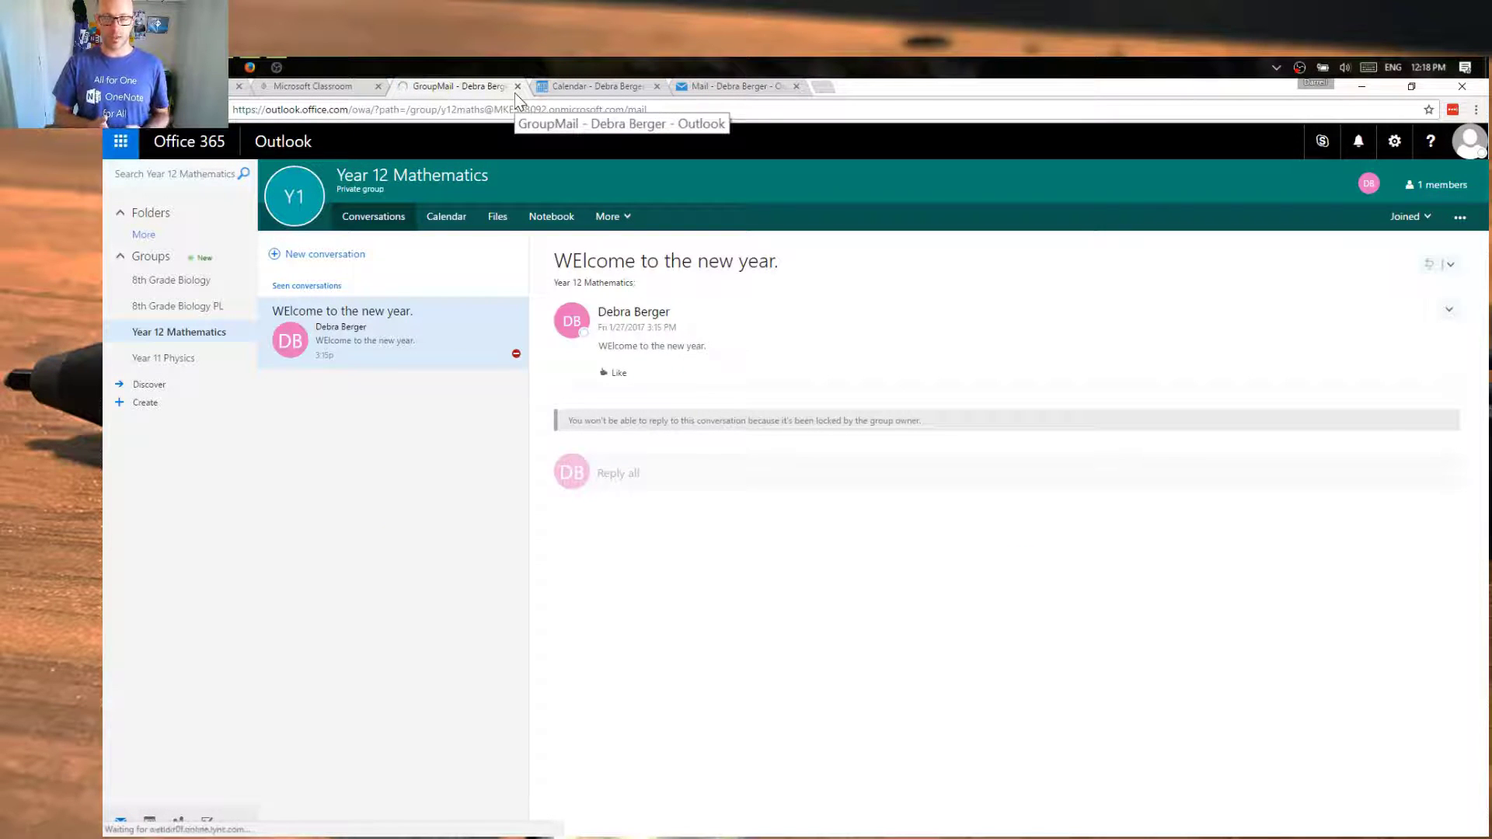
pyautogui.click(314, 259)
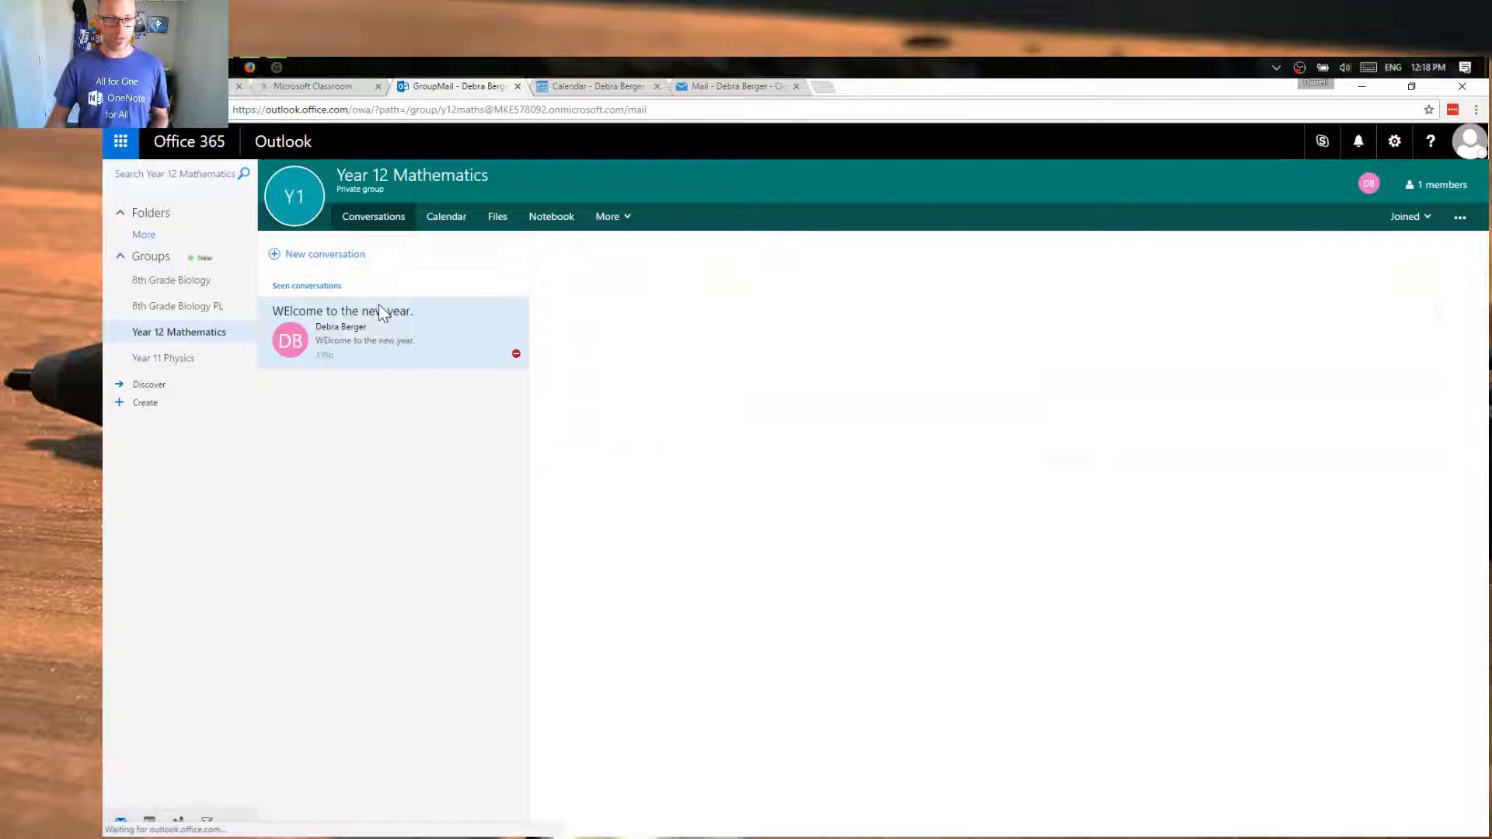
# Step: Send the group message 'WE will be going on a field trip early'
pyautogui.write('WE will be going on a')
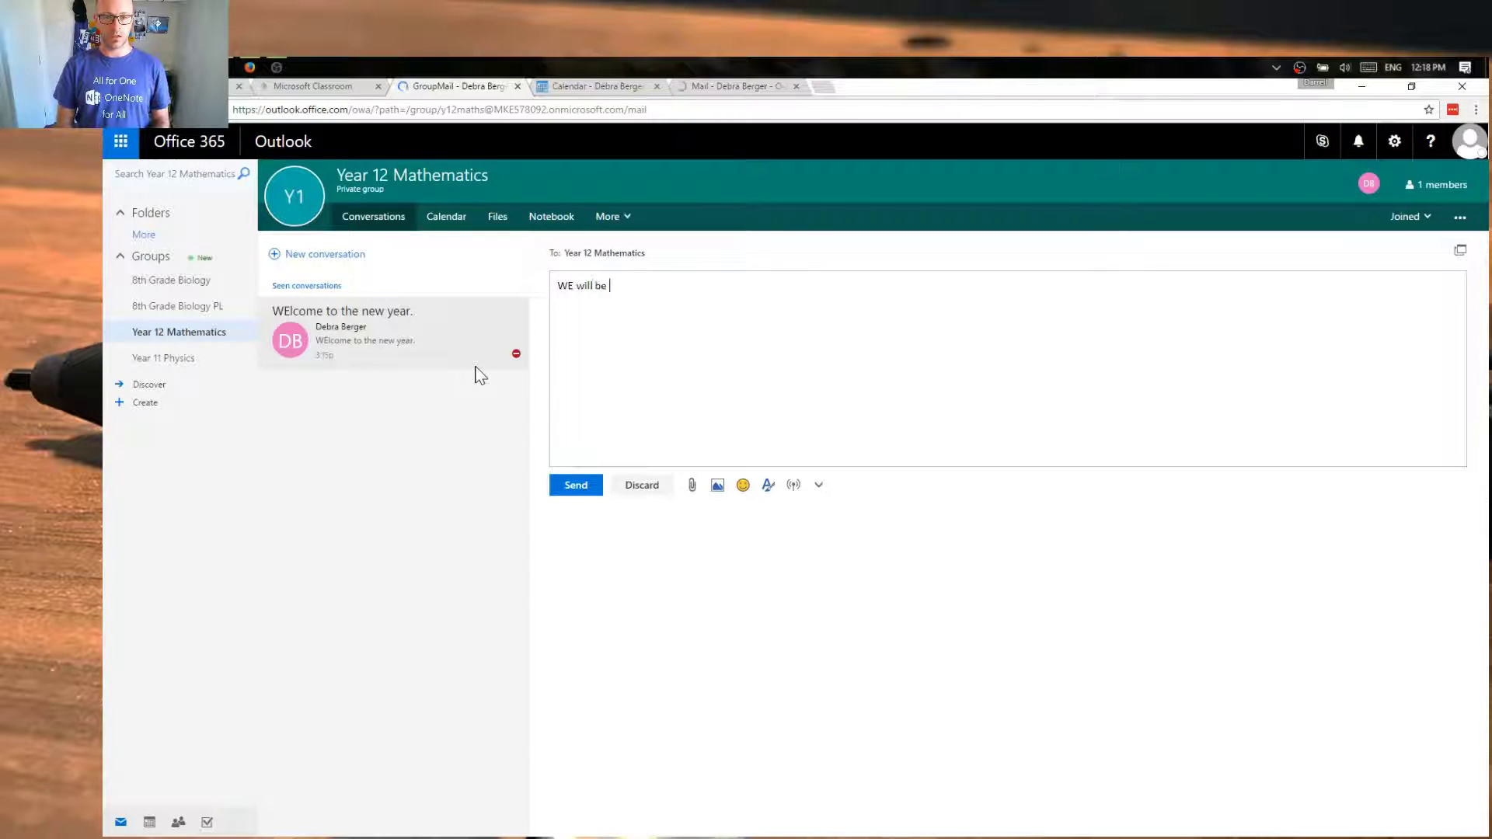
pyautogui.write(' fiel')
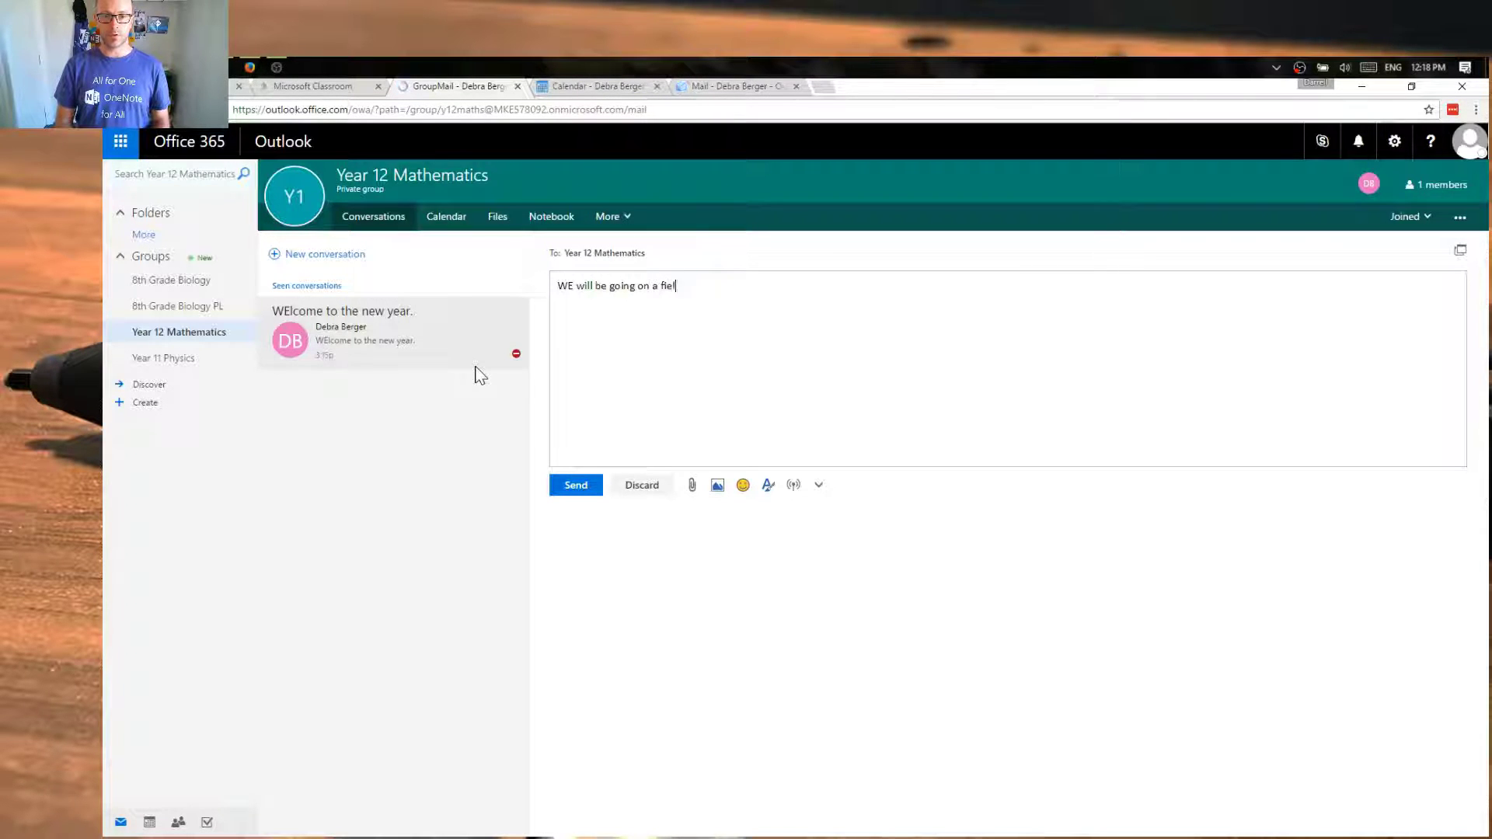
pyautogui.write('d trip early')
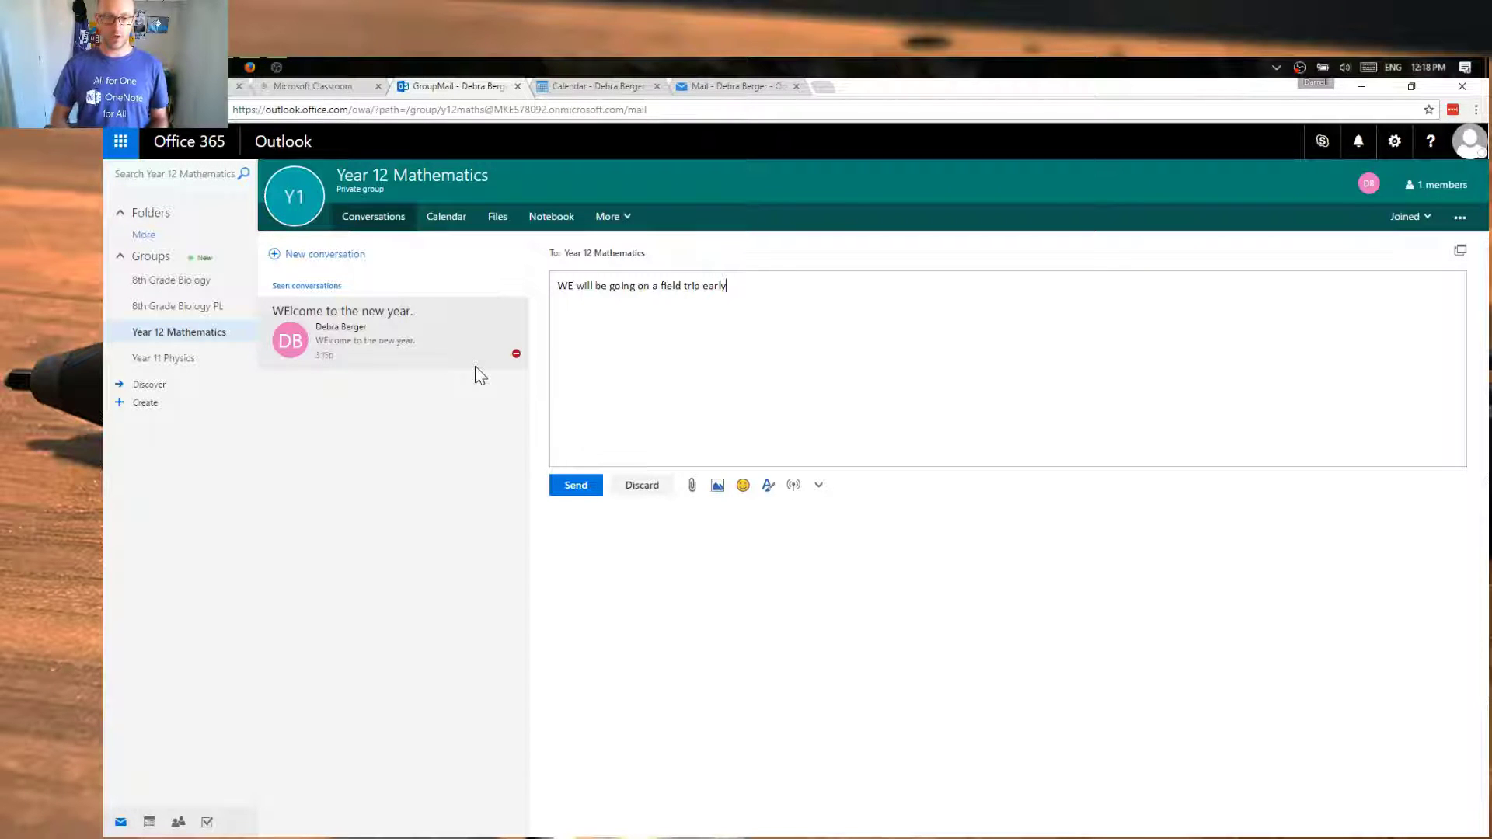
pyautogui.click(564, 490)
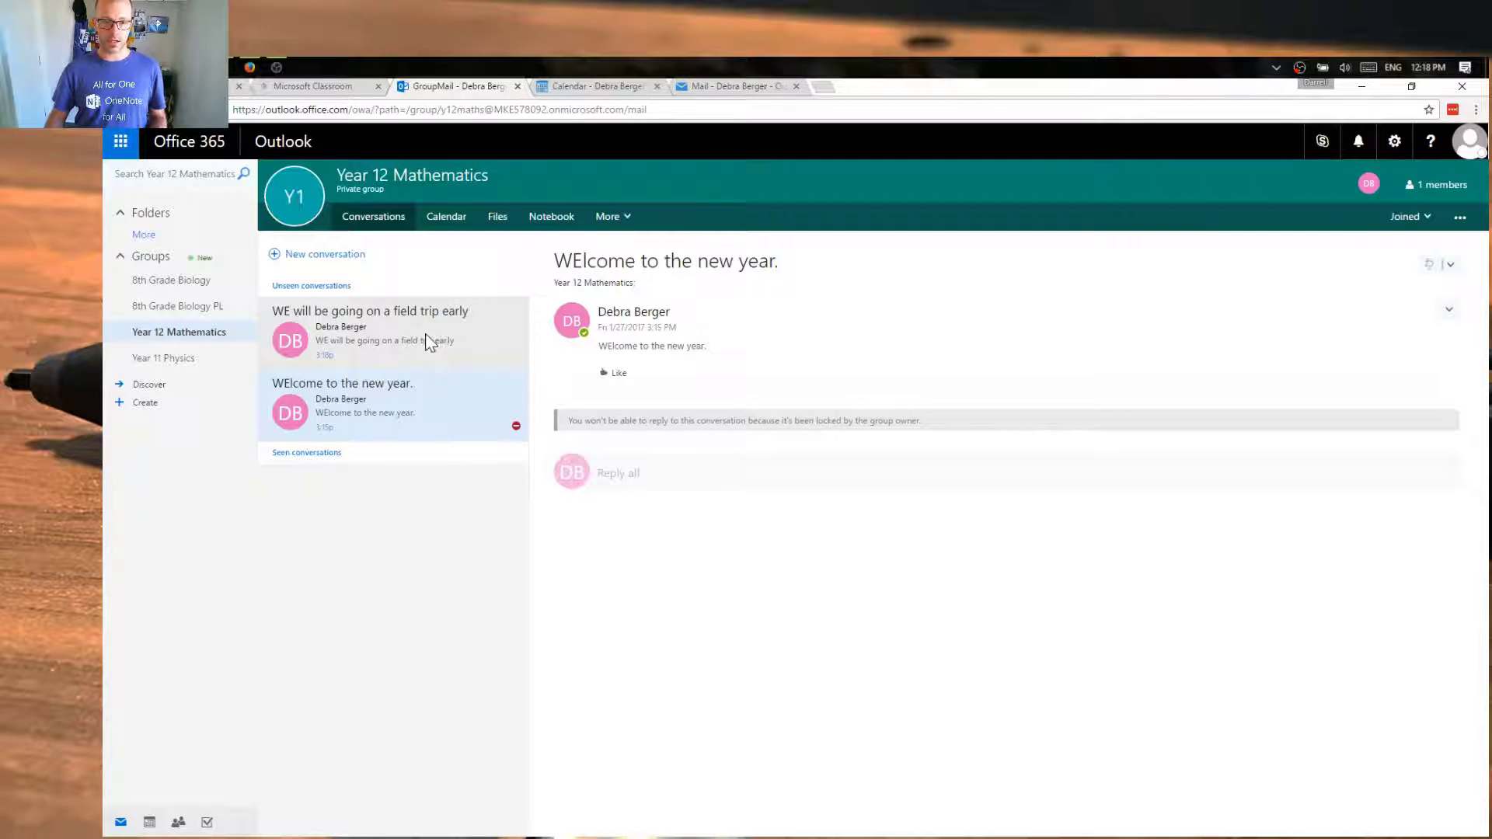
pyautogui.click(403, 340)
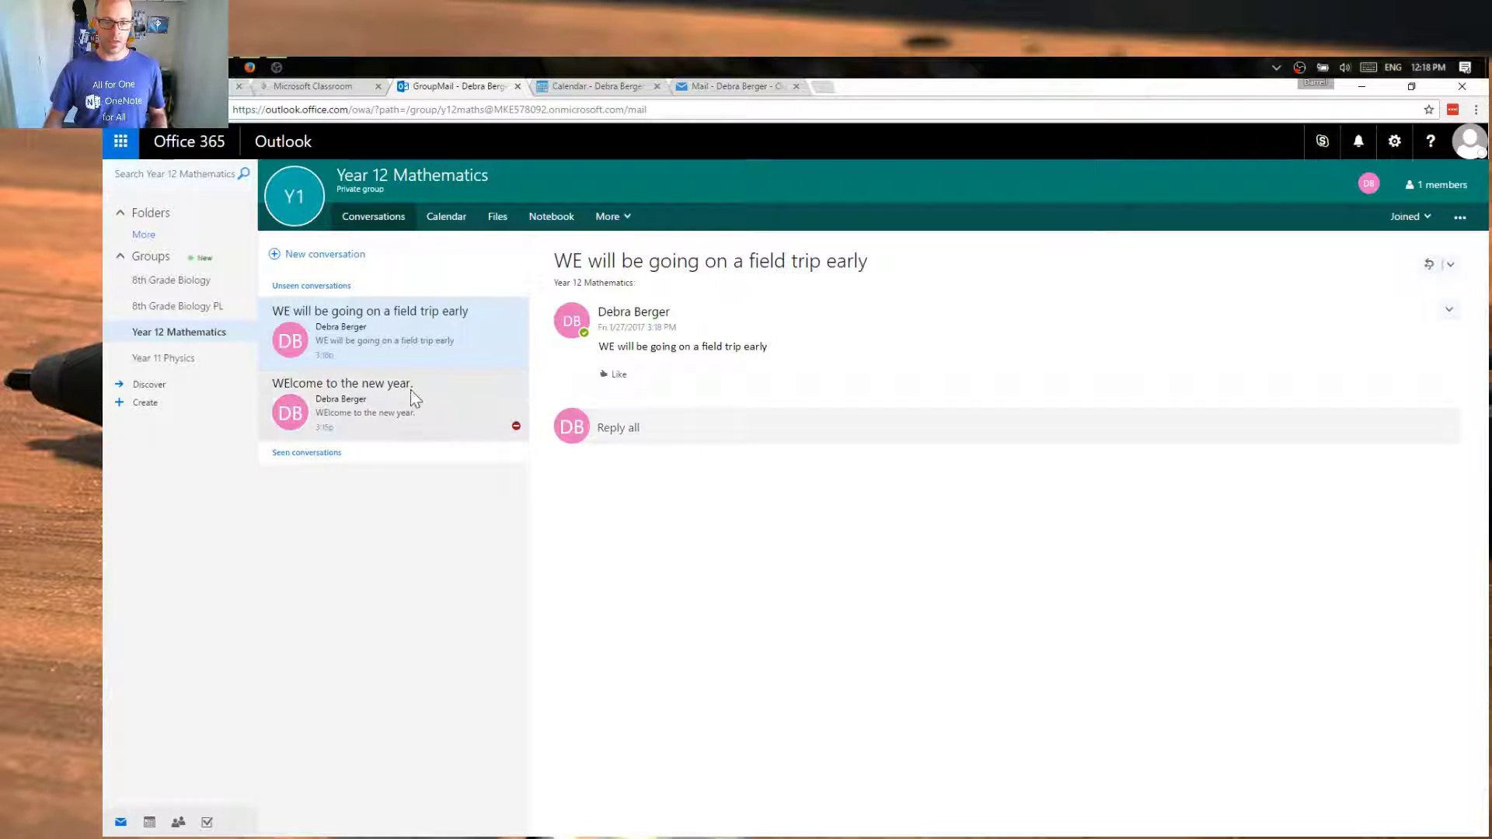
pyautogui.click(449, 409)
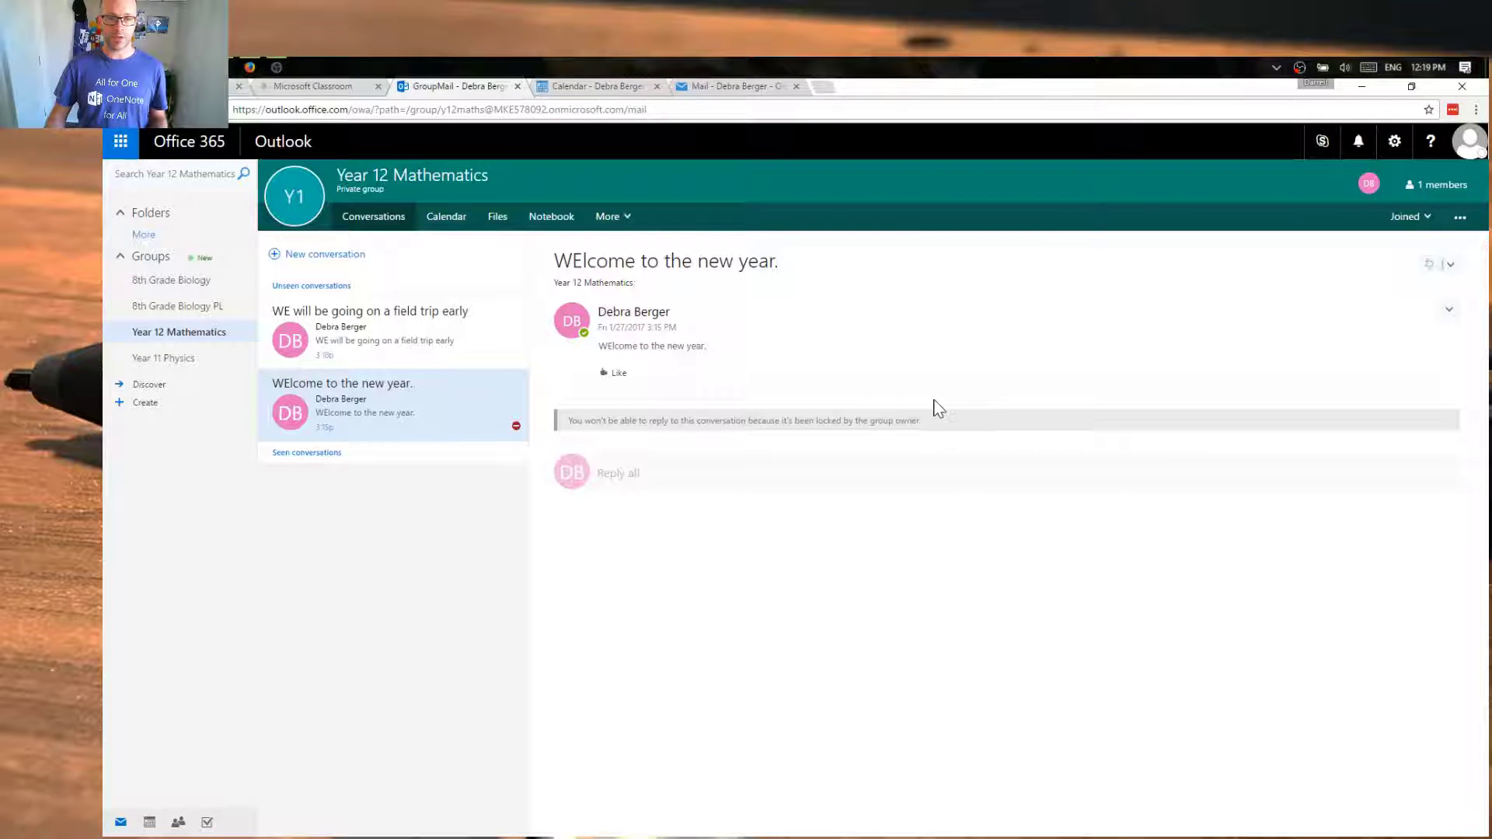
# Step: Return to the Year 12 Mathematics class and show its Class Notebook welcome page
pyautogui.click(306, 85)
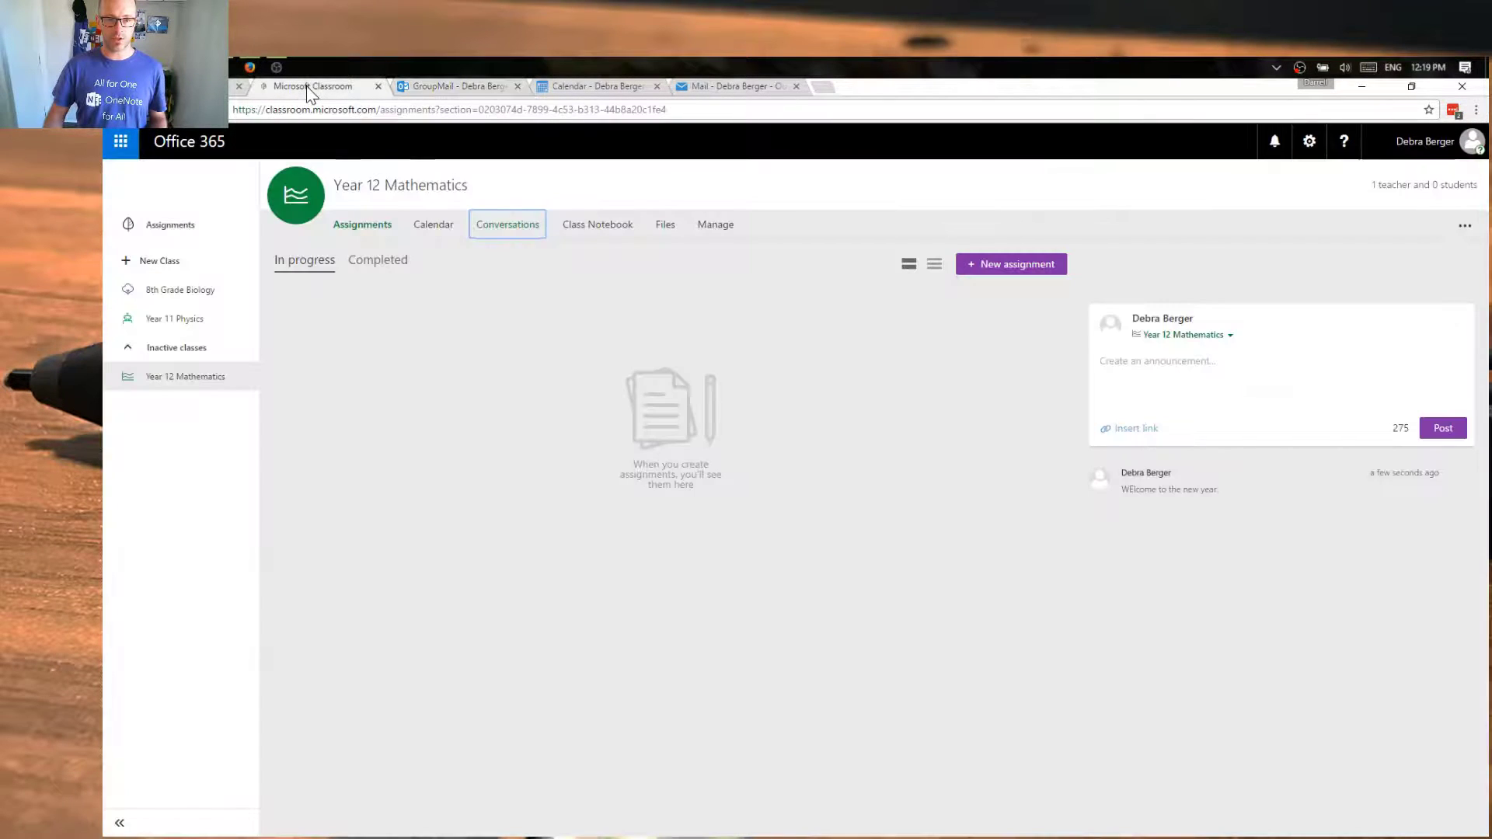
pyautogui.click(608, 231)
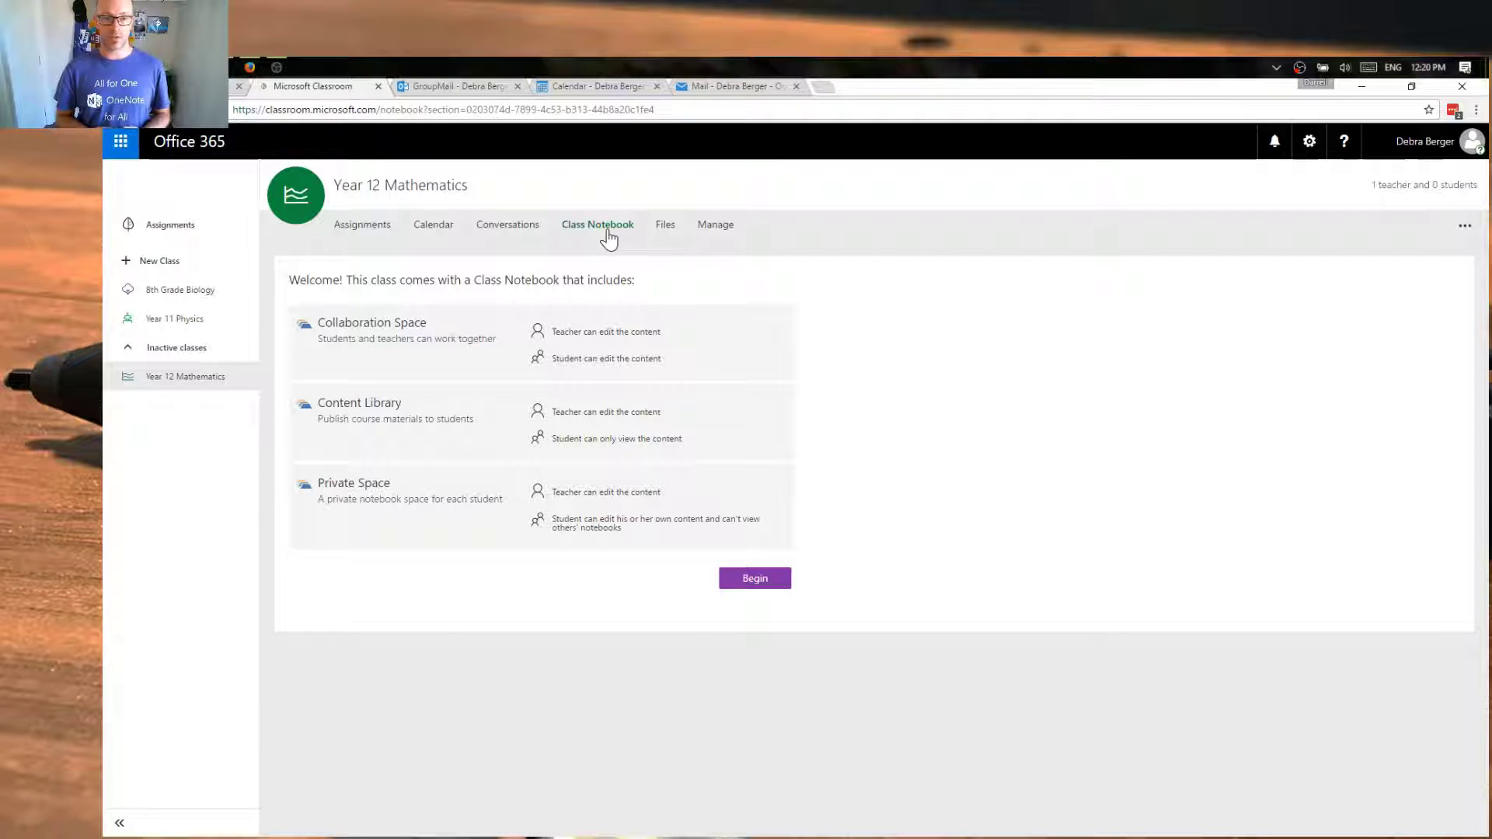
# Step: Begin Class Notebook setup and remove the Handouts and Quizzes student sections
pyautogui.click(756, 582)
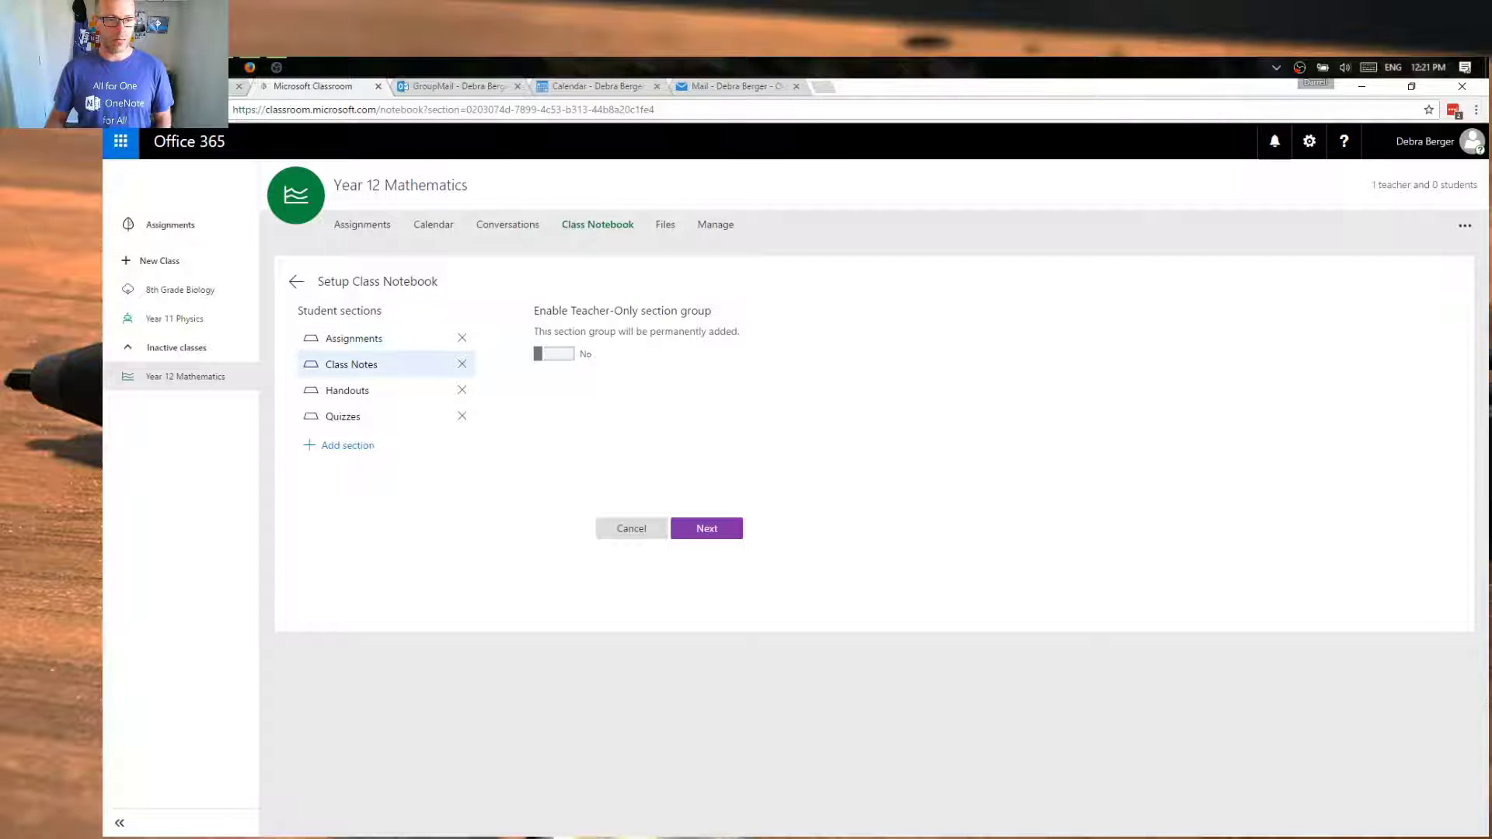
pyautogui.click(462, 391)
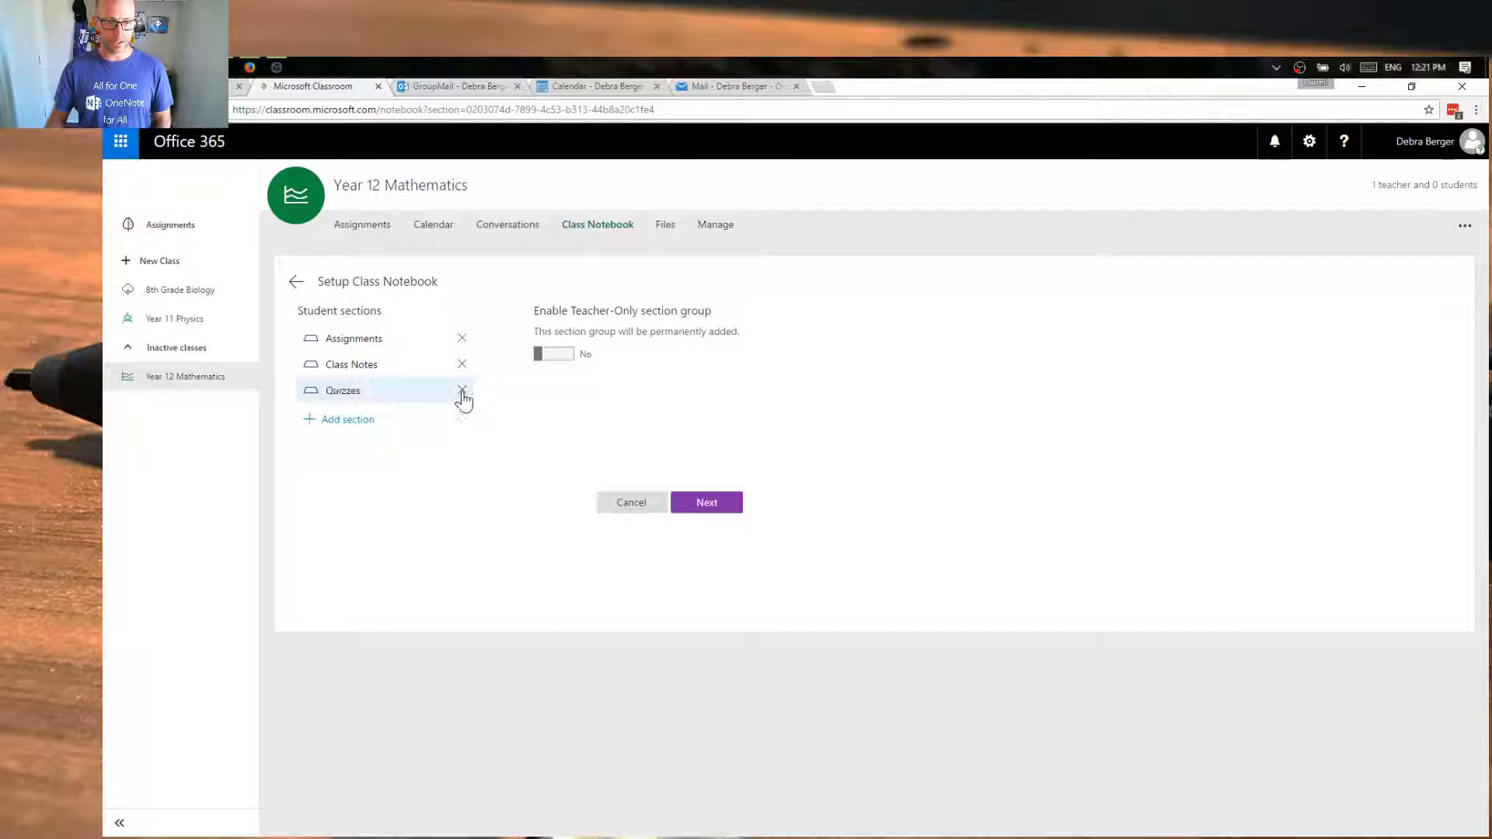
pyautogui.click(462, 391)
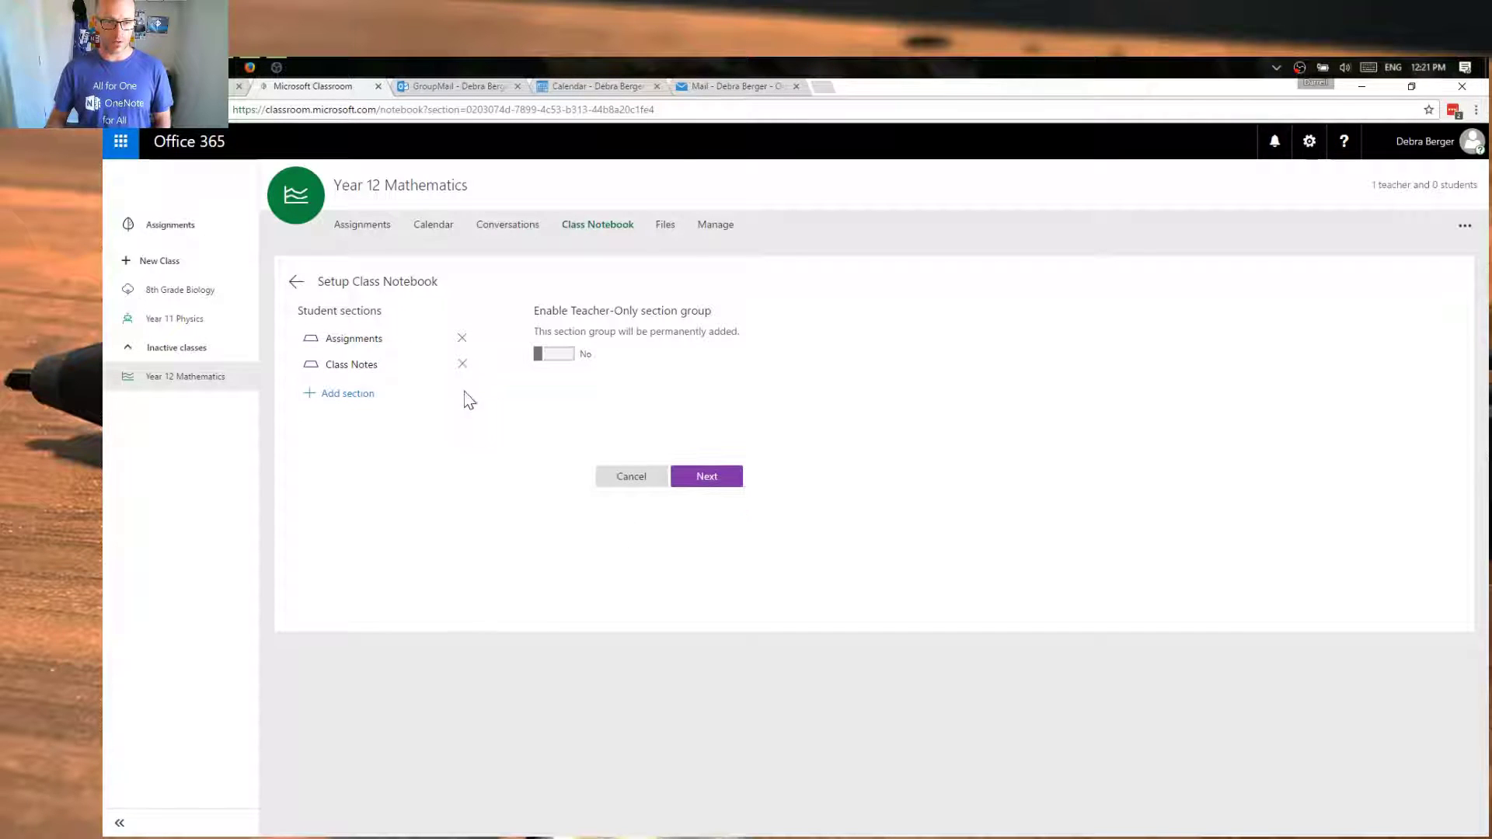
# Step: Add a new student section named 'Triginometry'
pyautogui.click(347, 394)
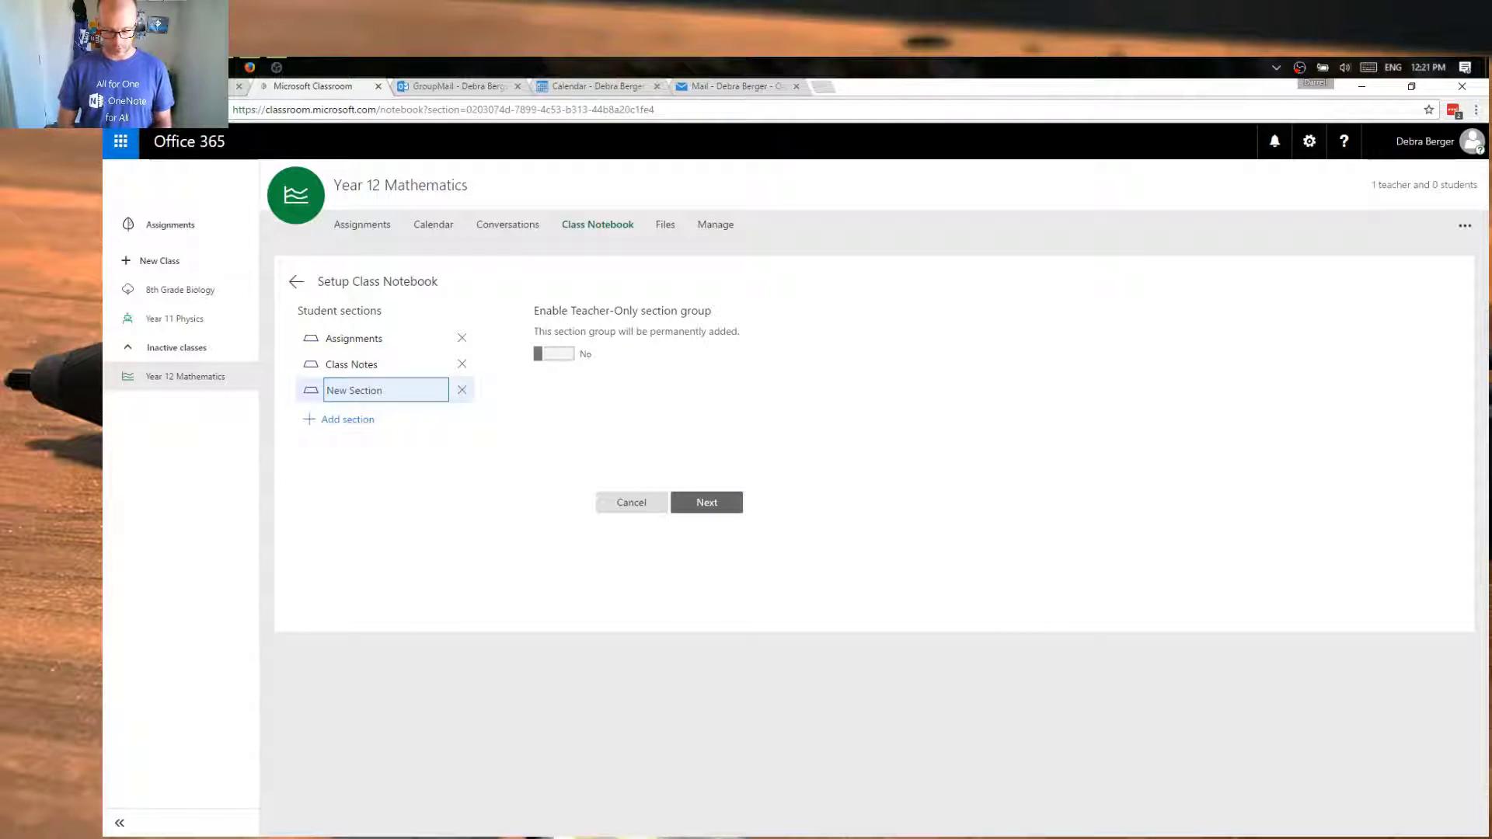
pyautogui.write('Tri')
pyautogui.press('BackSpace')
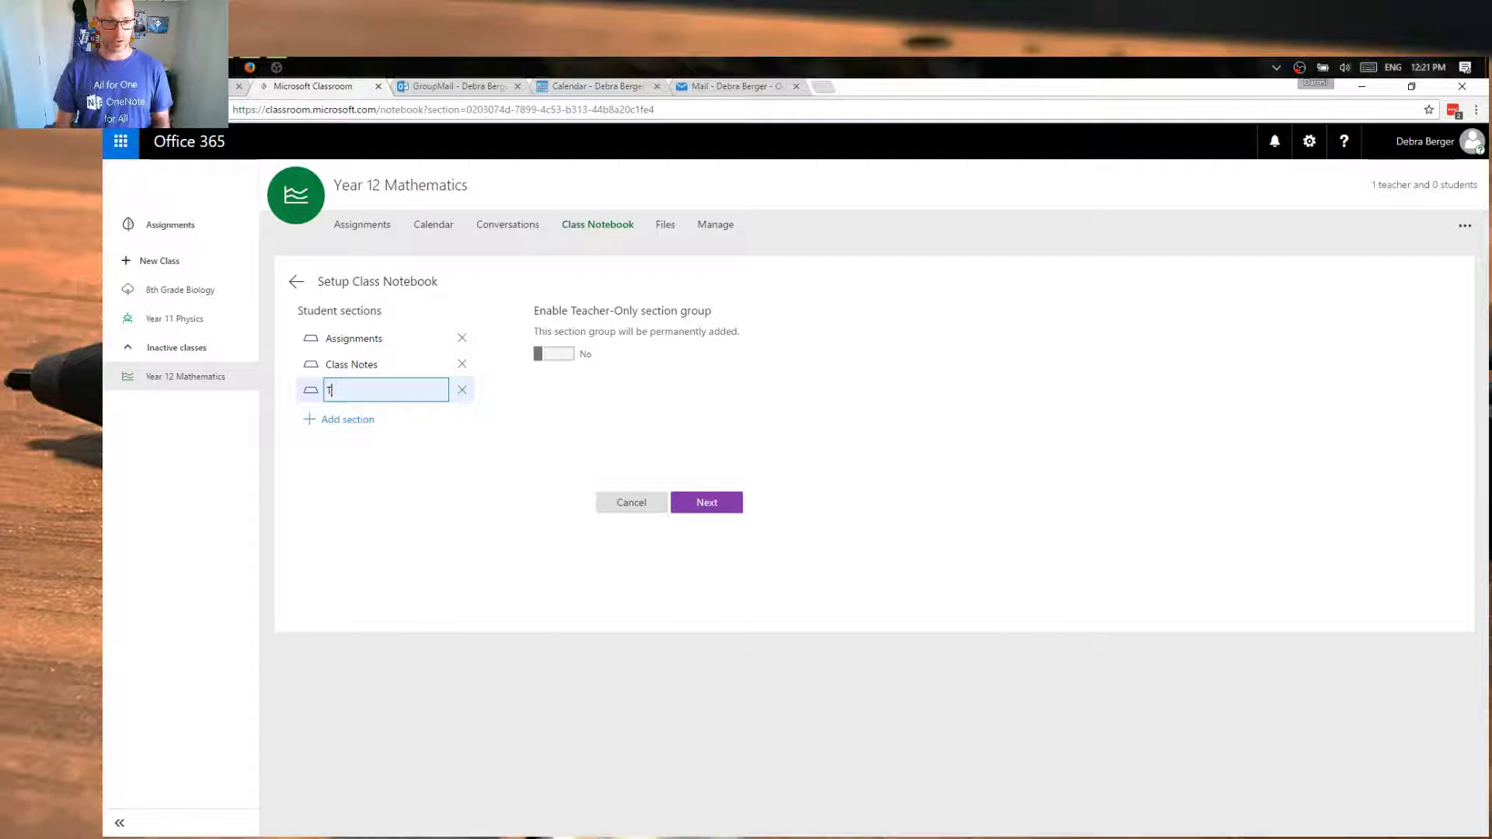
pyautogui.write('iginometry')
pyautogui.click(465, 490)
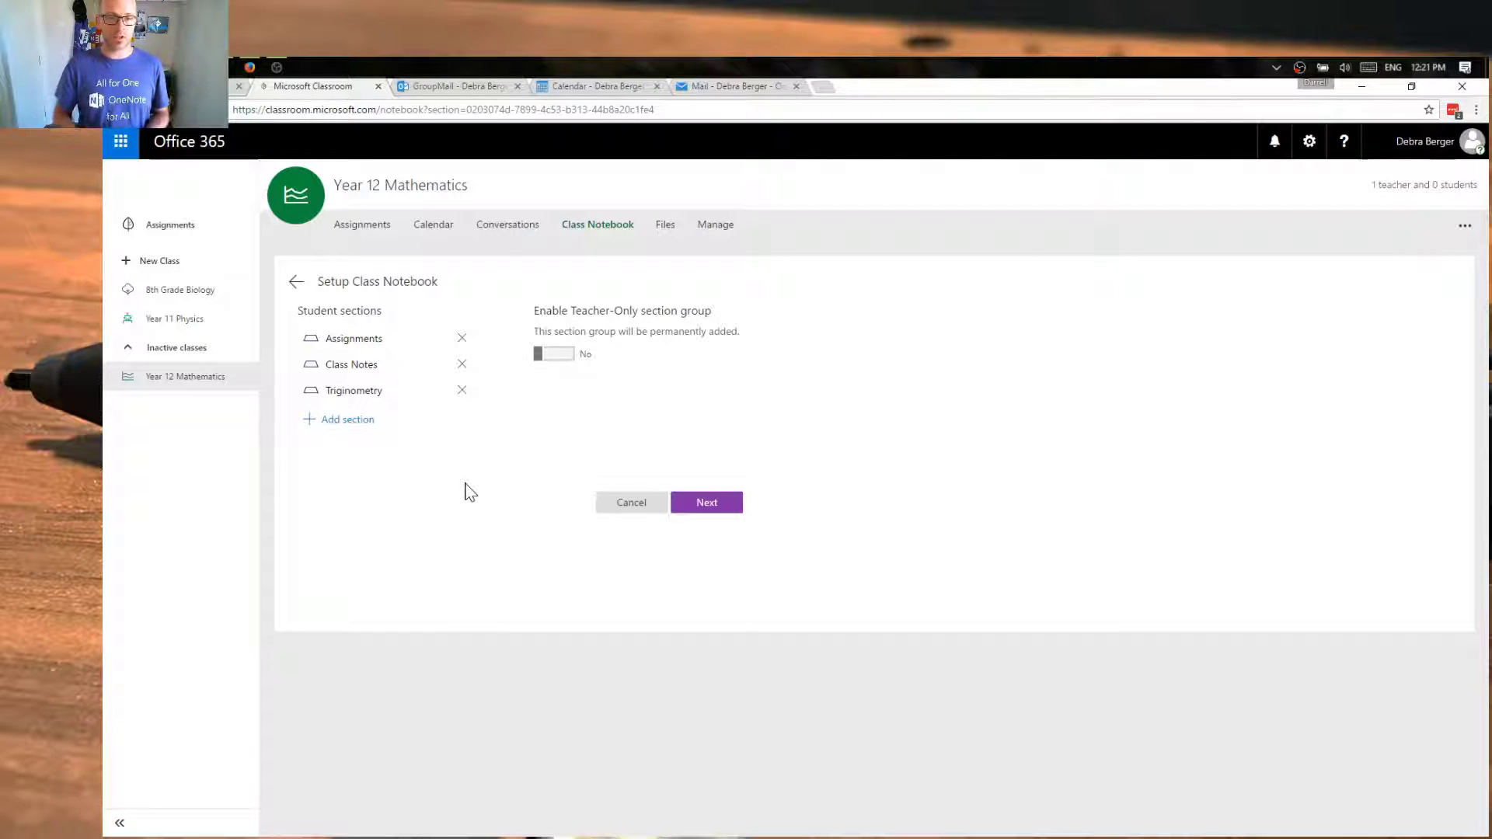
# Step: Set Enable Teacher-Only section group to Yes and proceed to the notebook preview
pyautogui.click(564, 354)
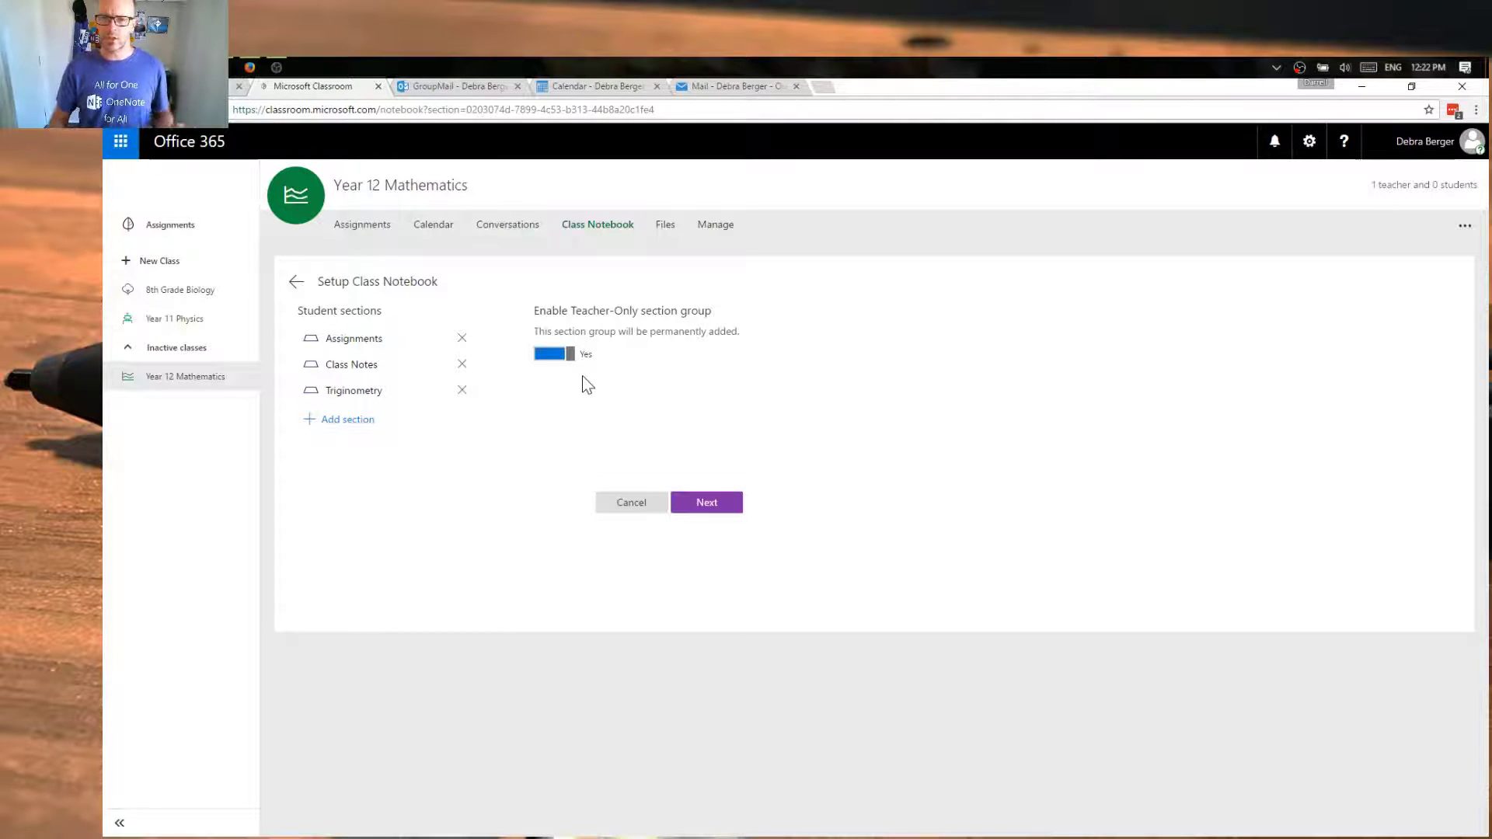
pyautogui.click(709, 505)
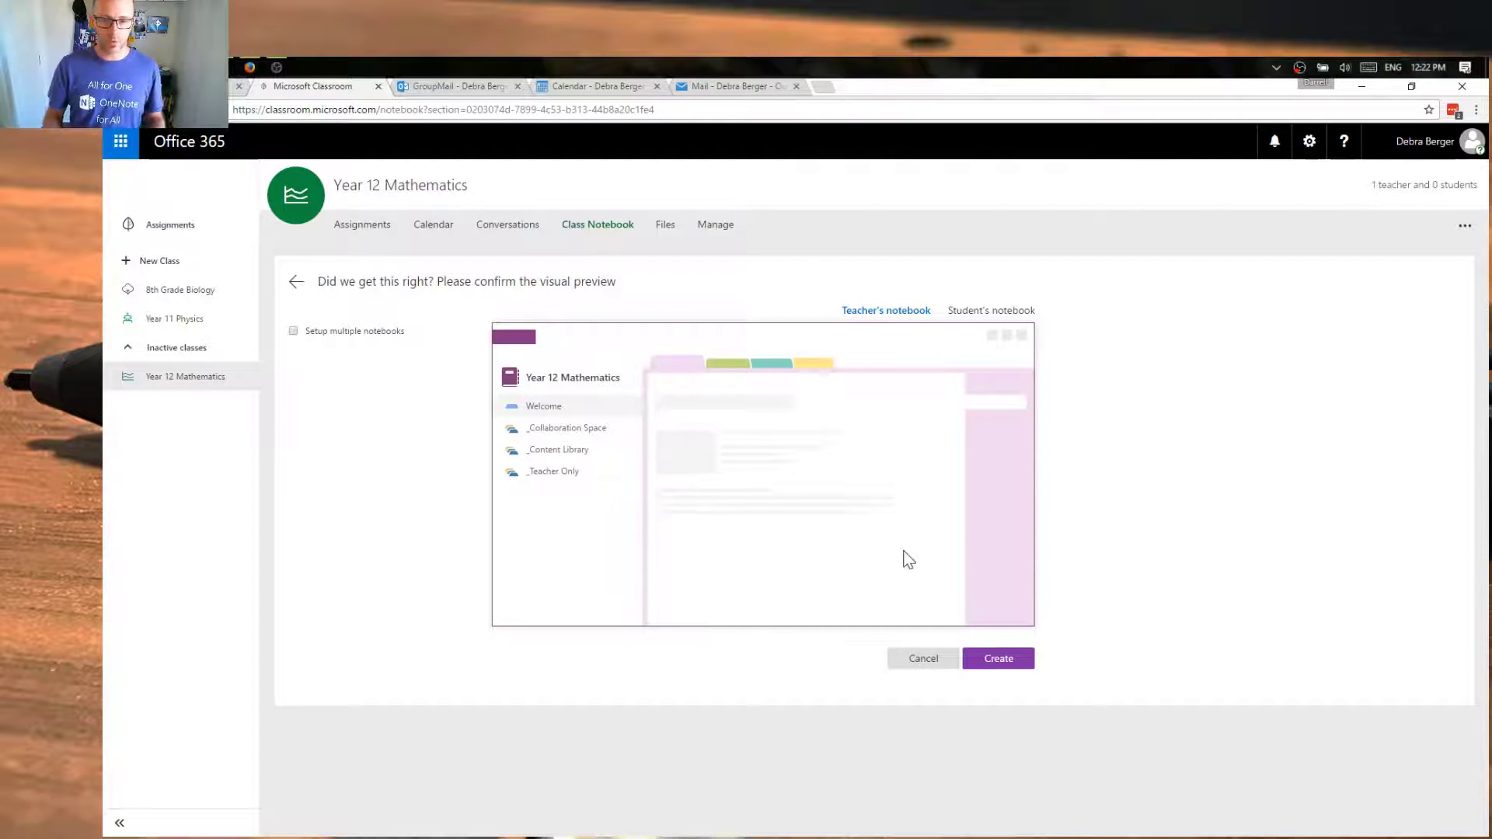
# Step: Preview the student's notebook layout, then create the Year 12 Mathematics Class Notebook
pyautogui.click(990, 311)
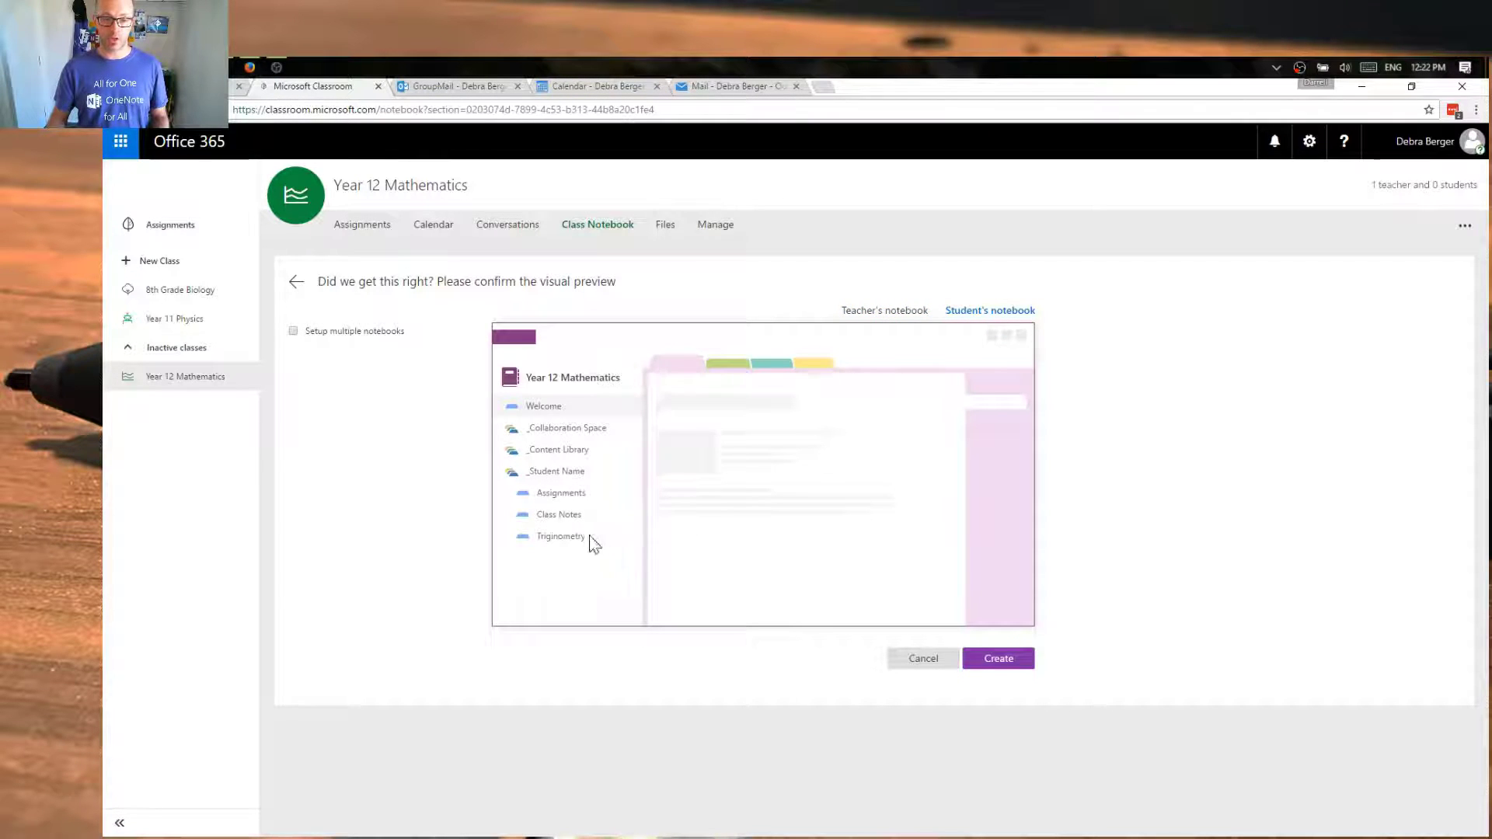
pyautogui.click(1011, 663)
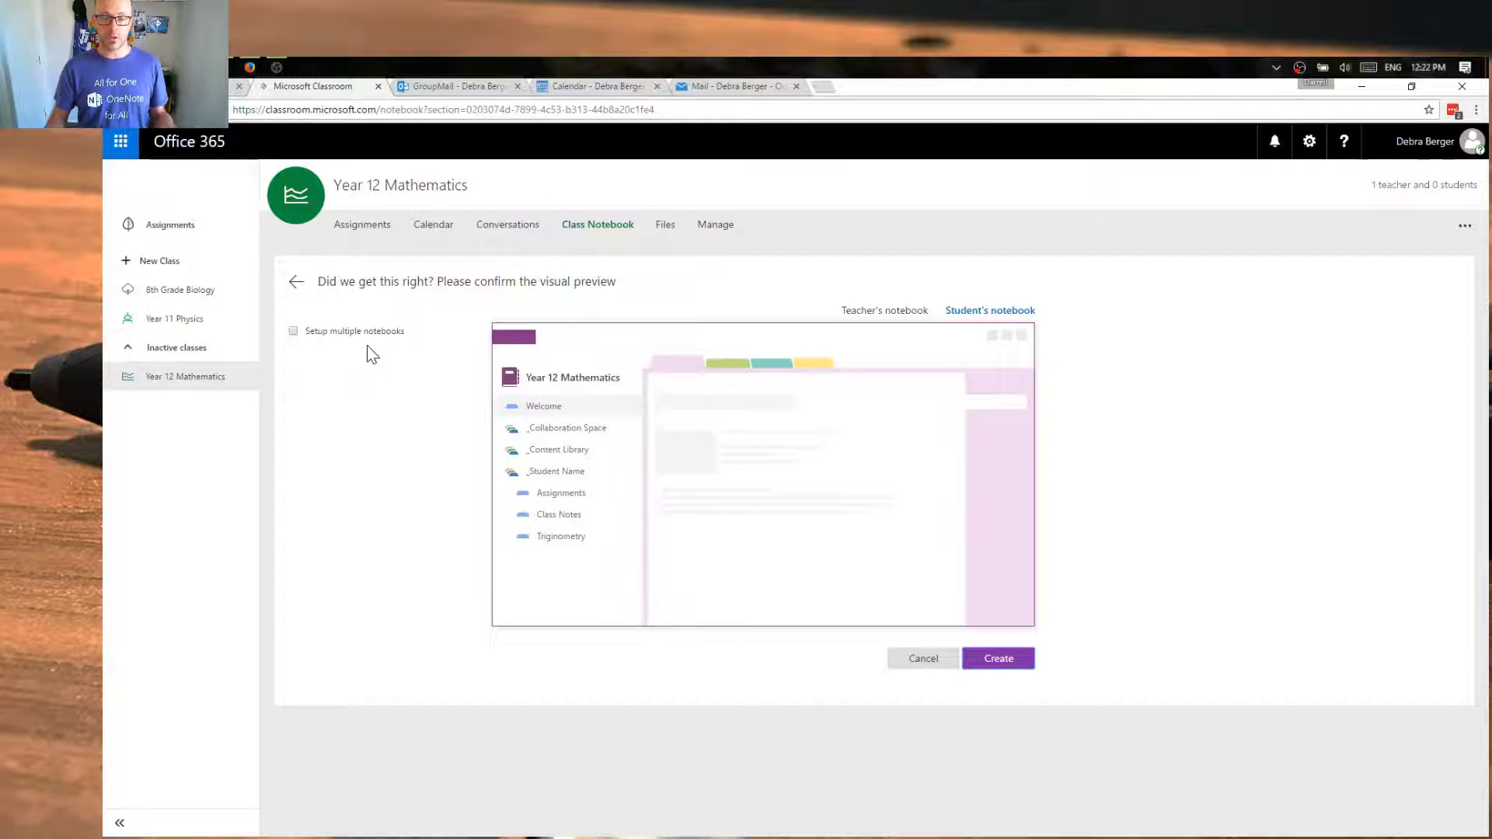
pyautogui.click(999, 660)
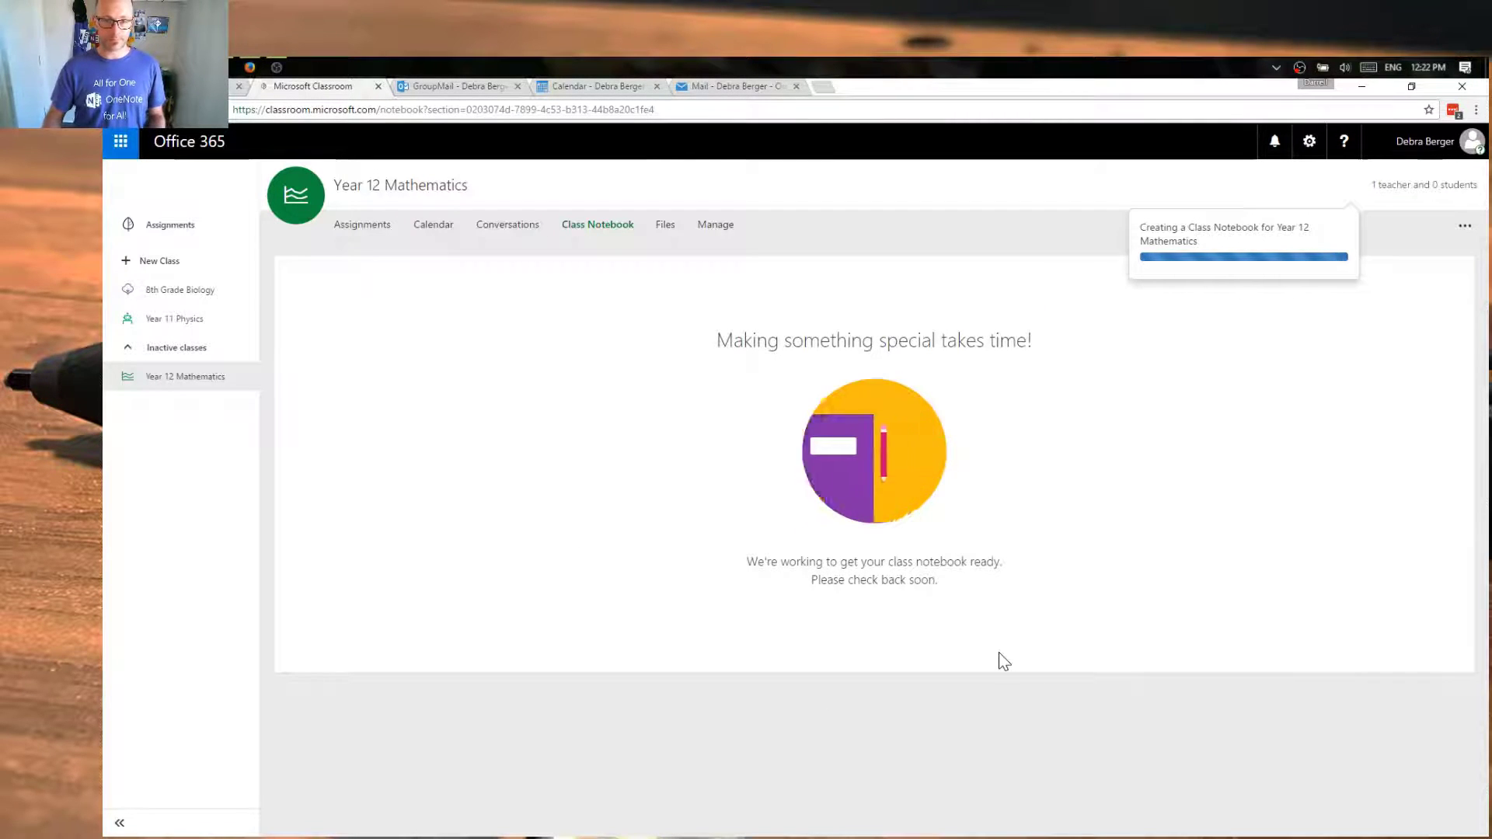
# Step: Open the class Files, showing the group's SharePoint Documents library with its Assignments folder
pyautogui.click(661, 233)
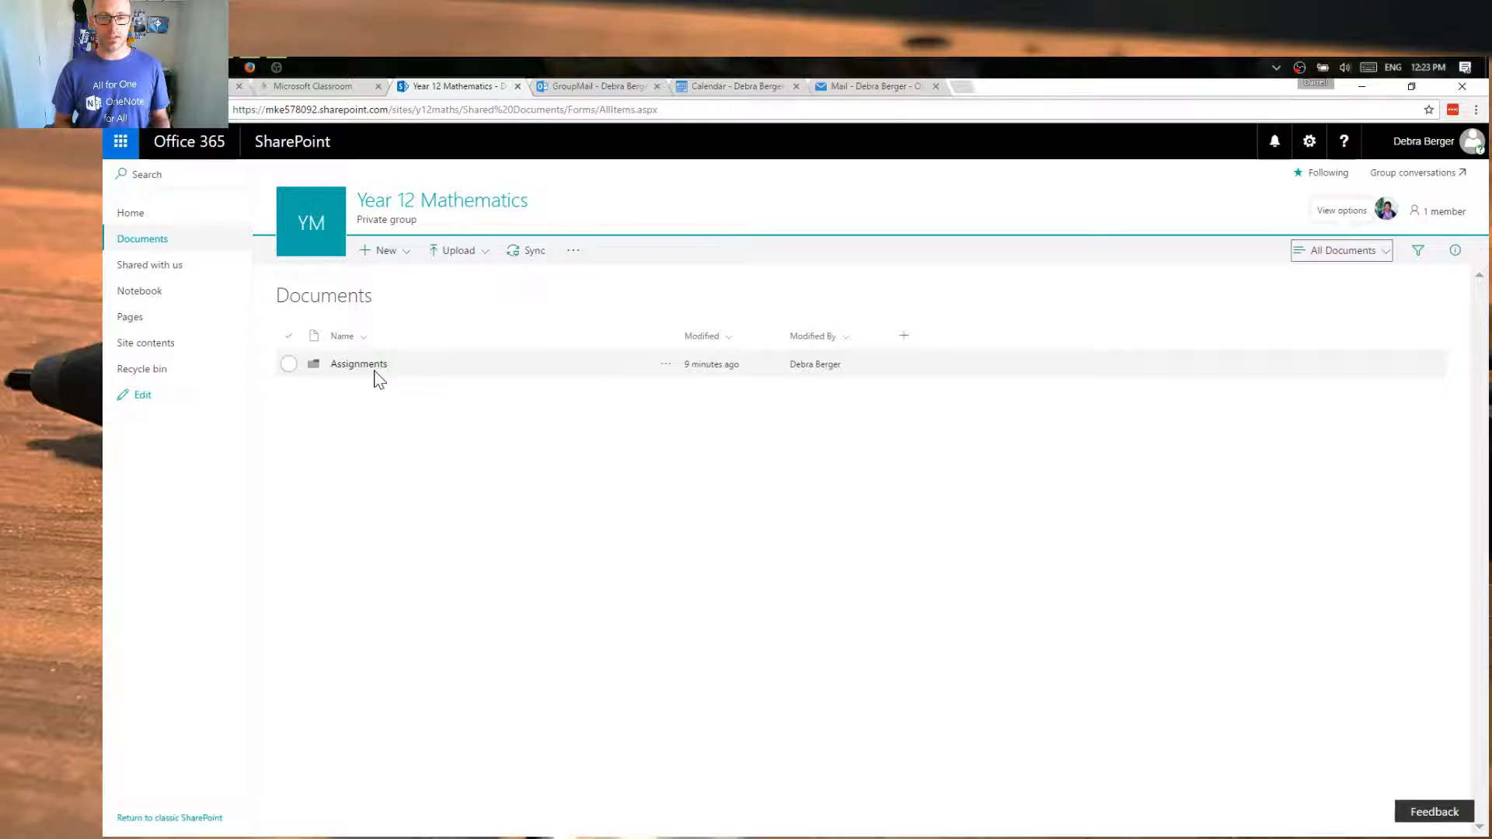
# Step: Check the library's New and Upload options, then return to the Classroom class page
pyautogui.click(400, 256)
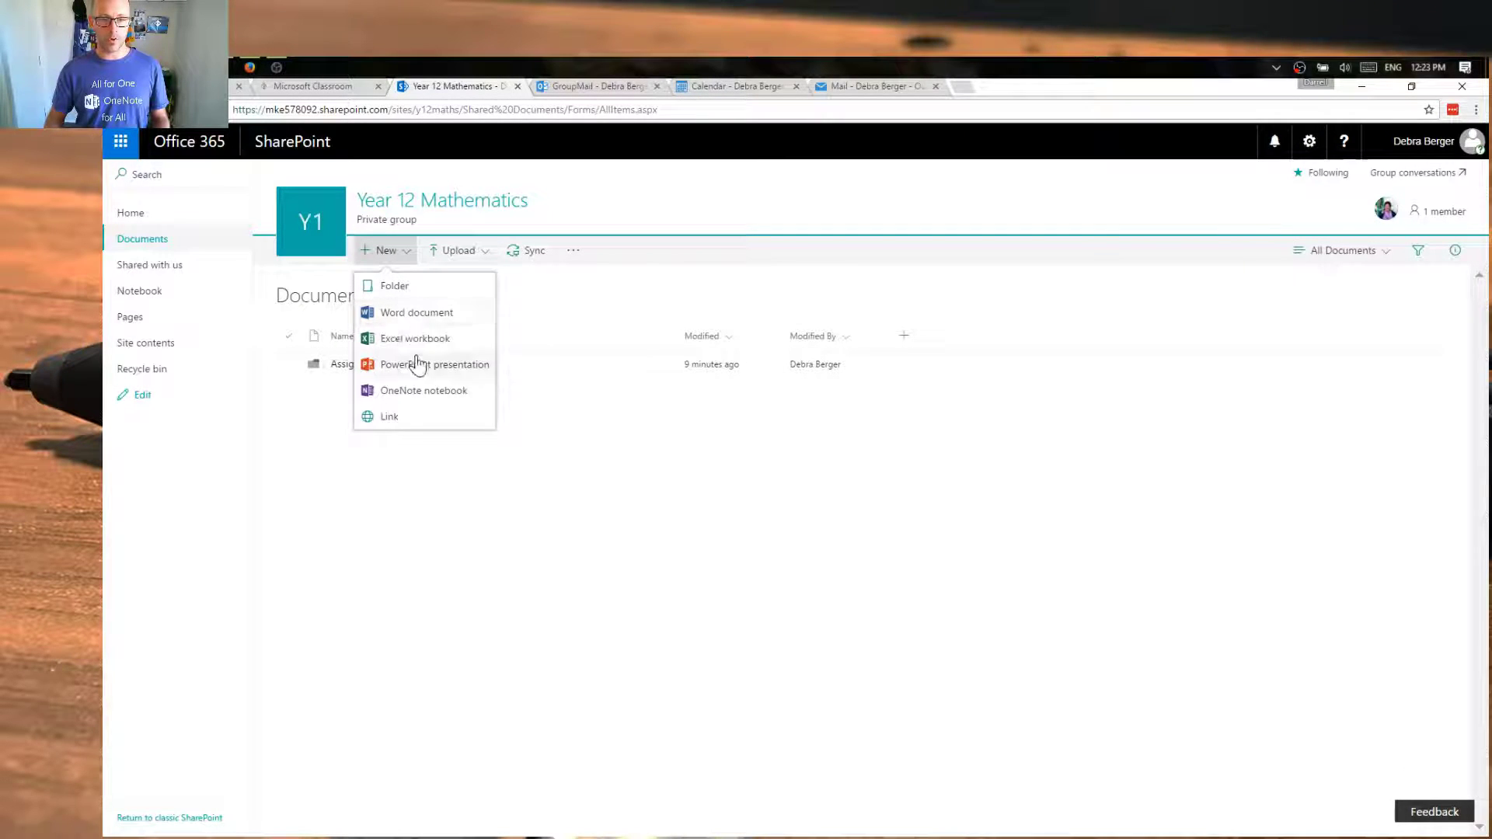
pyautogui.click(329, 573)
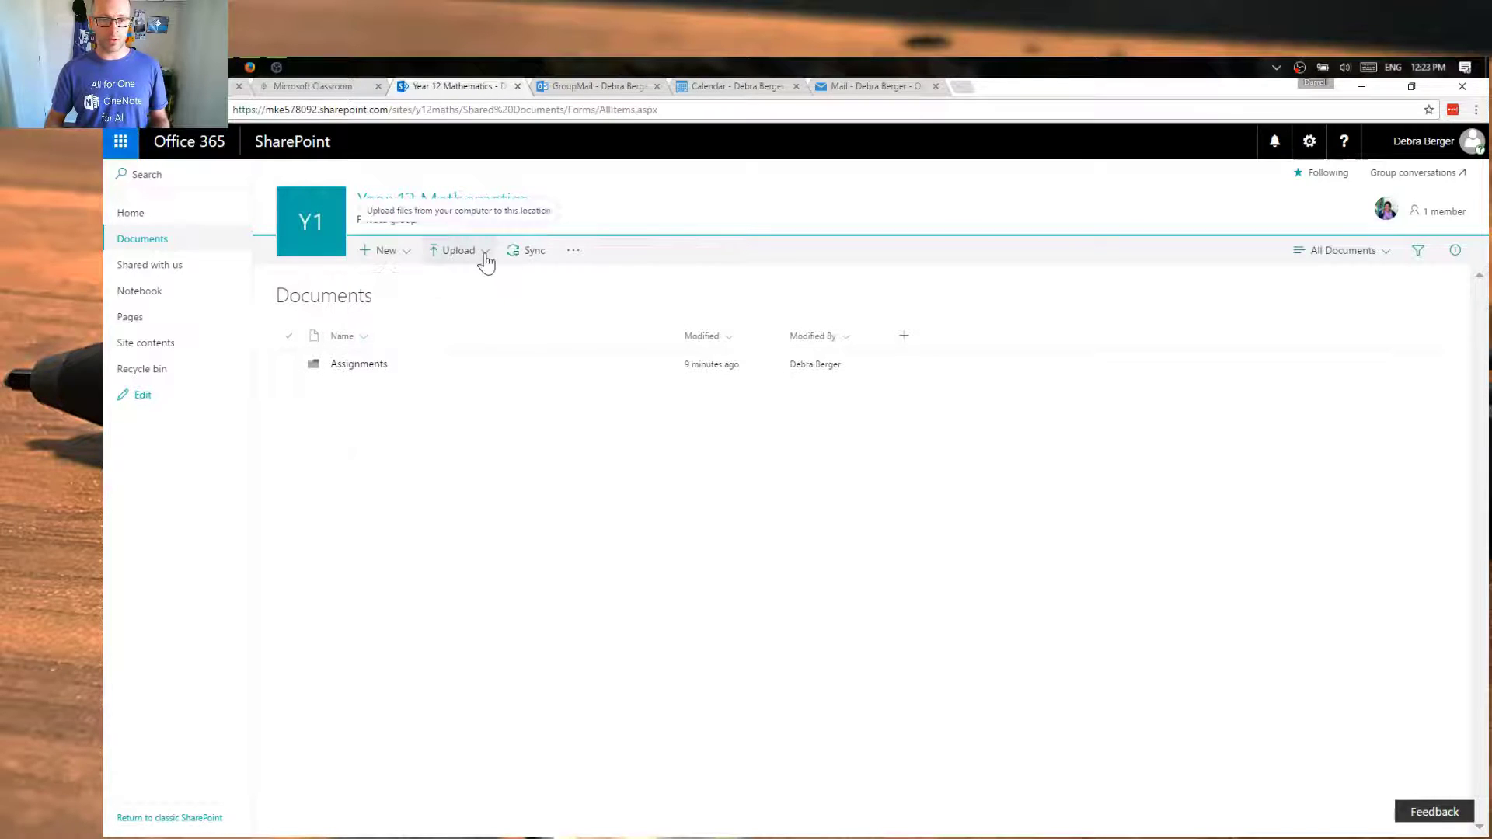
pyautogui.click(484, 261)
pyautogui.click(492, 538)
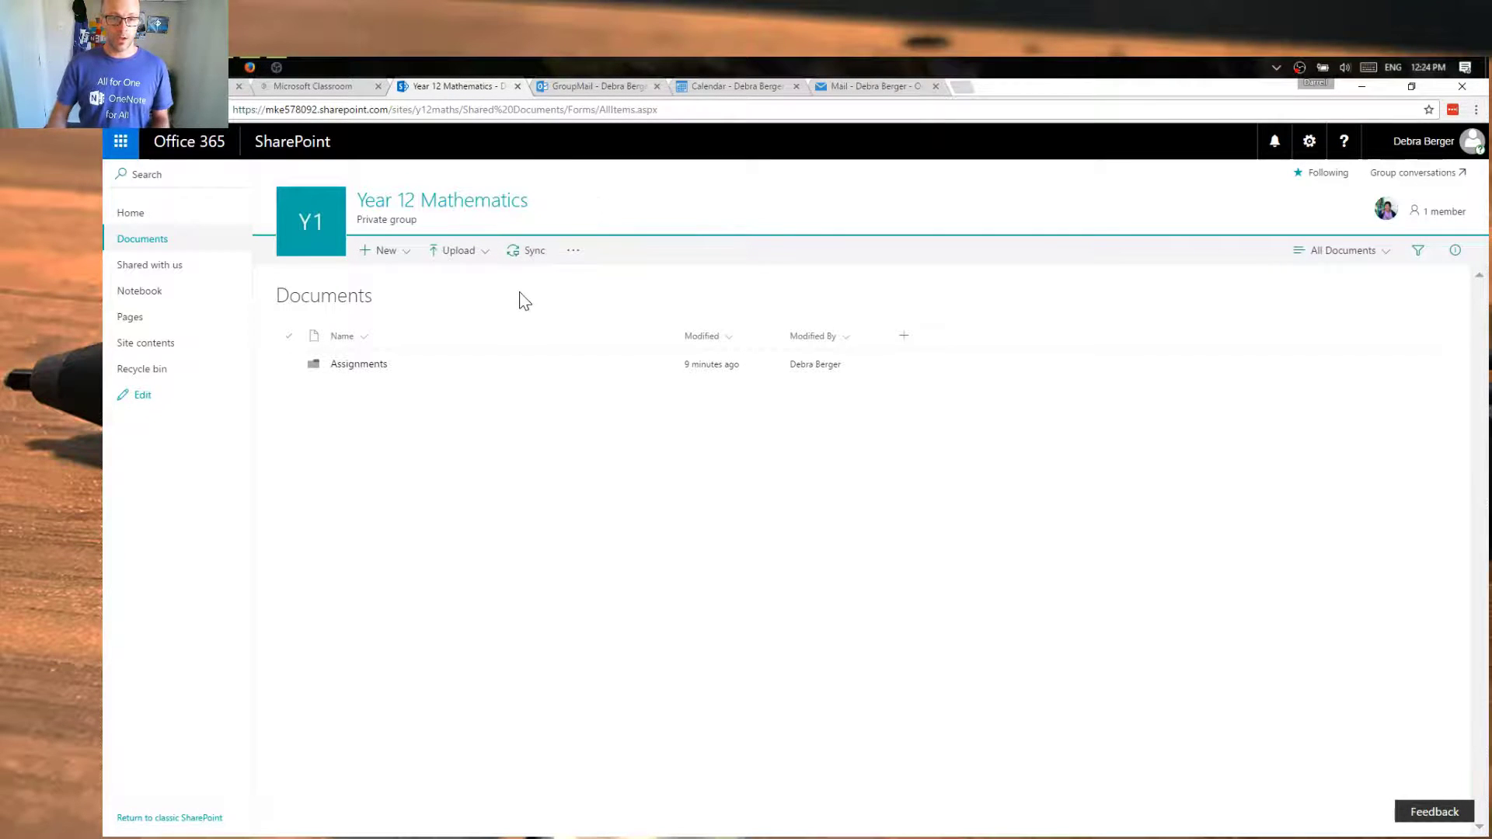
pyautogui.click(310, 87)
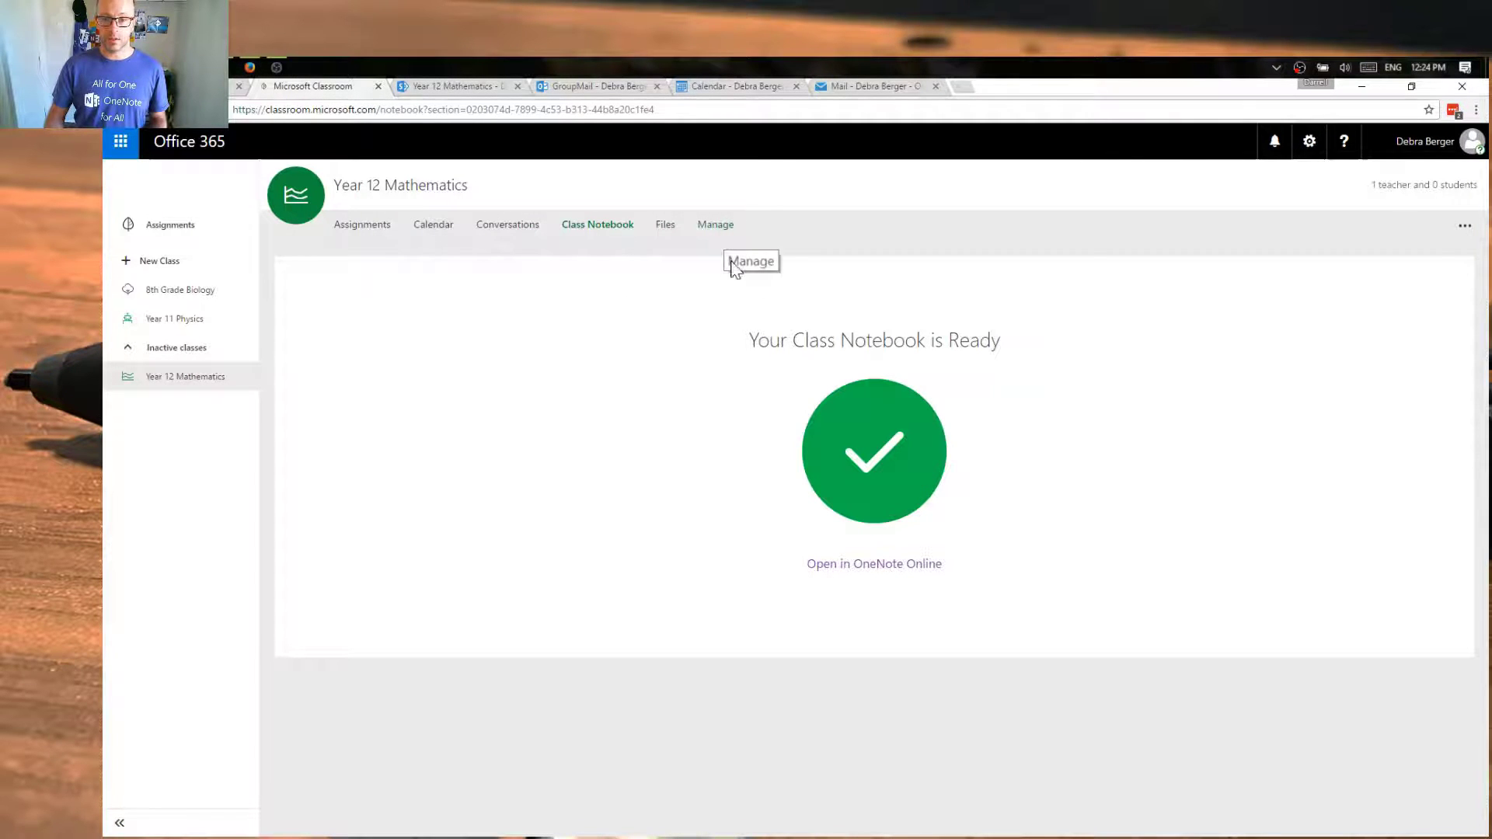
# Step: Open the Year 12 Mathematics class notebook in OneNote Online at its Welcome page
pyautogui.click(880, 566)
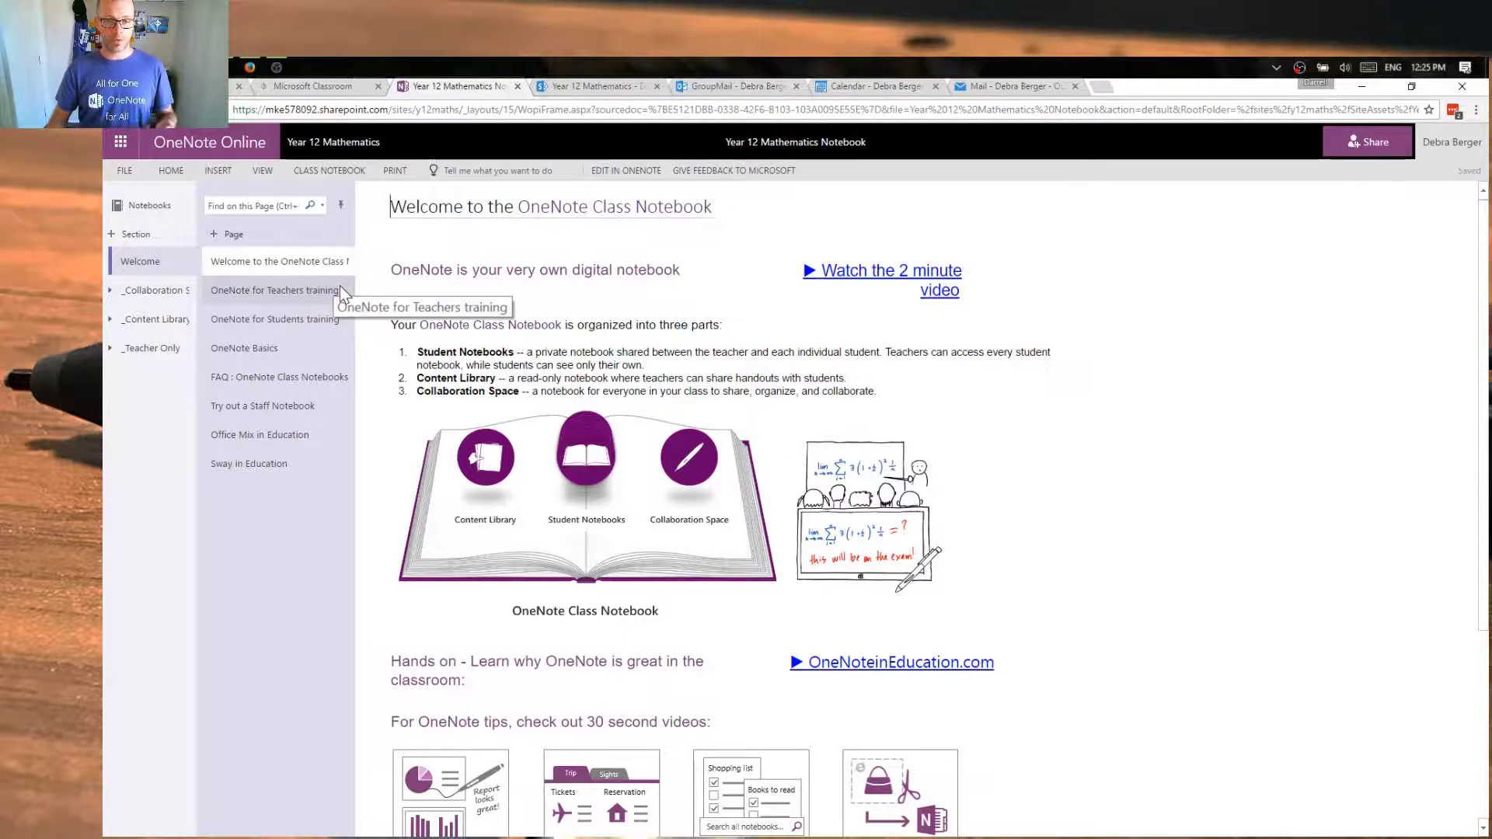
# Step: View the OneNote for Teachers training page, then expand the Collaboration Space section group
pyautogui.click(287, 289)
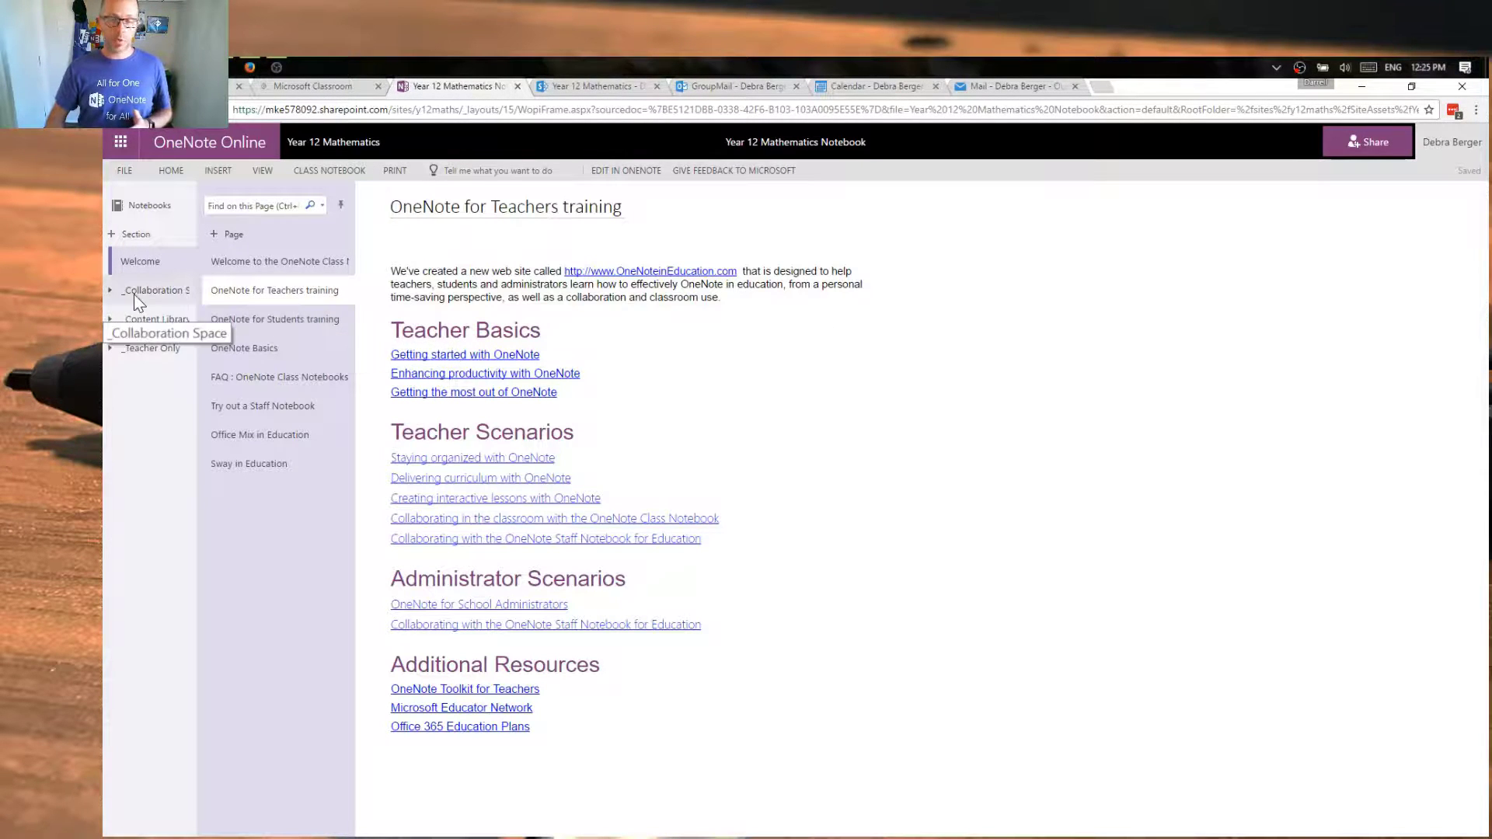
pyautogui.click(110, 295)
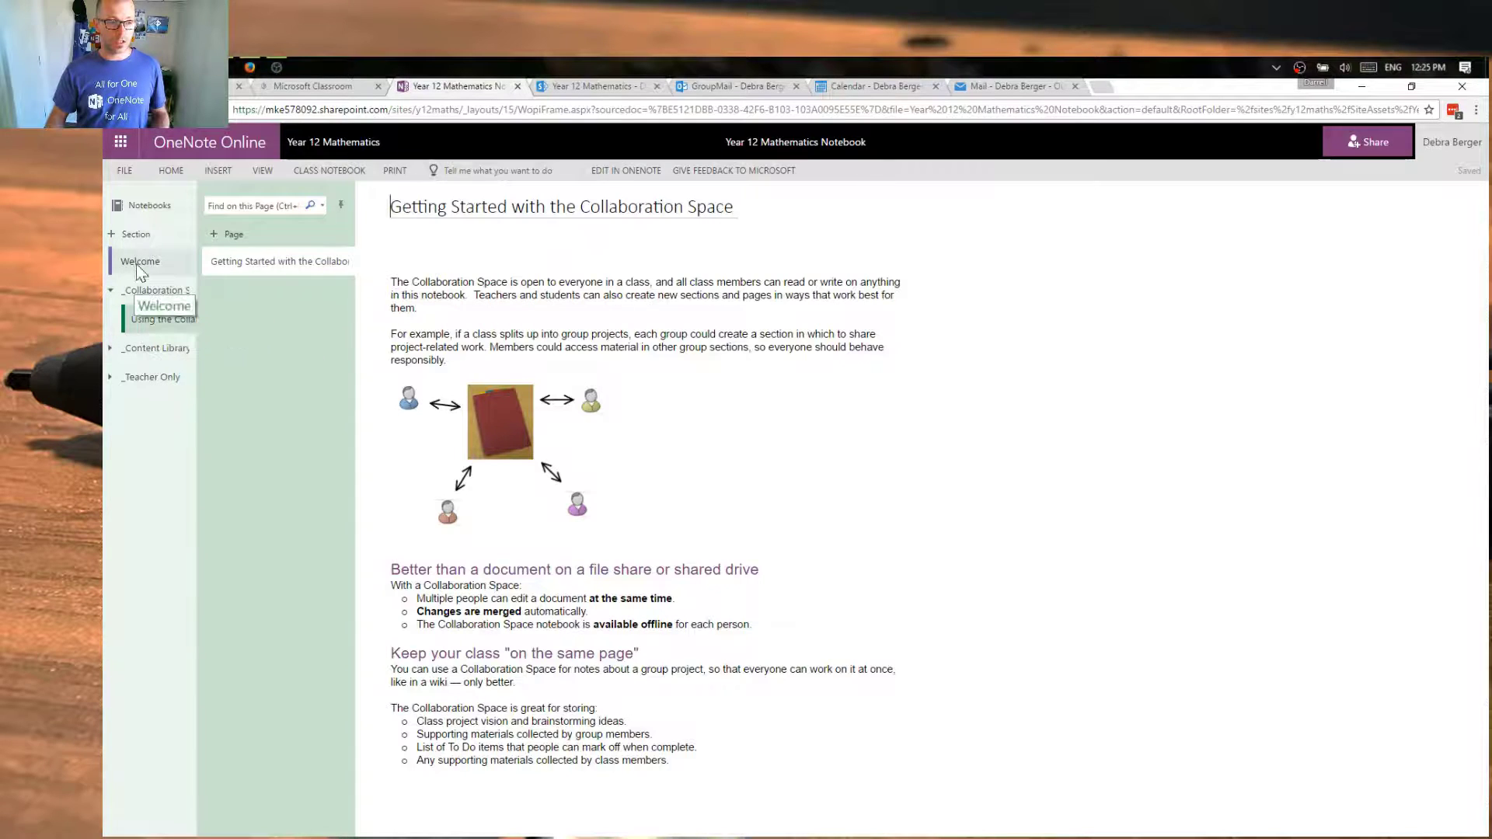
# Step: Add a section named 'Trigonometry' to the Collaboration Space
pyautogui.click(137, 236)
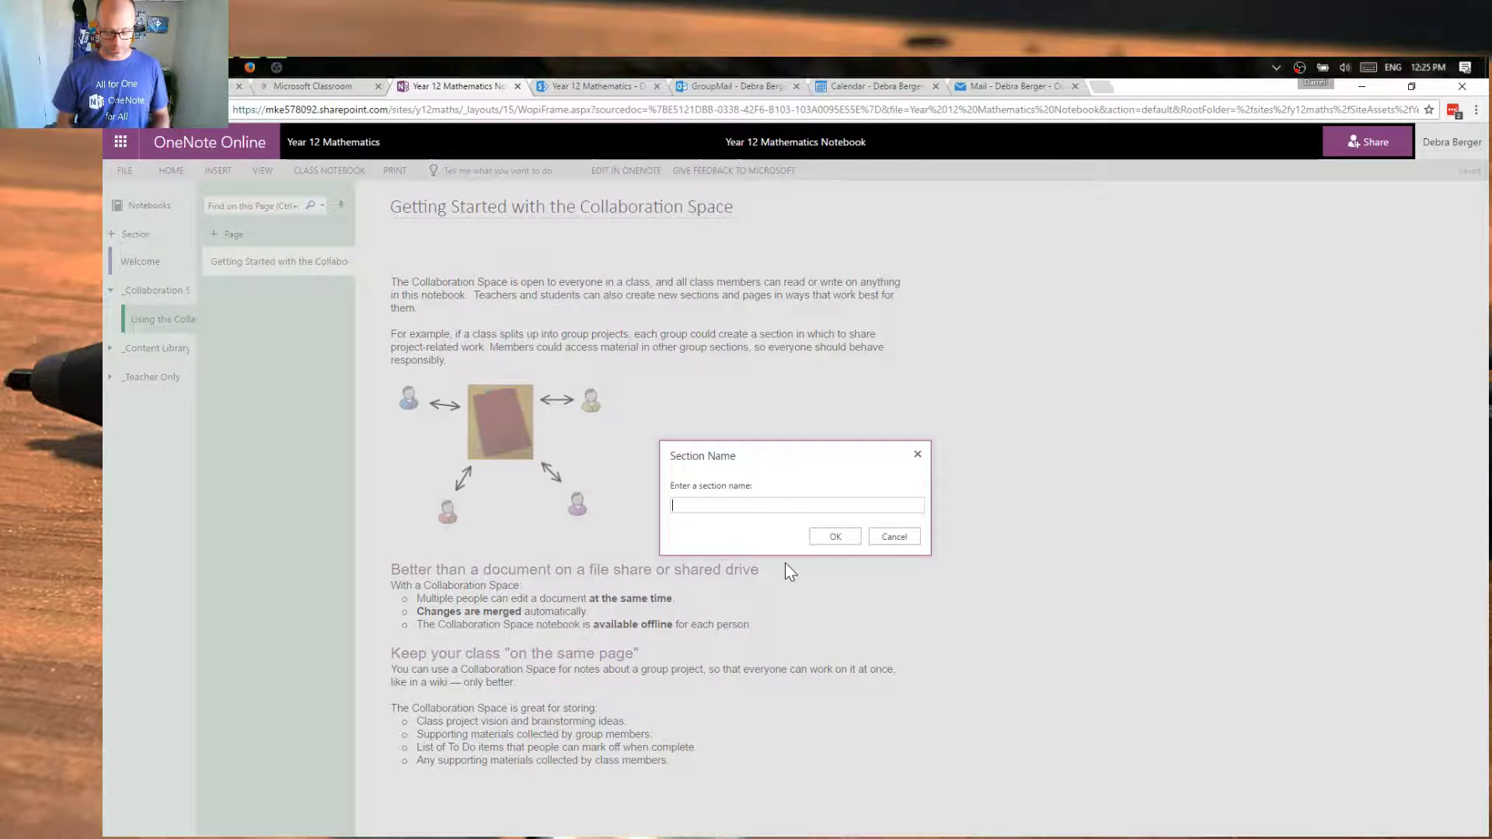
pyautogui.write('Trig')
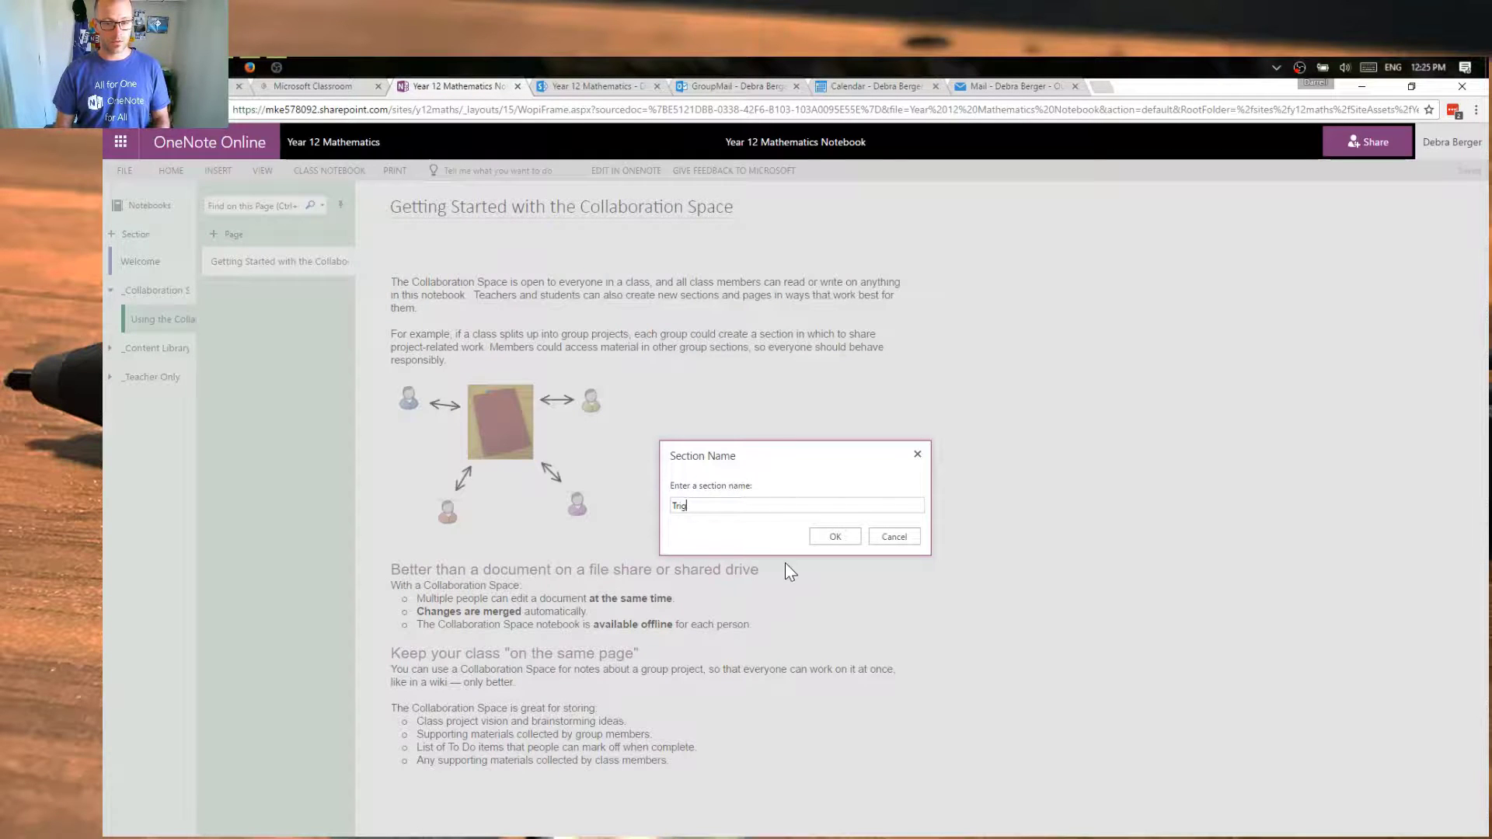
pyautogui.write('omom')
pyautogui.press('BackSpace')
pyautogui.press('BackSpace')
pyautogui.press('BackSpace')
pyautogui.write('no')
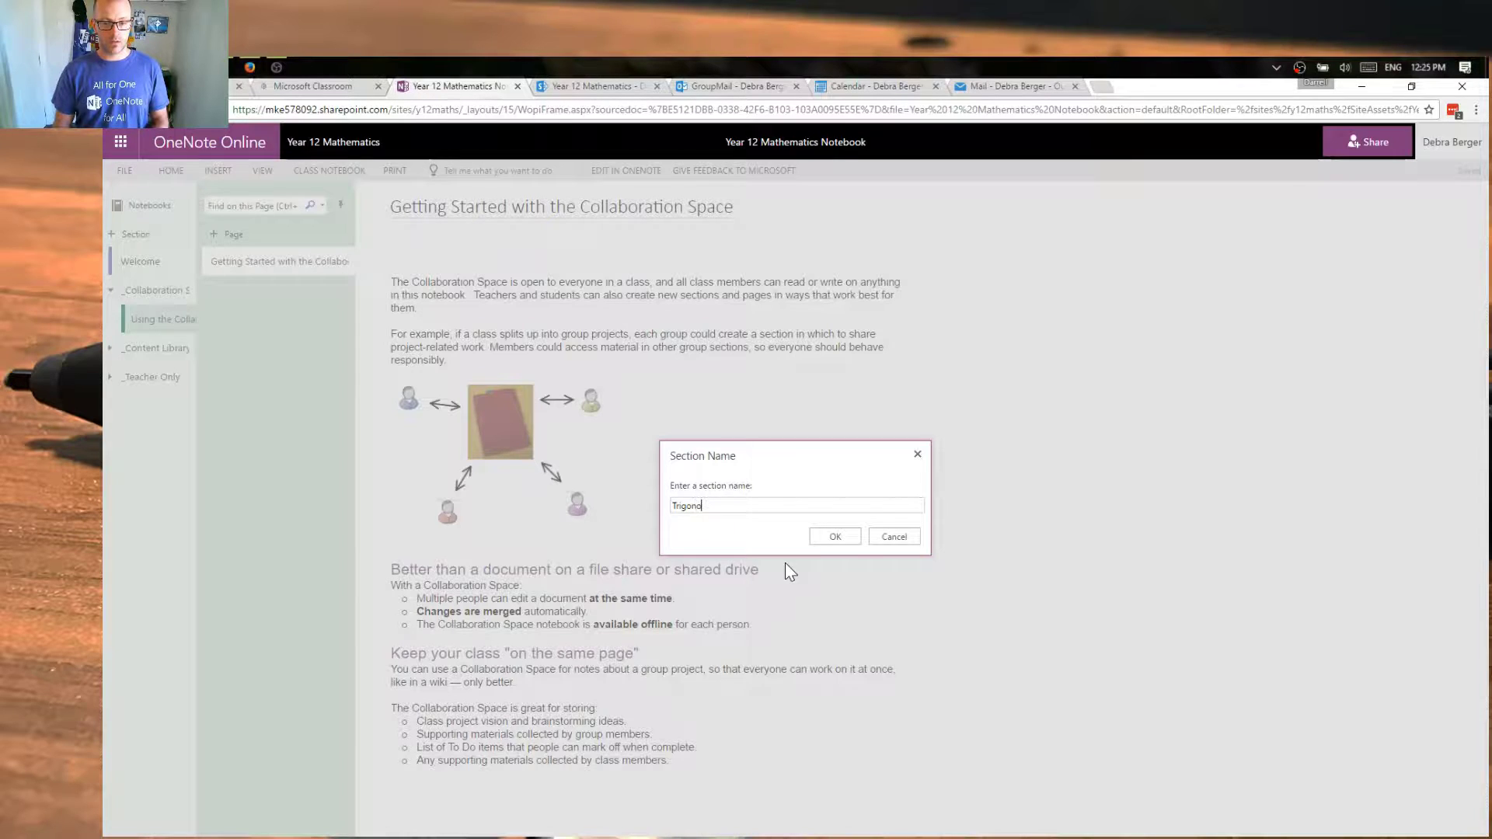
pyautogui.write('metry')
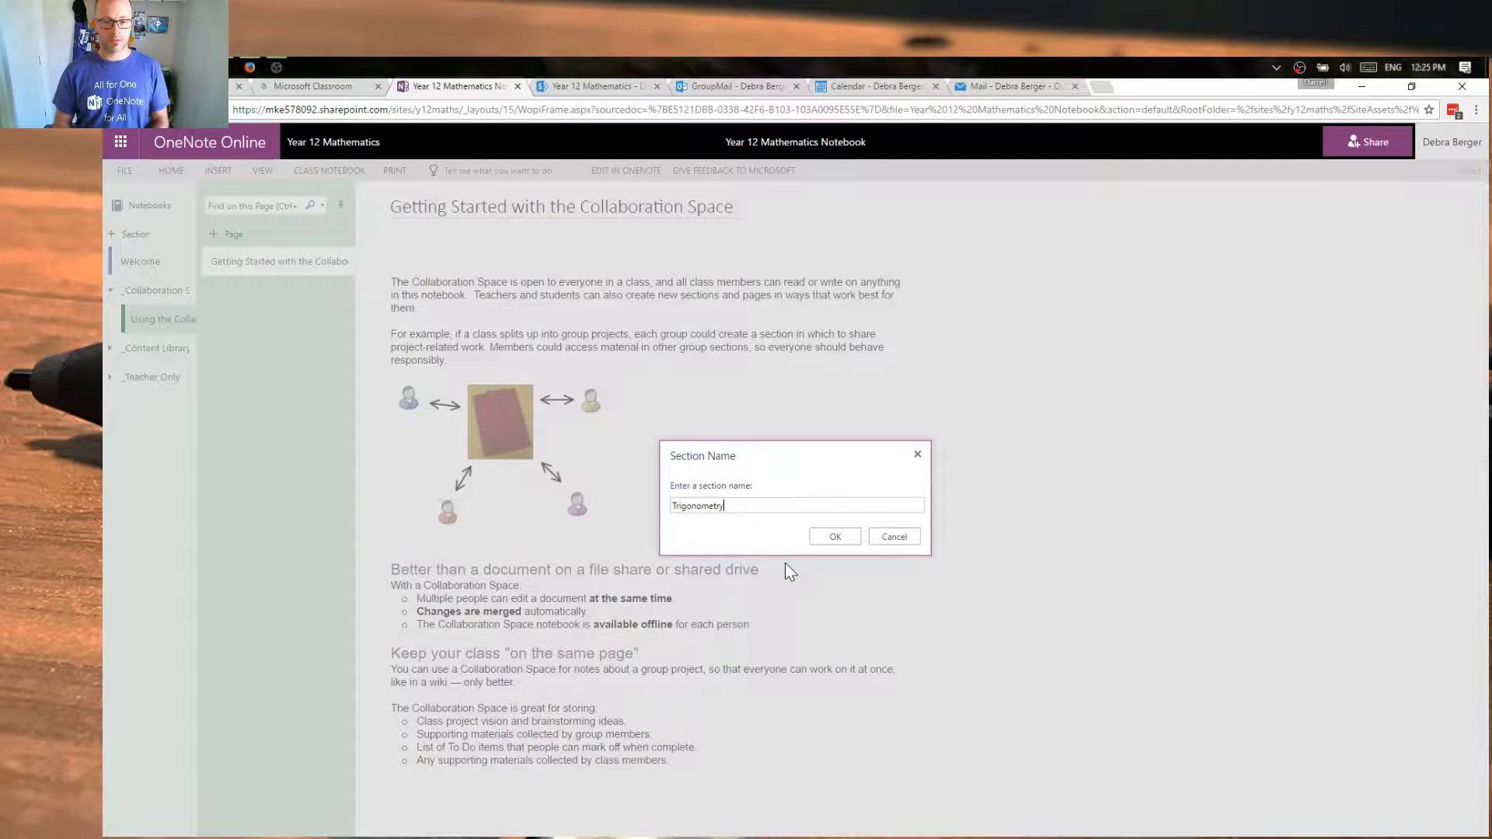
pyautogui.click(836, 535)
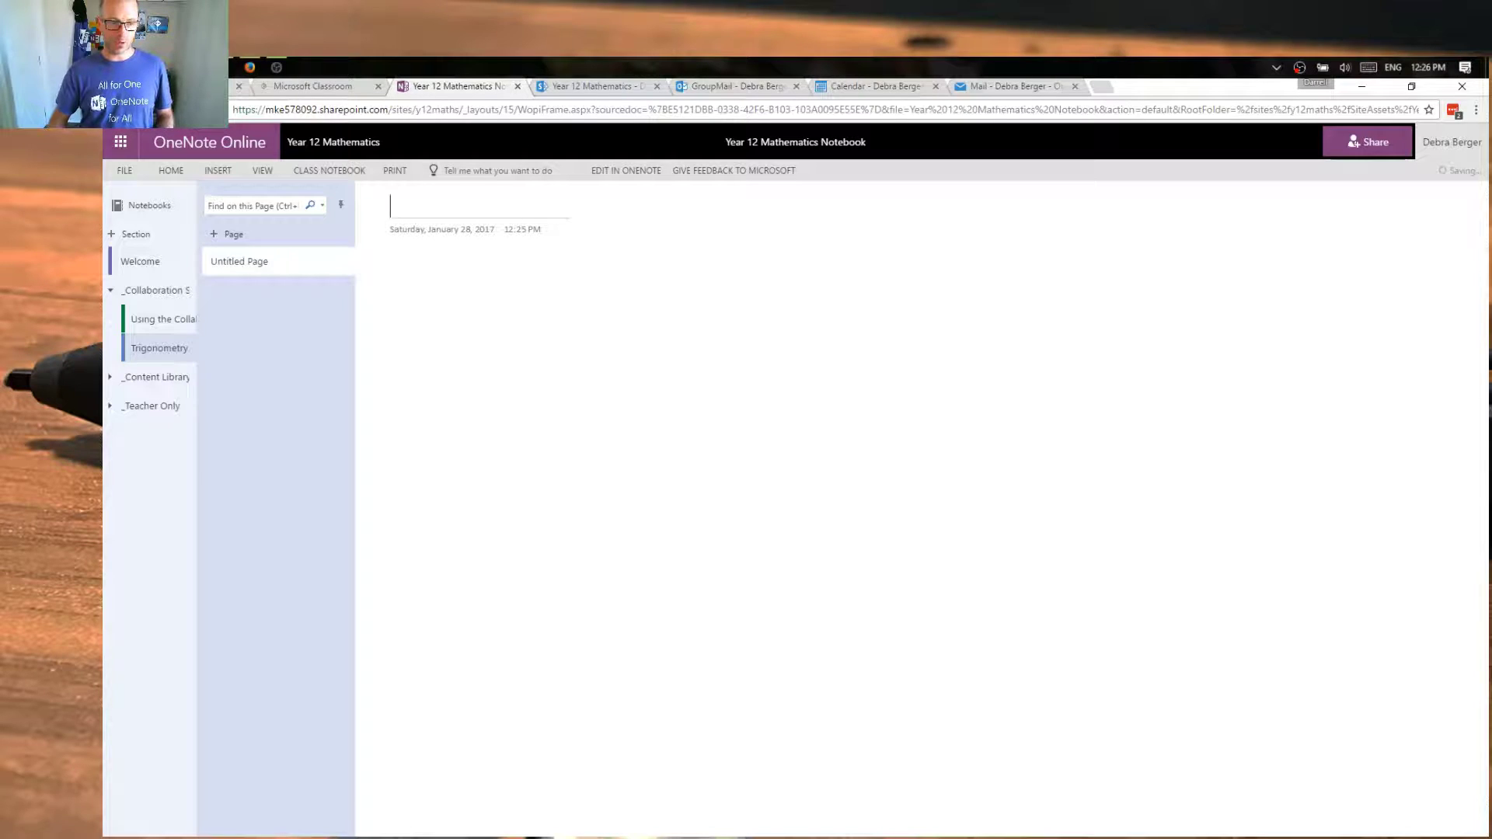
# Step: Expand the Content Library to its Getting Started page, then return to the Classroom tab
pyautogui.click(109, 377)
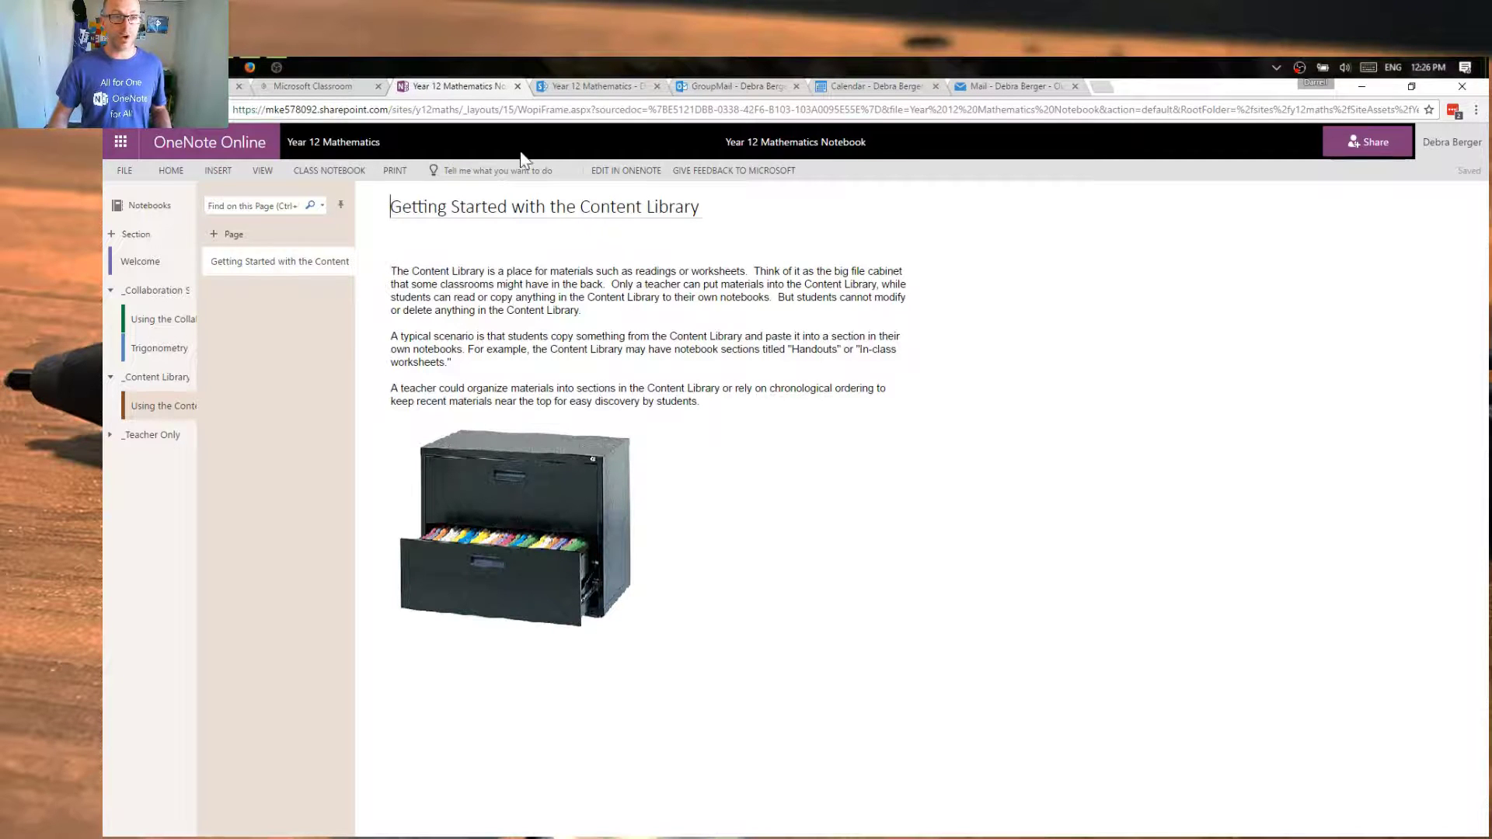
pyautogui.click(296, 87)
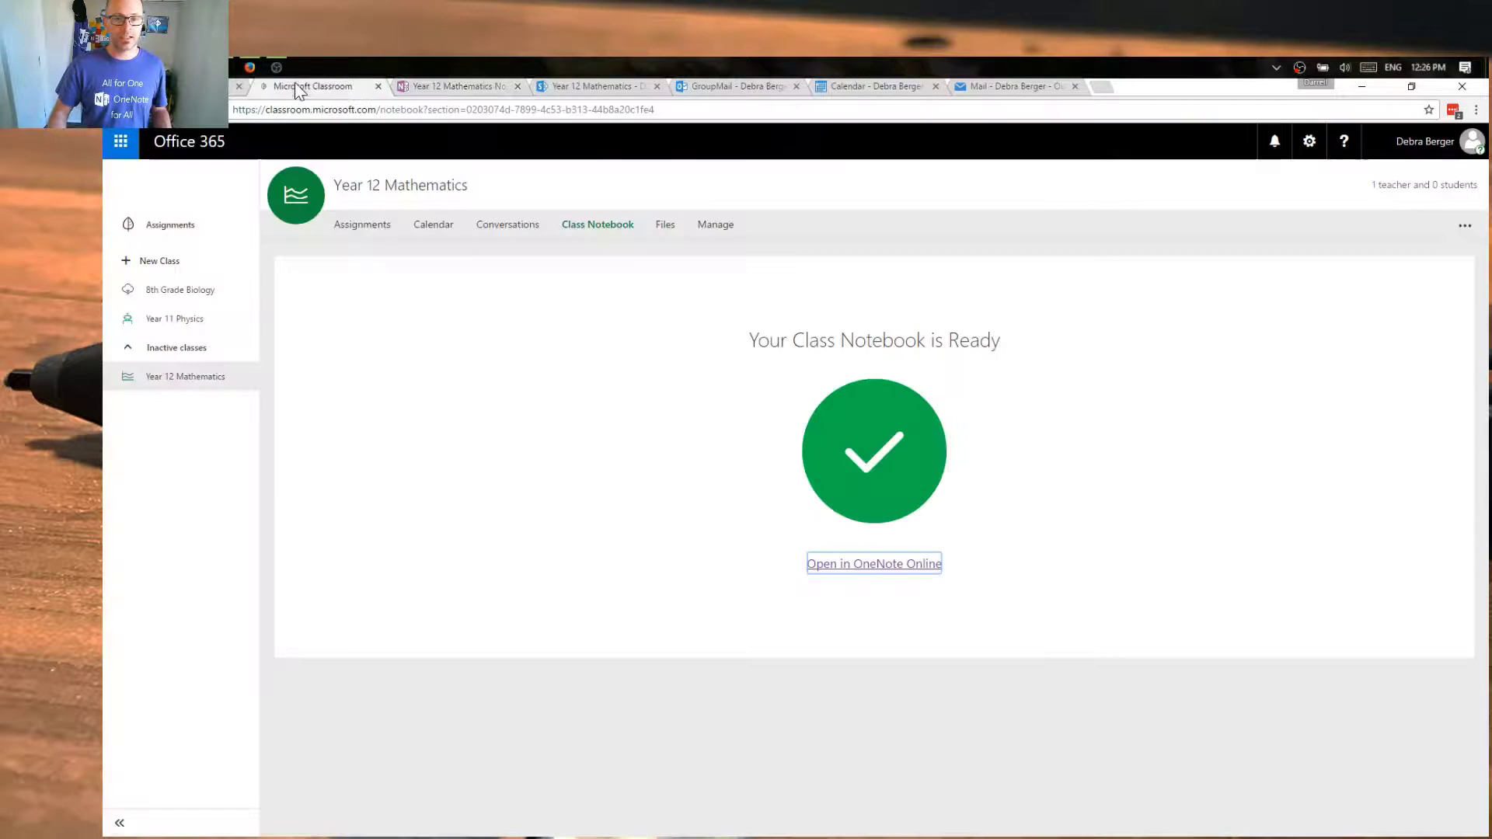
# Step: Set the Year 12 Mathematics class colour to blue on the Manage page
pyautogui.click(729, 229)
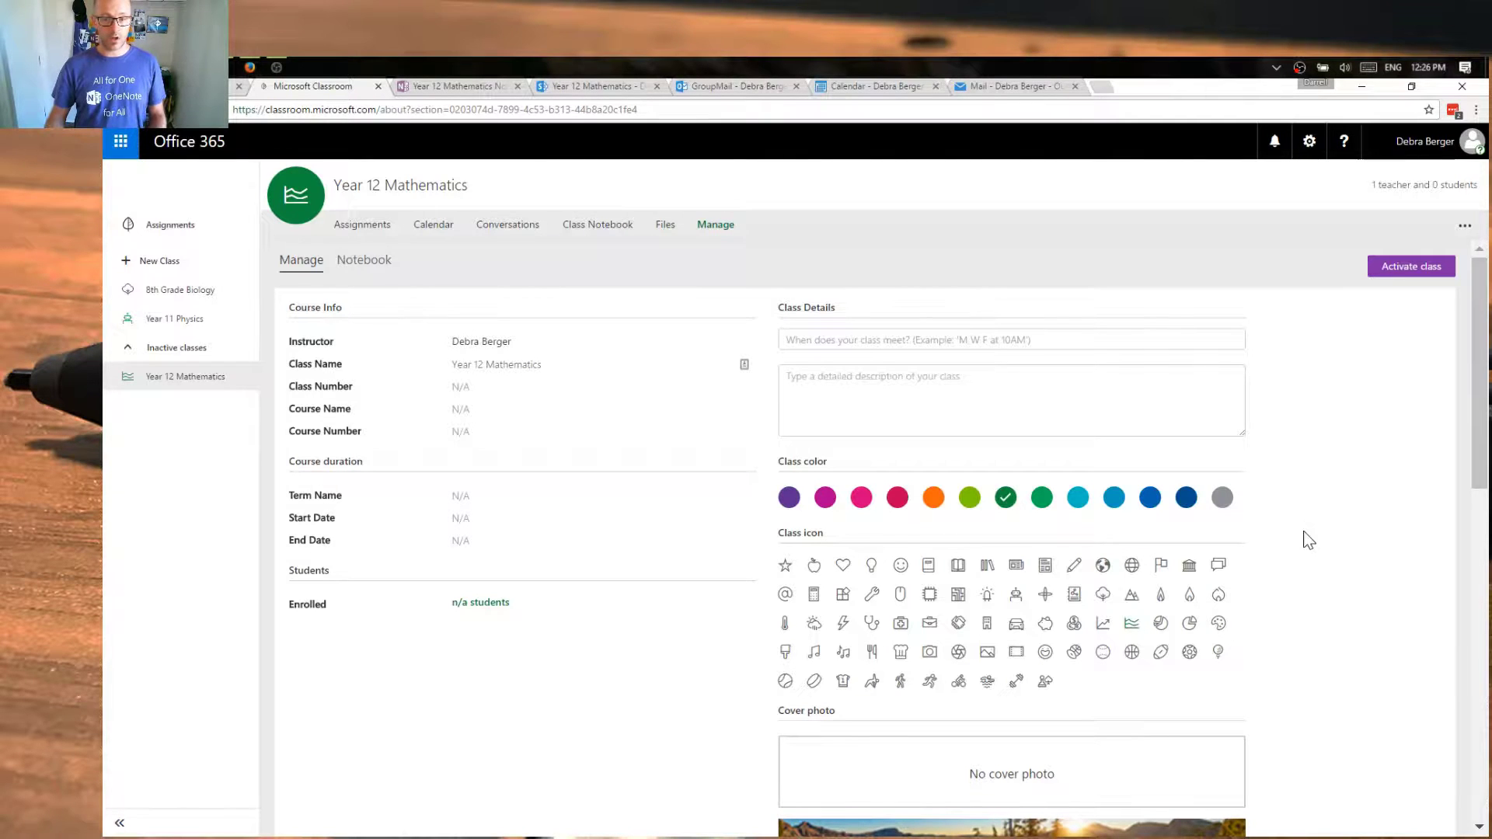
pyautogui.scroll(-1, 1308, 540)
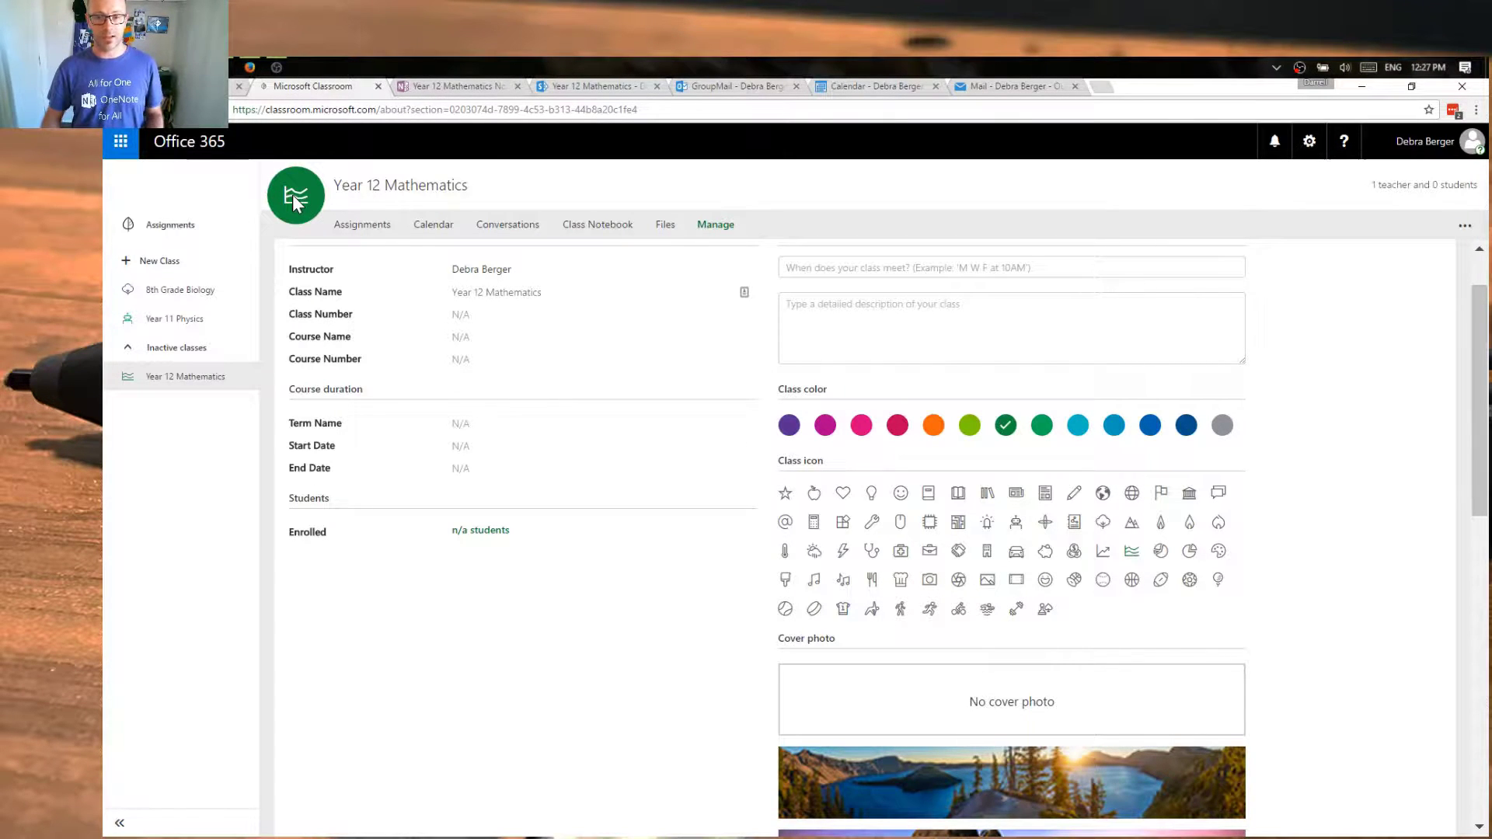
pyautogui.click(1113, 424)
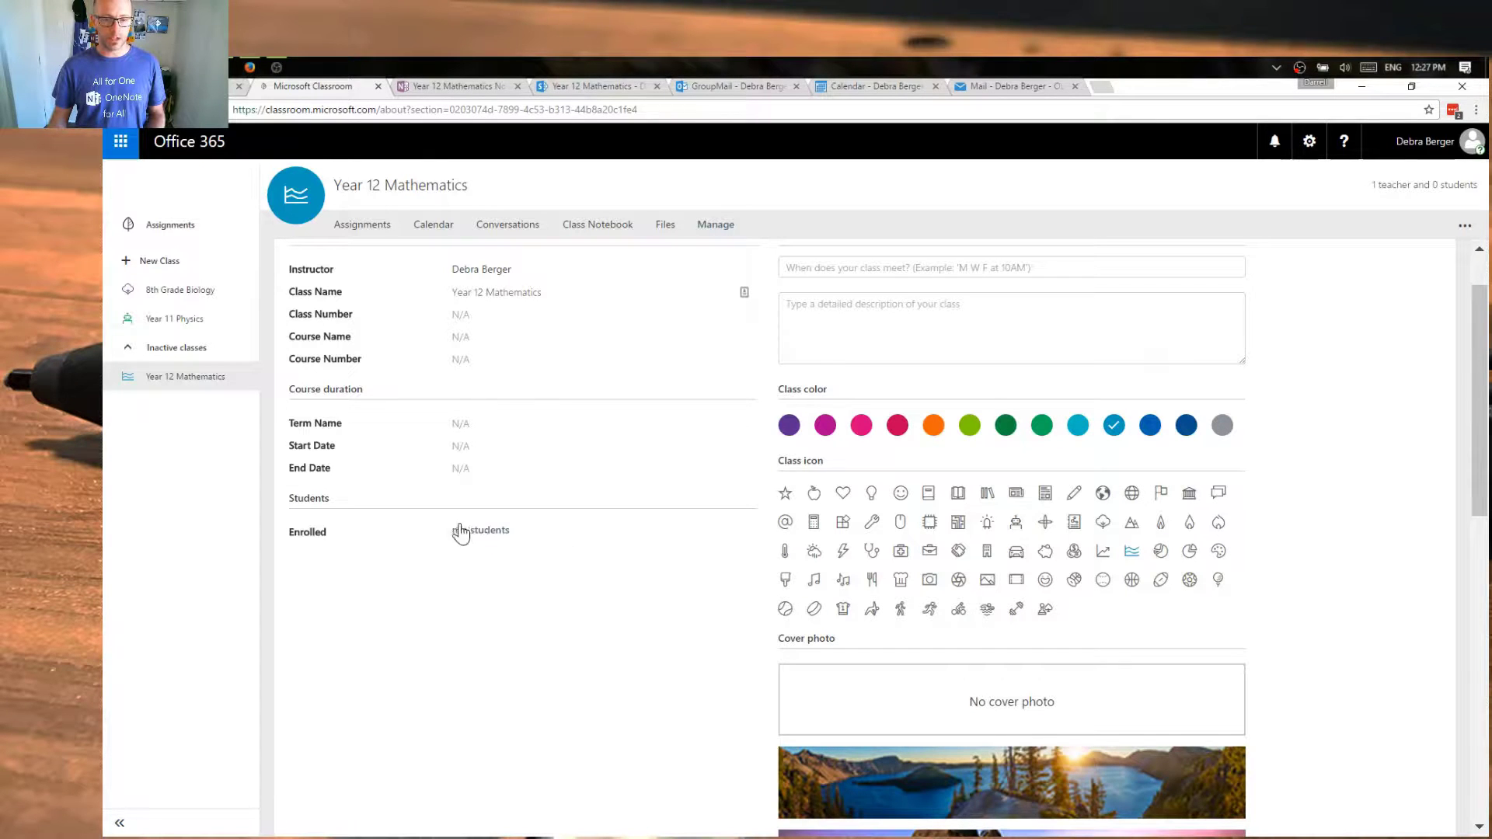
# Step: Enter the class meeting time 'Weekly, Tuesdays and Thursdays at 10:30am'
pyautogui.scroll(1, 474, 571)
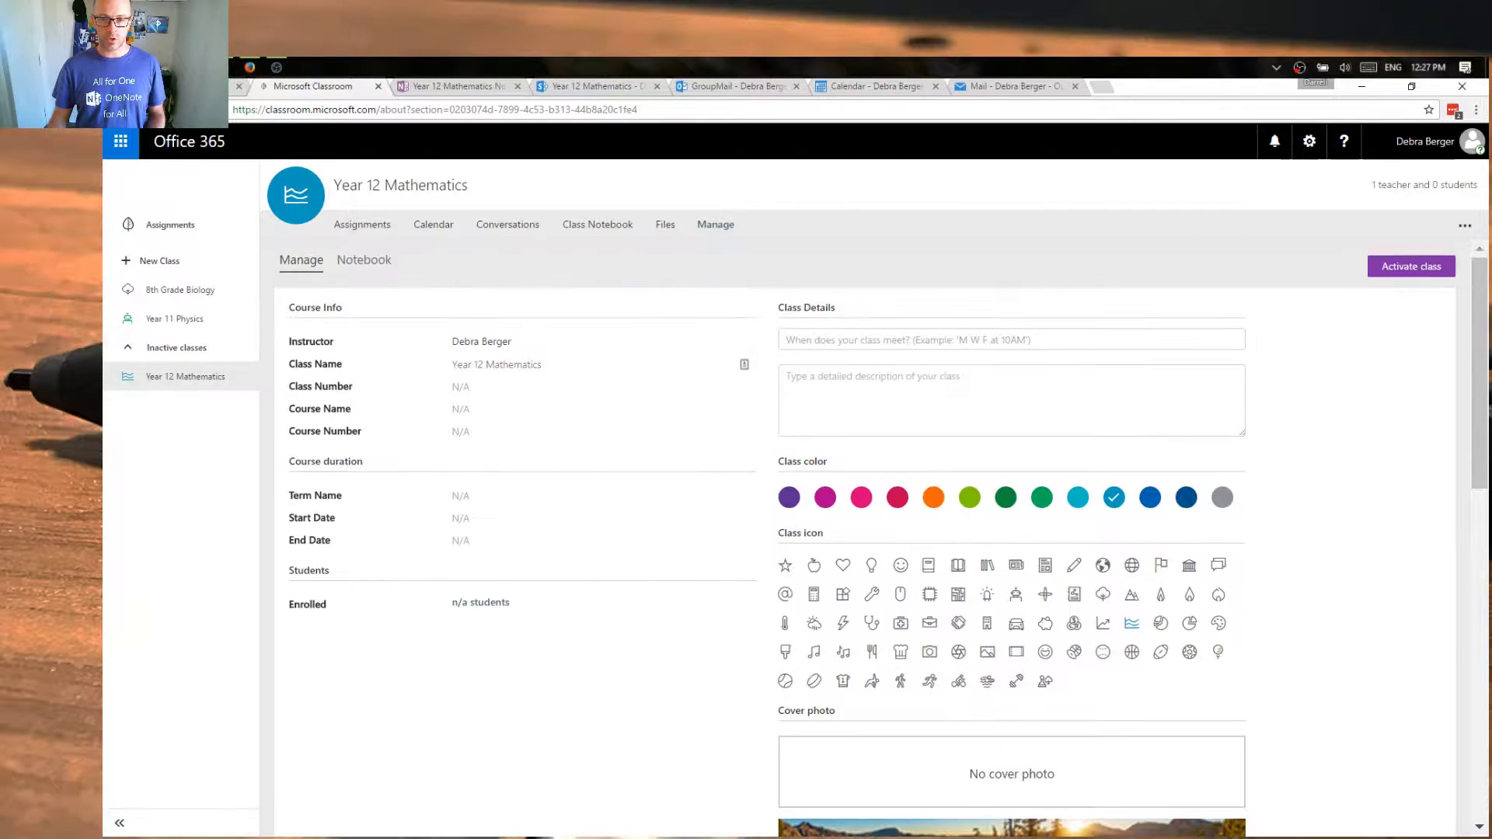
pyautogui.click(787, 340)
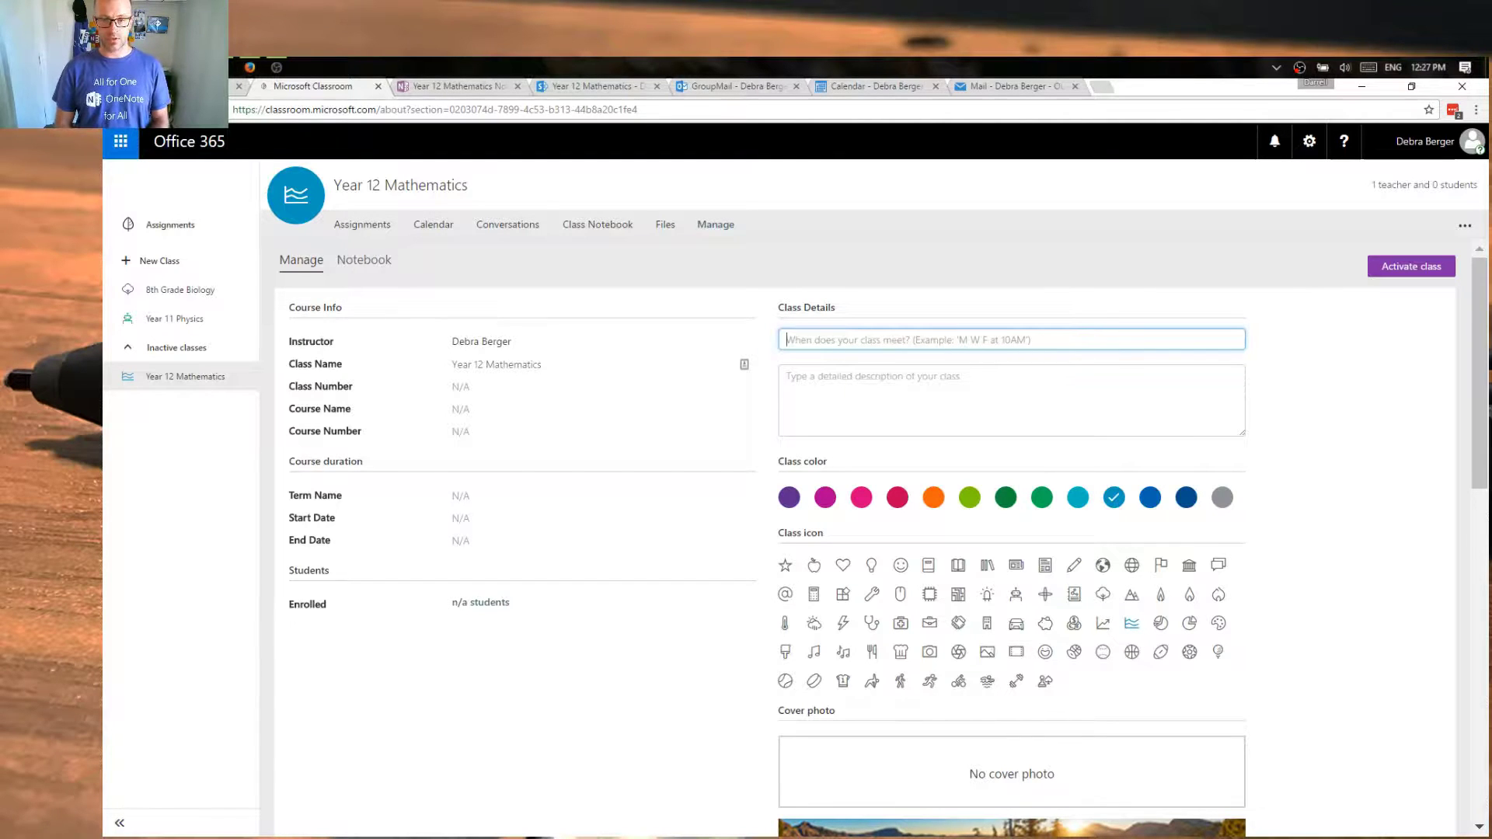
pyautogui.write('Weekly, Tuesdays and Thursa')
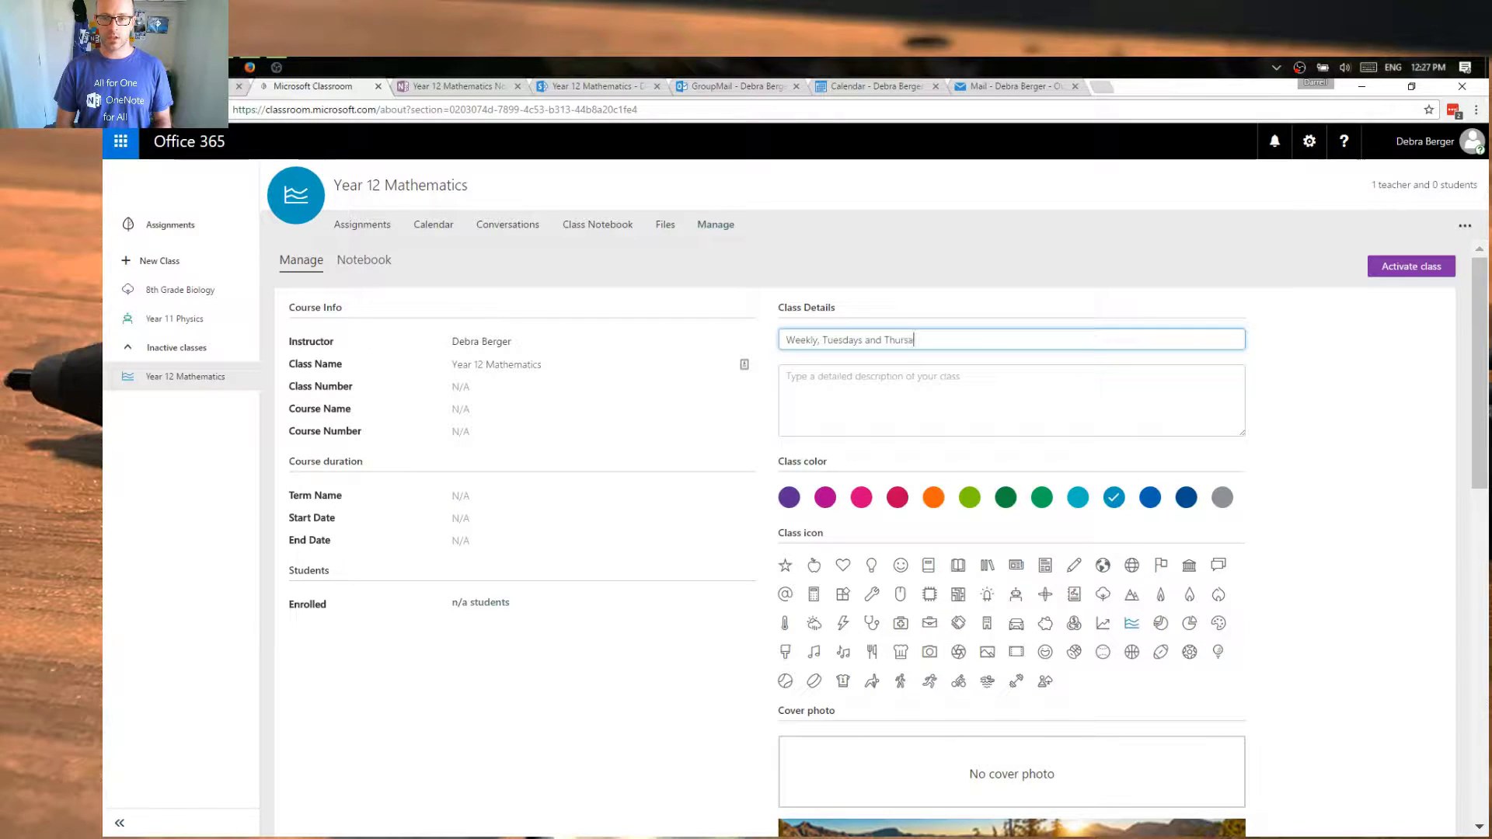
pyautogui.press('BackSpace')
pyautogui.write('days')
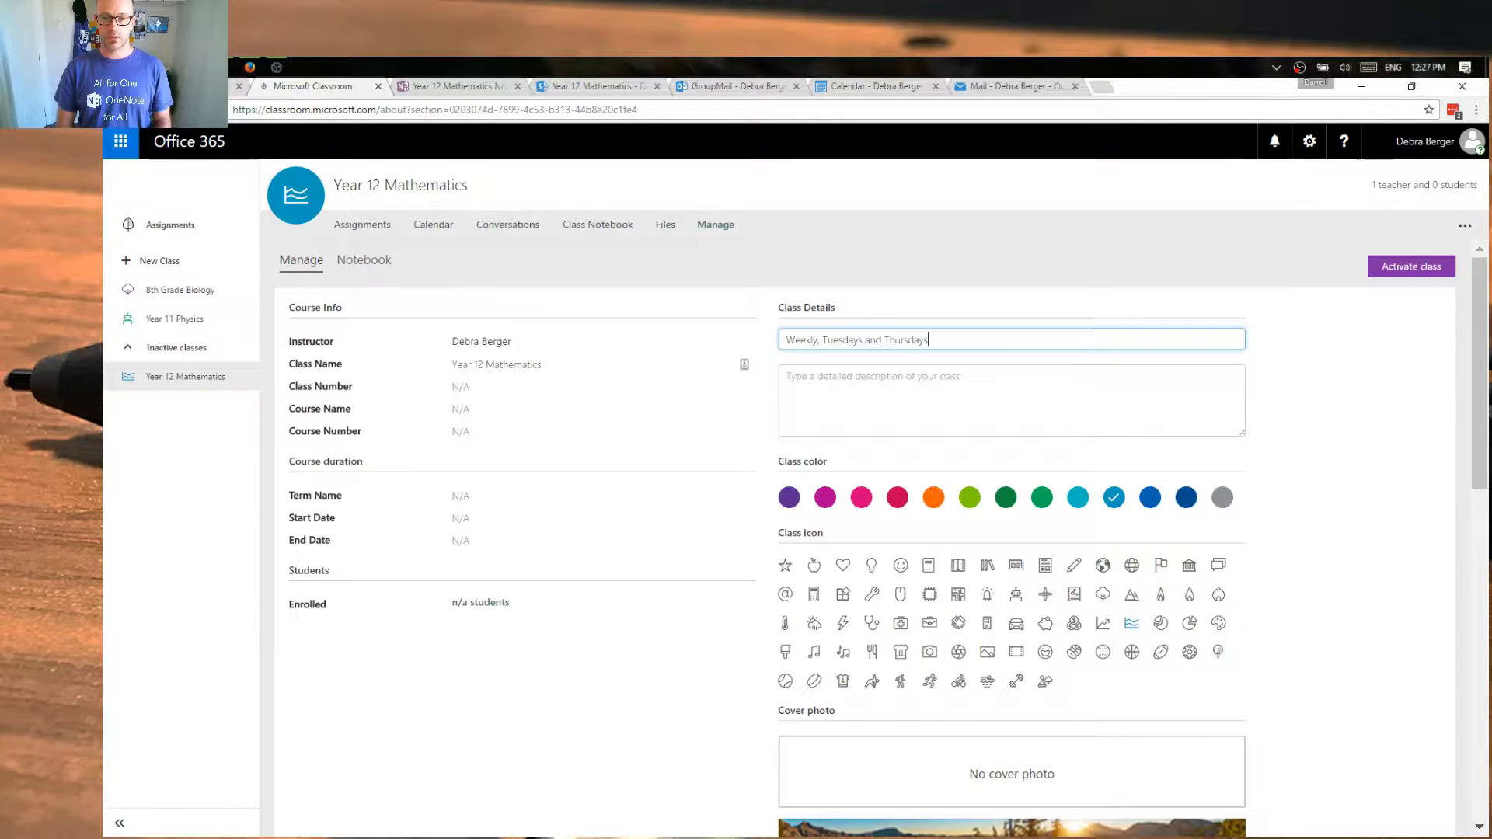
pyautogui.write(' at 10')
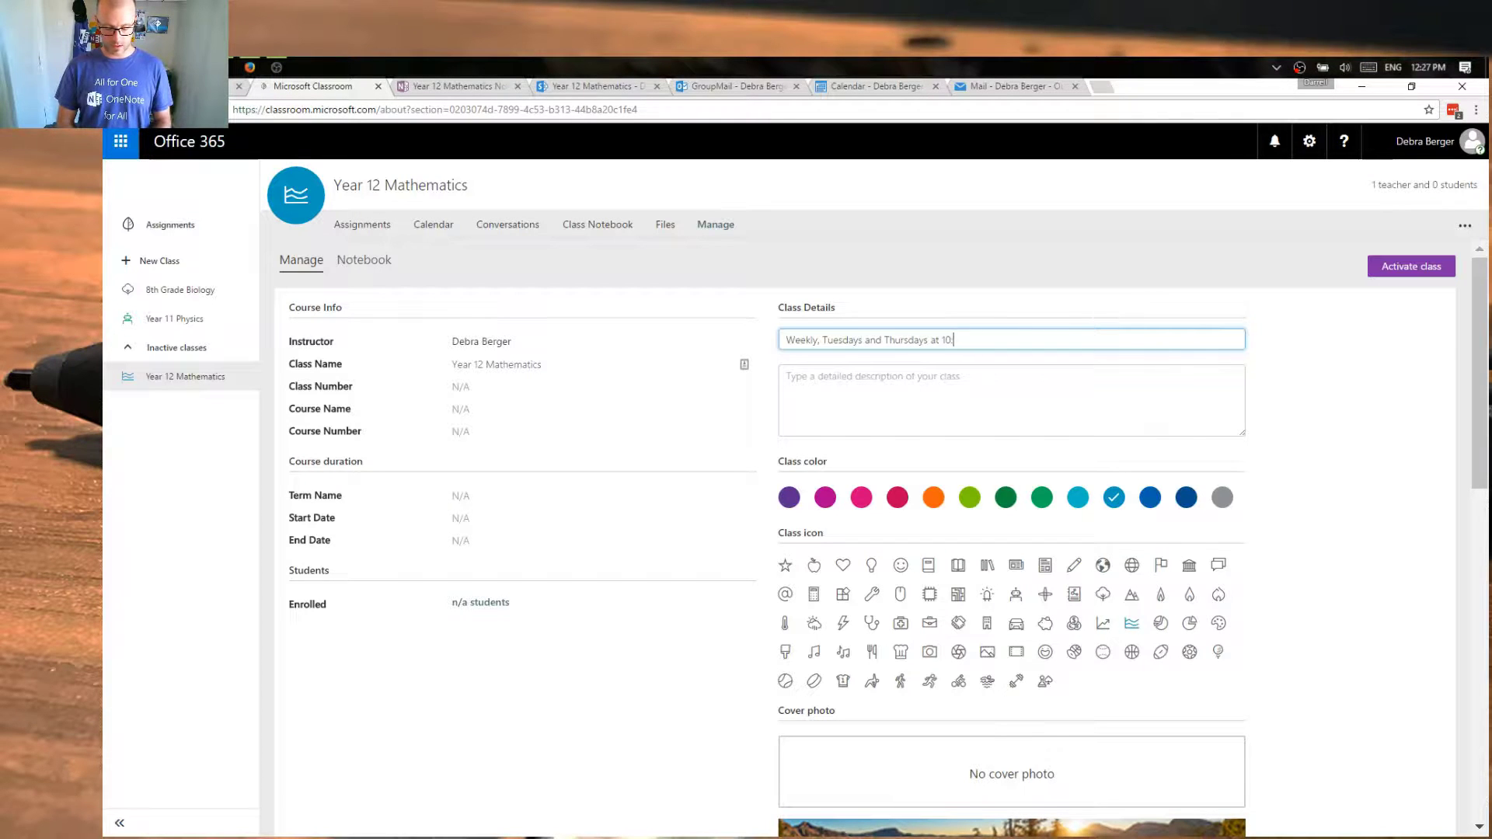
pyautogui.write(':30am')
pyautogui.click(787, 376)
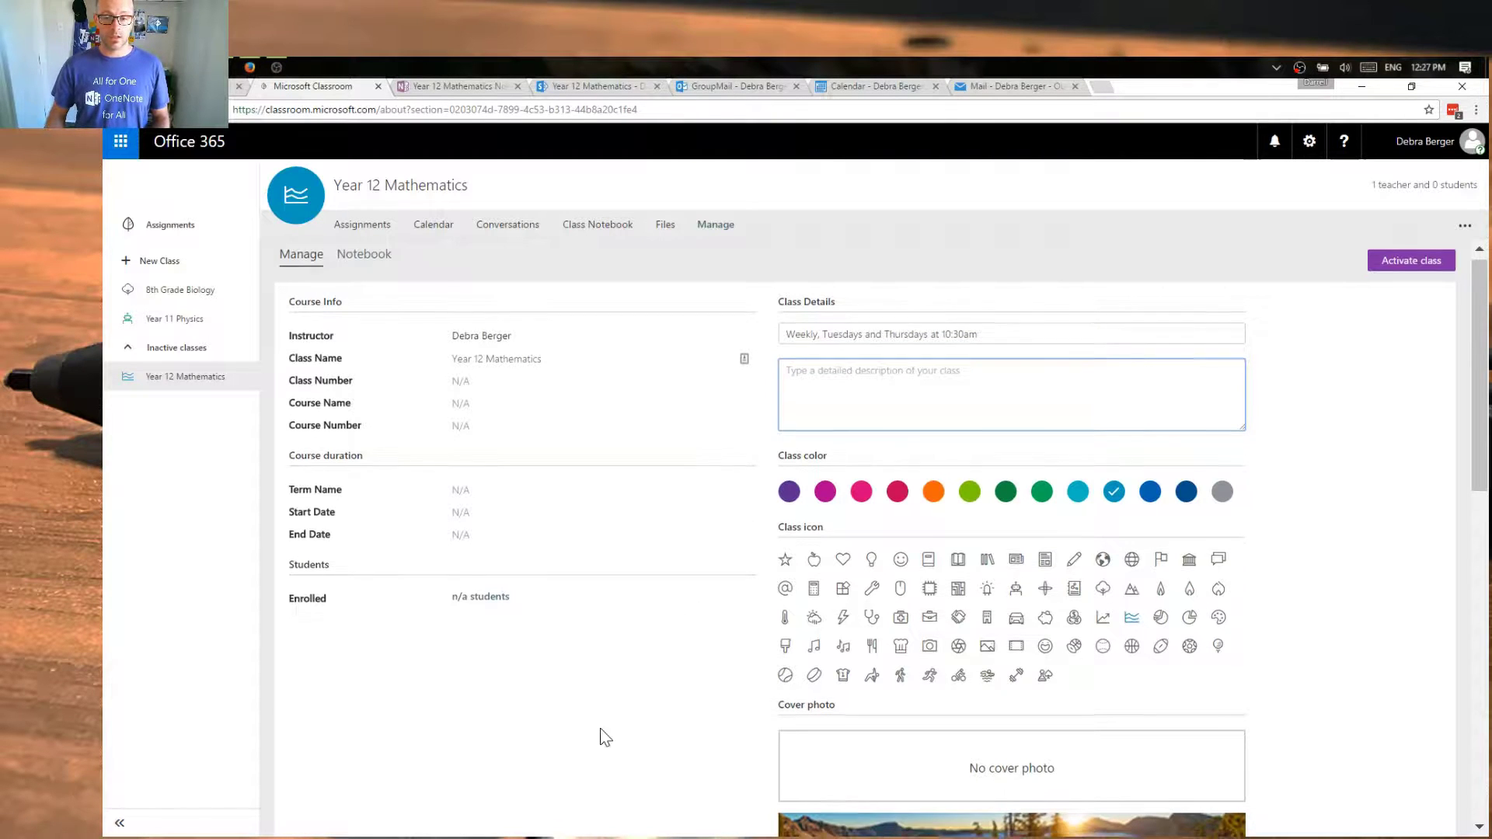
# Step: Choose the lakeside landscape photo as the Year 12 Mathematics cover photo
pyautogui.scroll(-2, 603, 735)
pyautogui.scroll(-2, 681, 653)
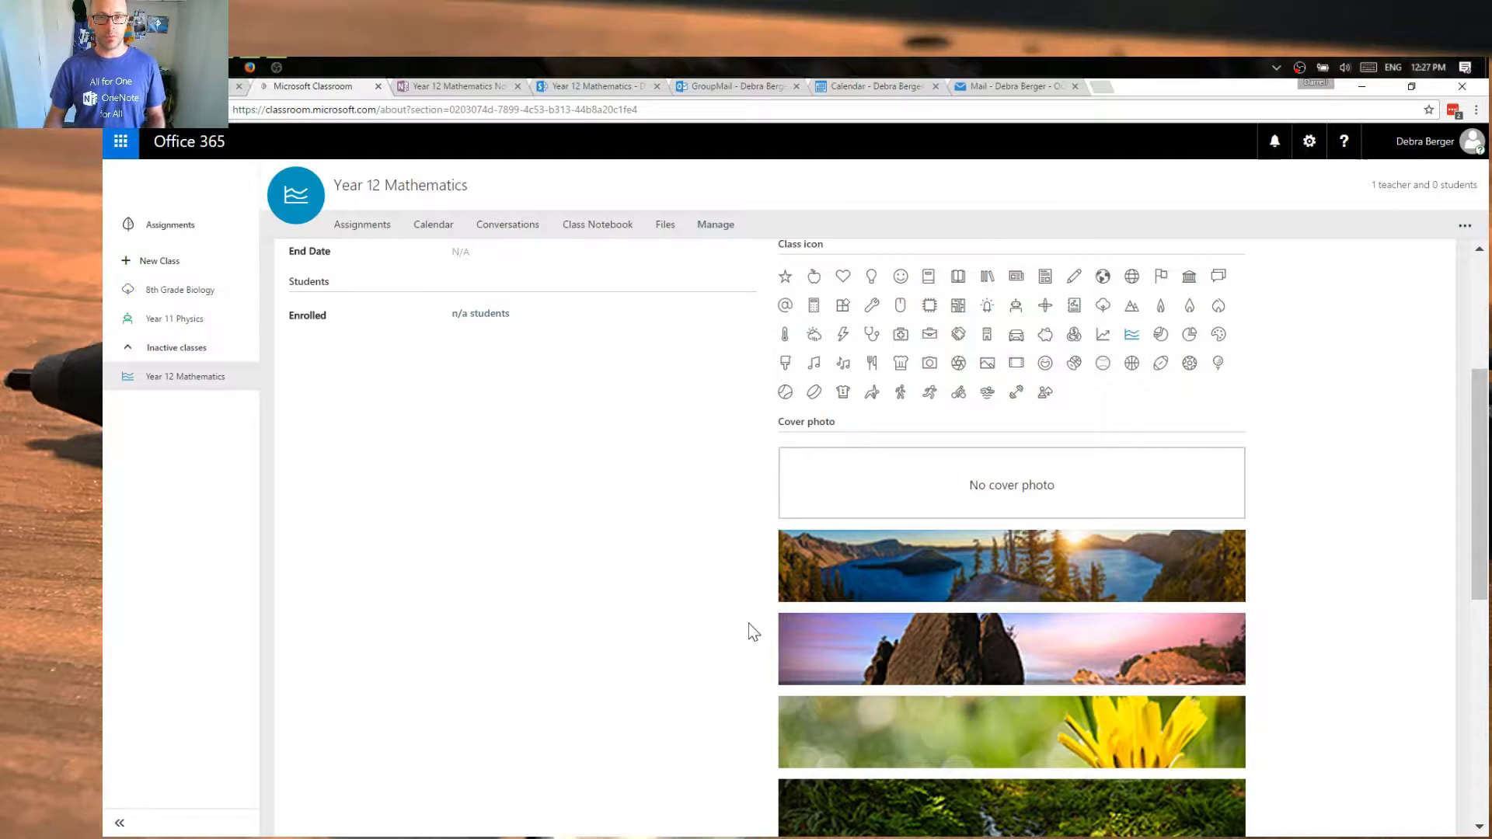
pyautogui.scroll(-4, 748, 623)
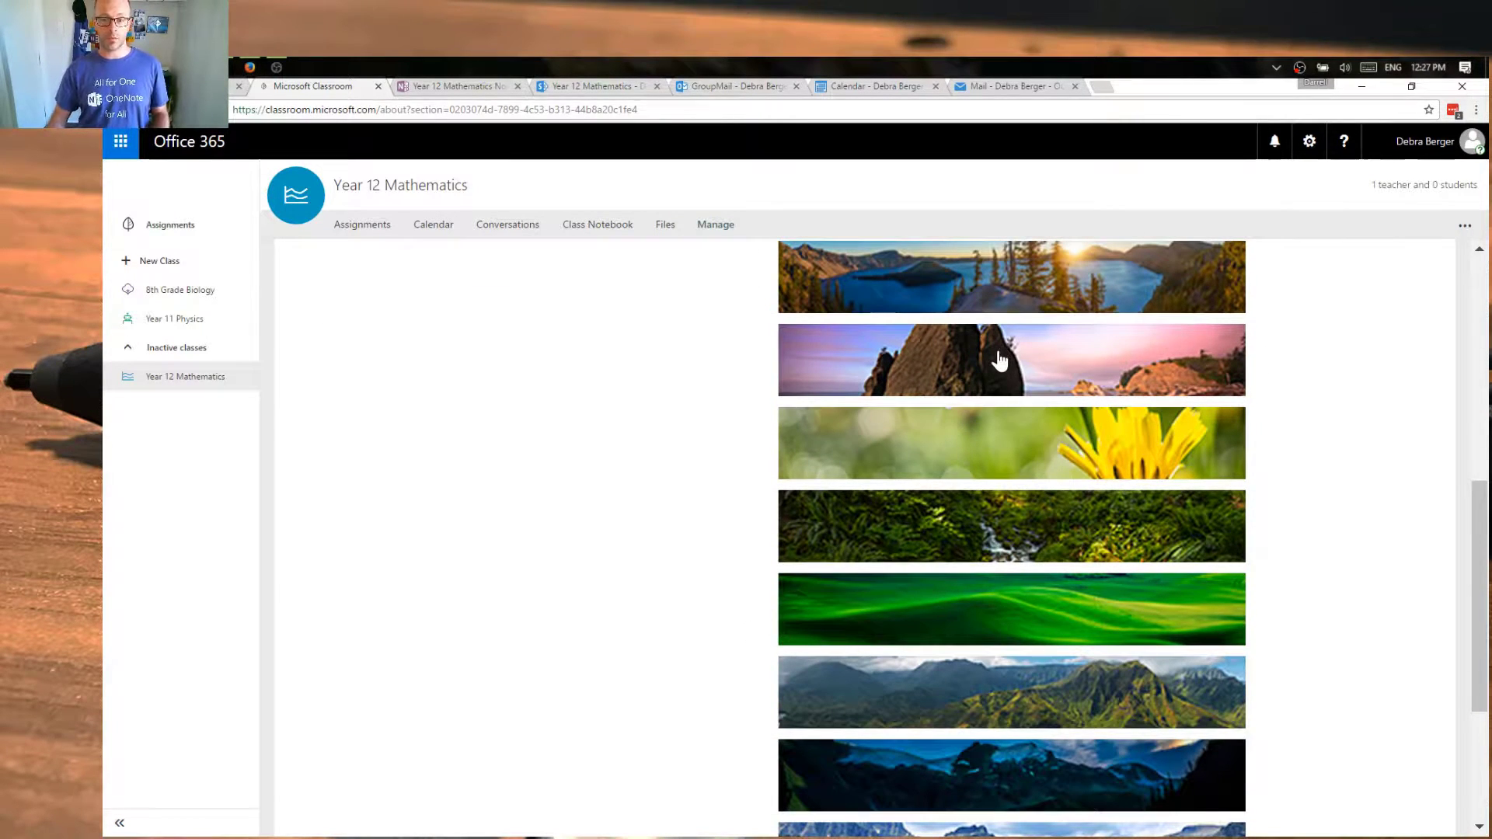
pyautogui.click(1032, 298)
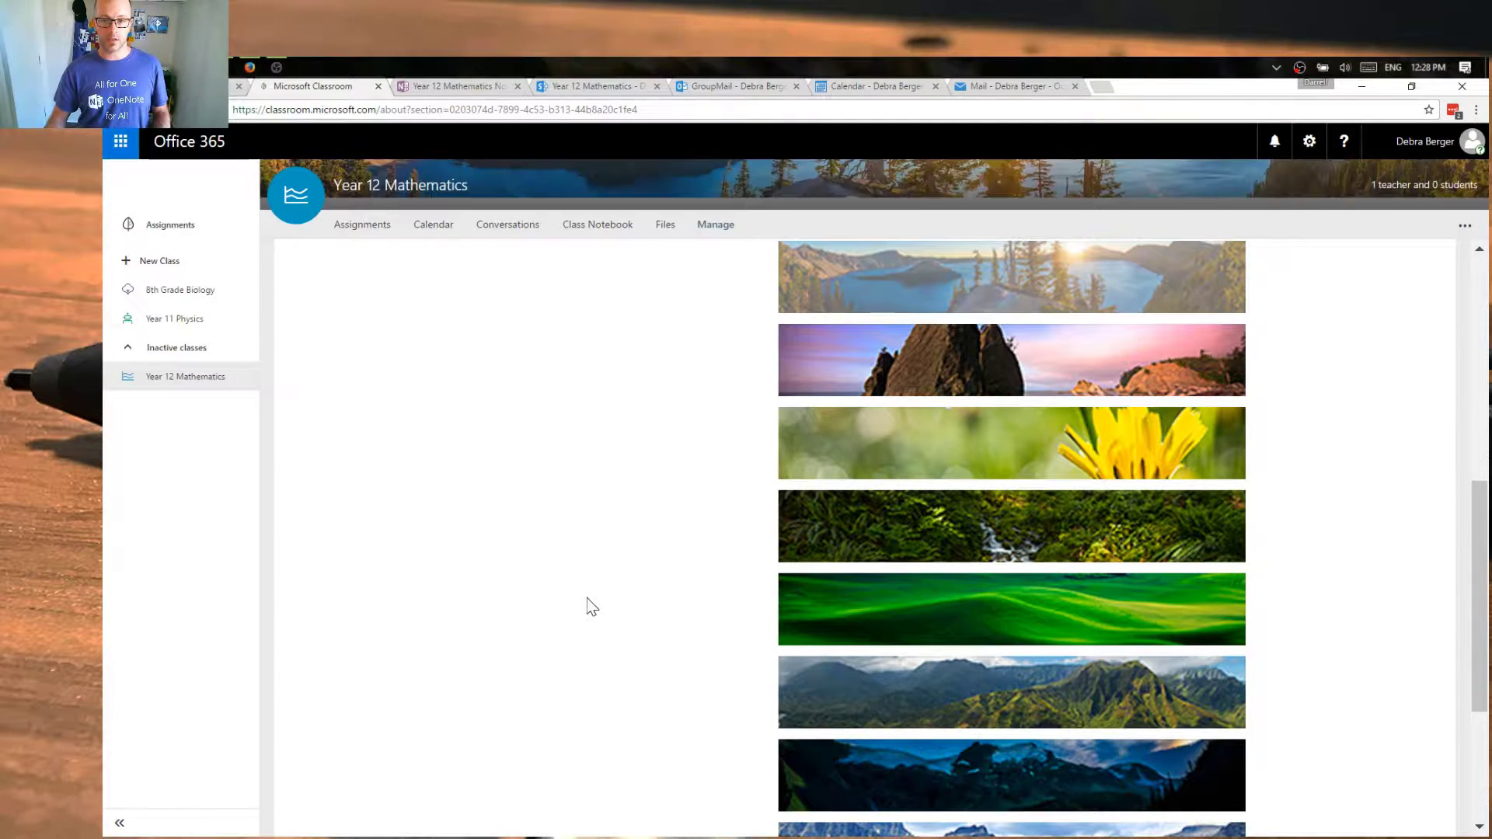
pyautogui.scroll(5, 592, 607)
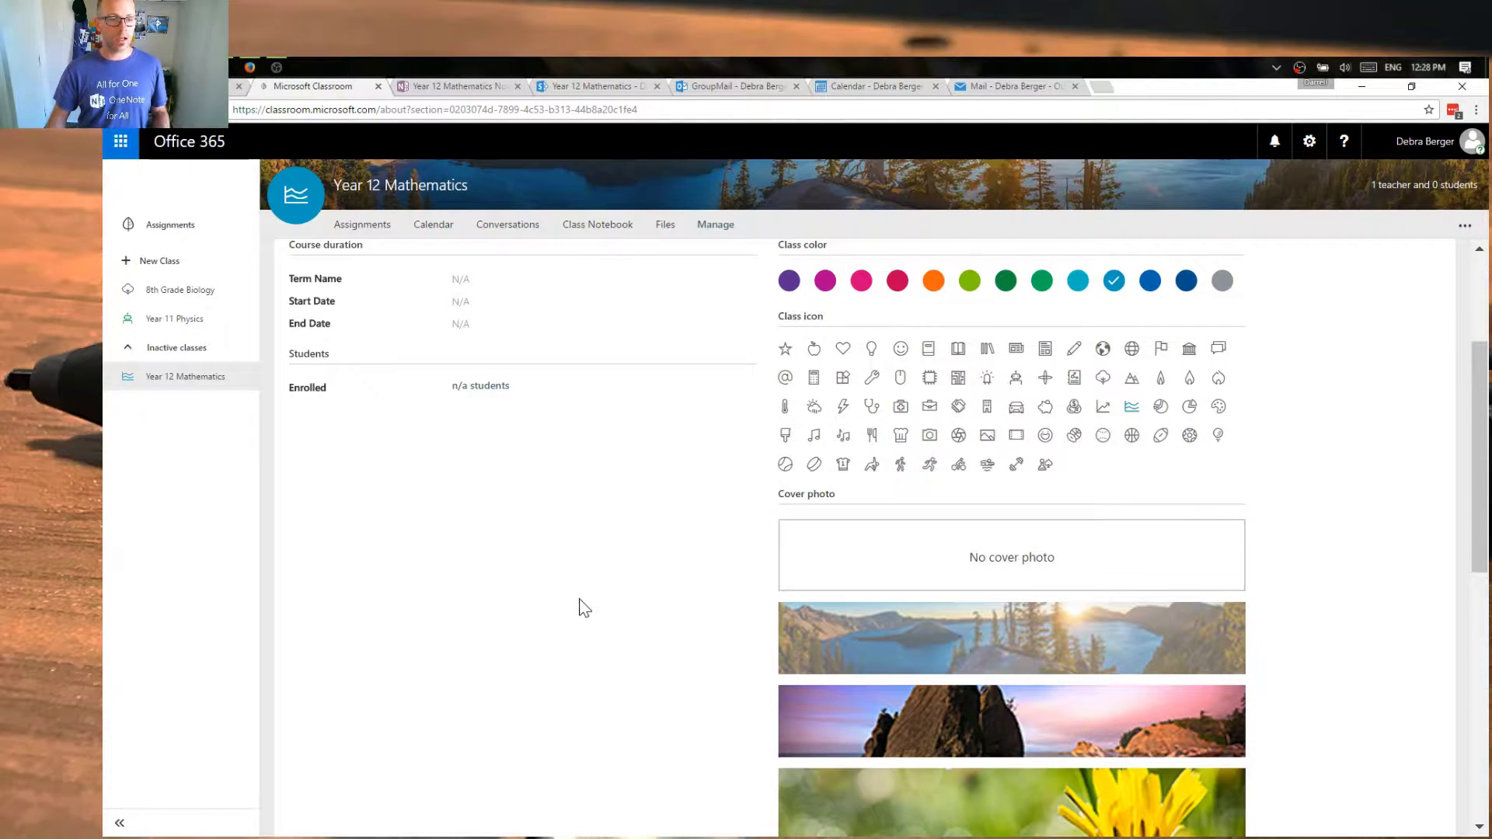
# Step: Find each of three students by name search, add them, and confirm their enrolment
pyautogui.click(493, 386)
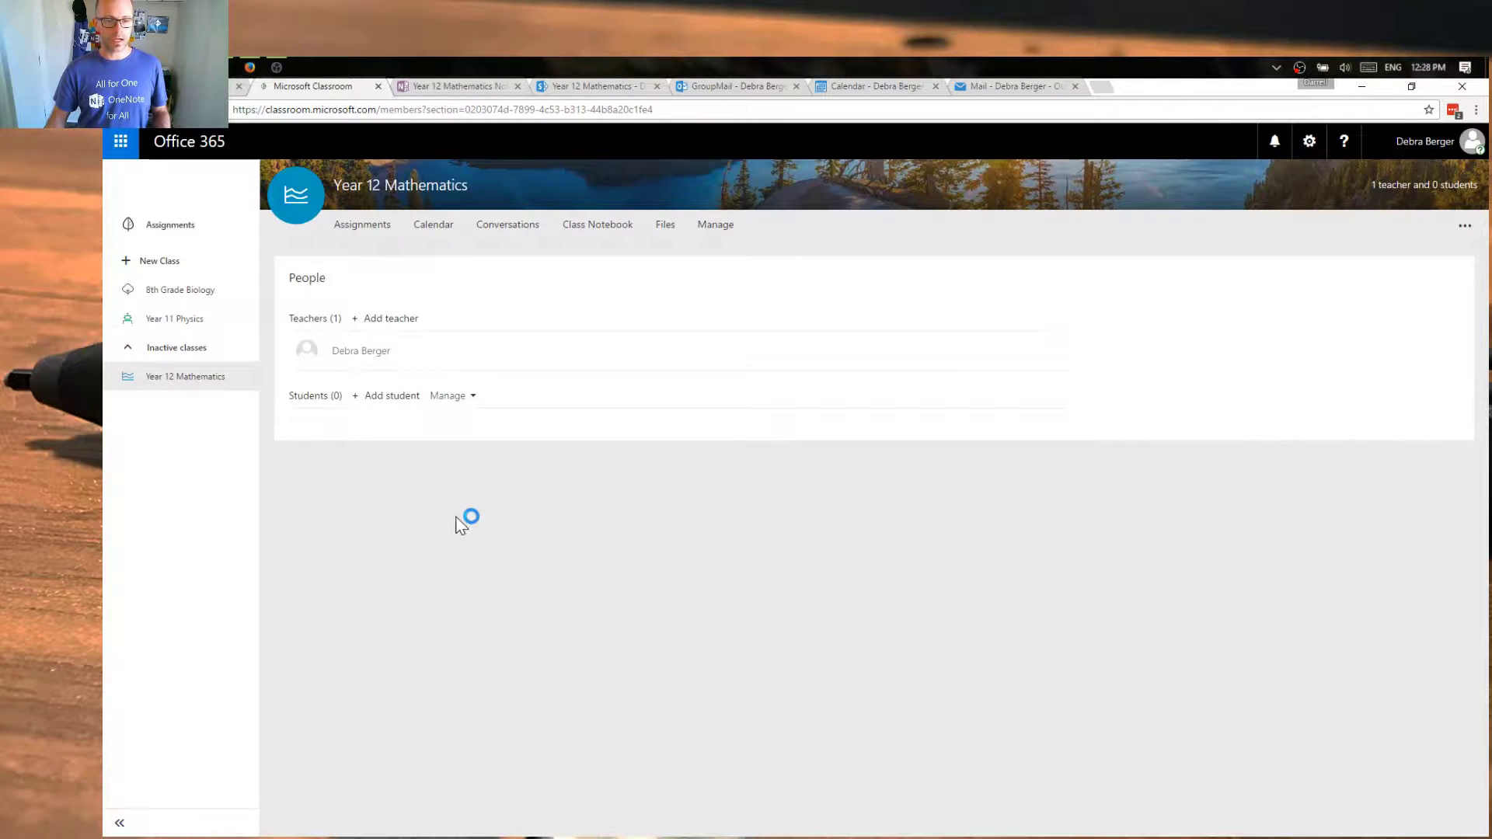
pyautogui.click(472, 397)
pyautogui.click(393, 398)
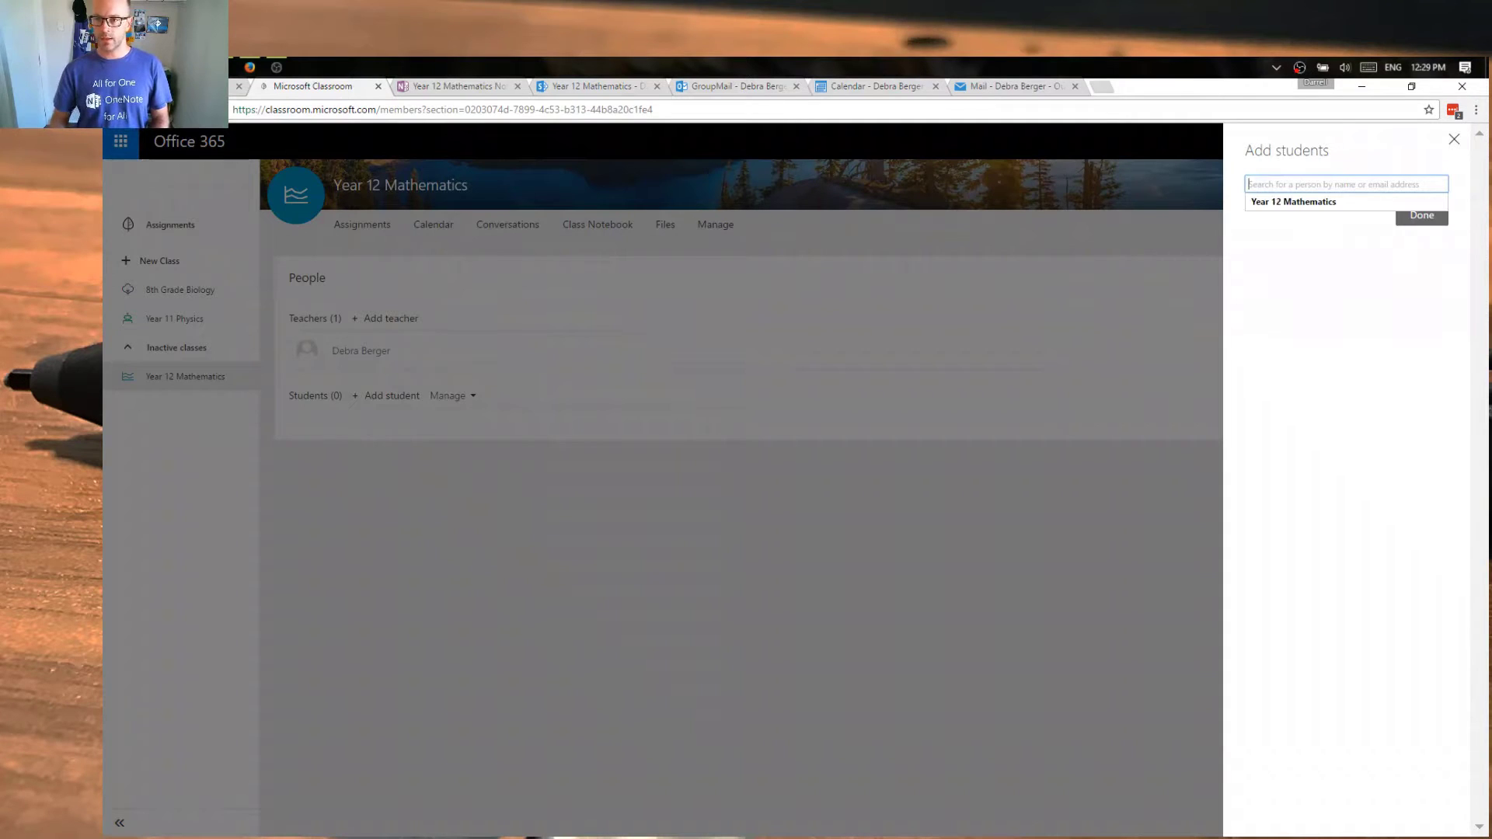
pyautogui.write('arden')
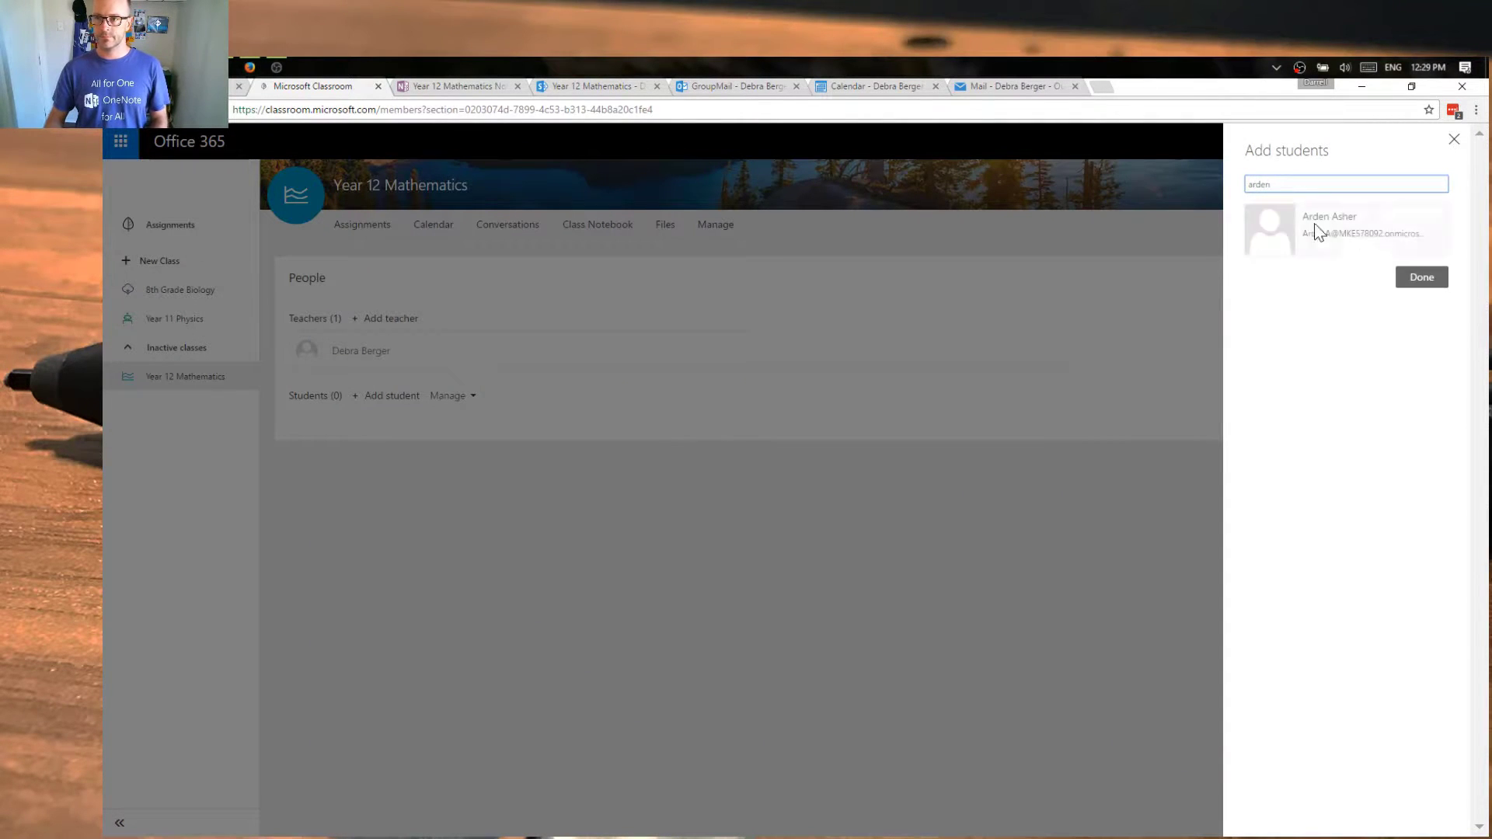
pyautogui.click(1353, 245)
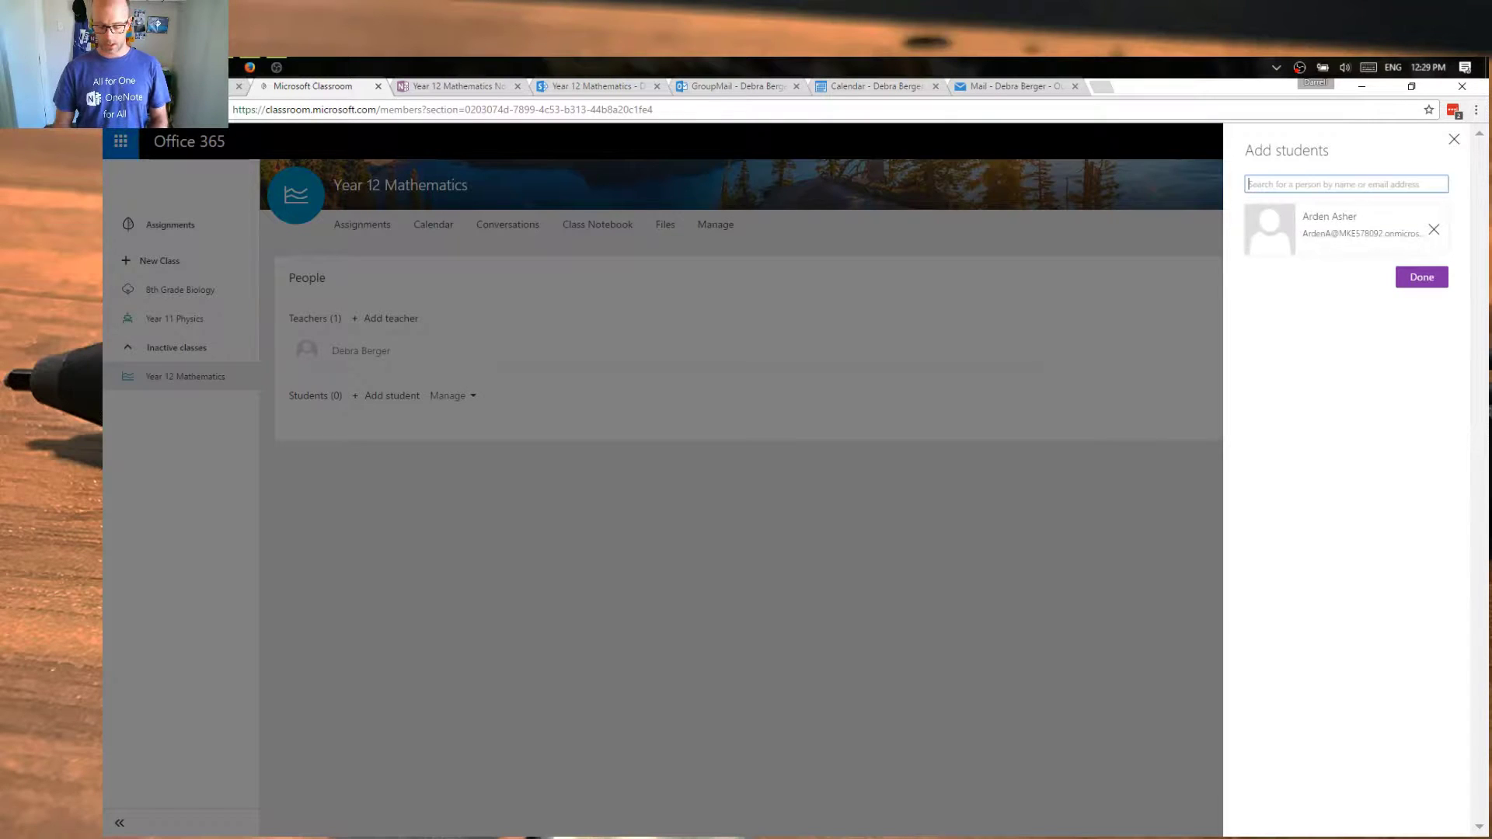
pyautogui.write('cara')
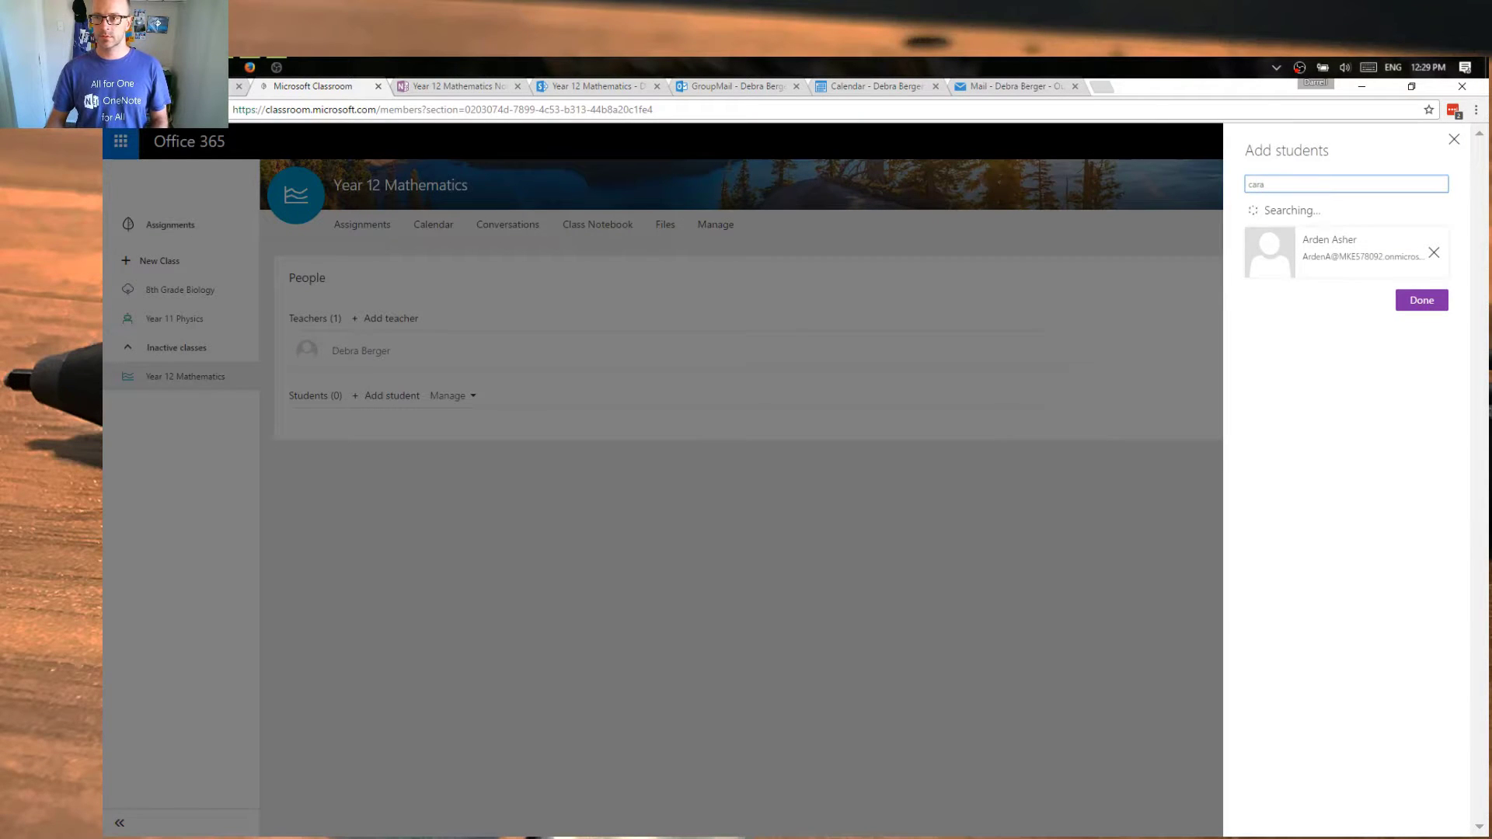
pyautogui.click(1310, 213)
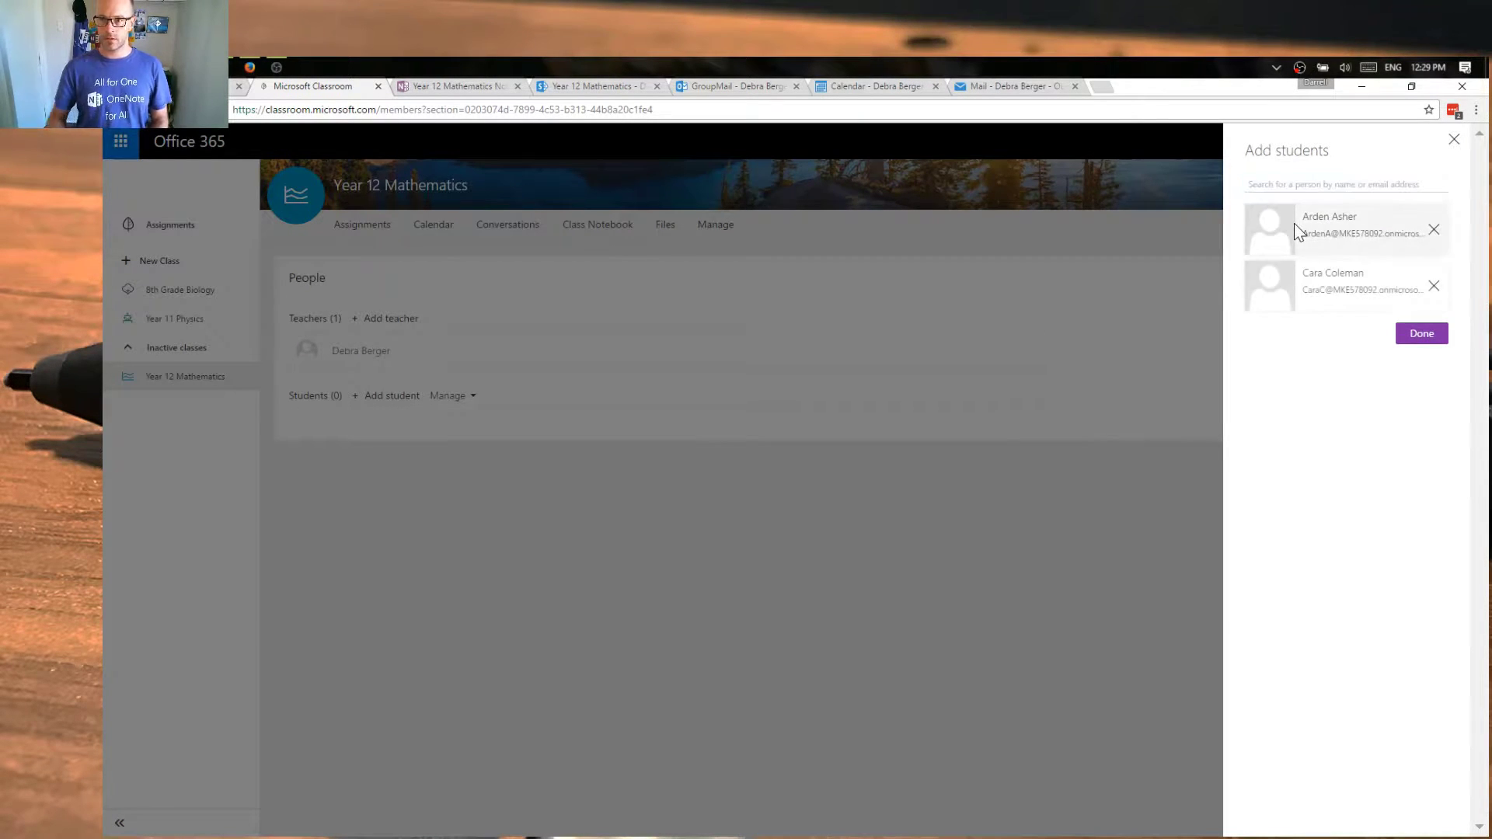
pyautogui.click(1294, 184)
pyautogui.write('cher')
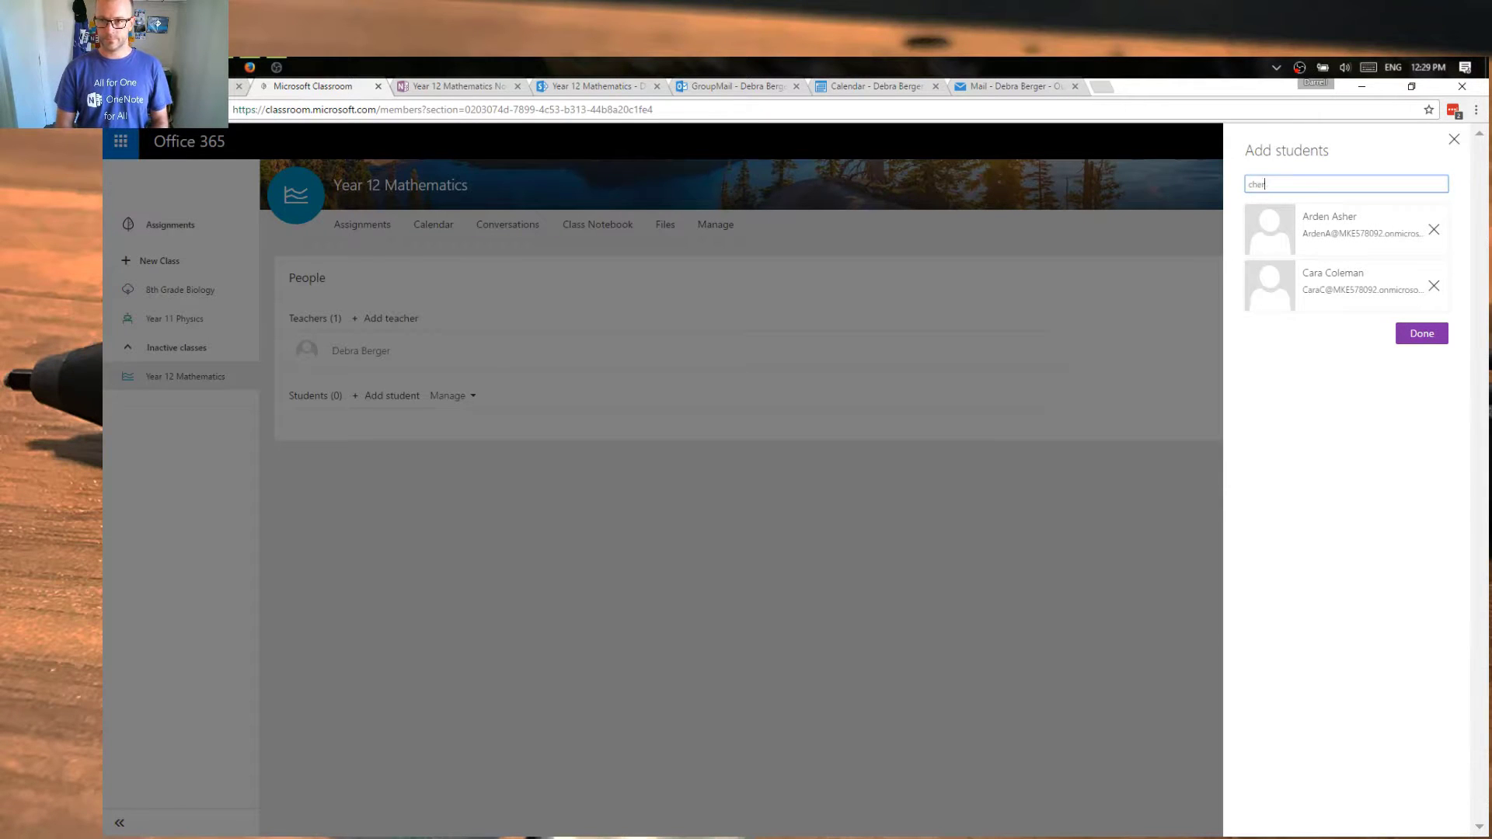
pyautogui.write('yl')
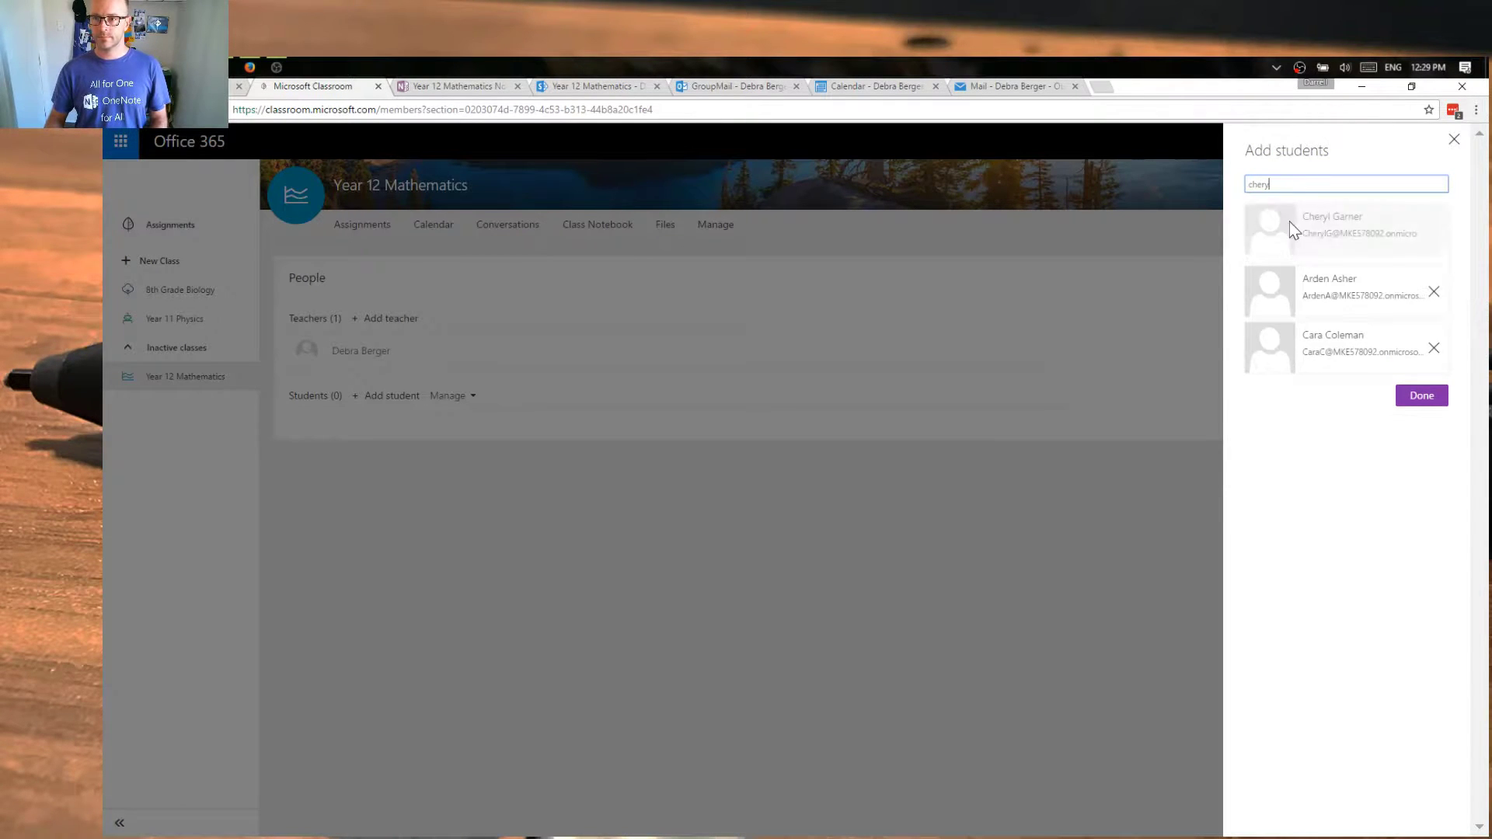
pyautogui.click(1288, 222)
pyautogui.click(1426, 393)
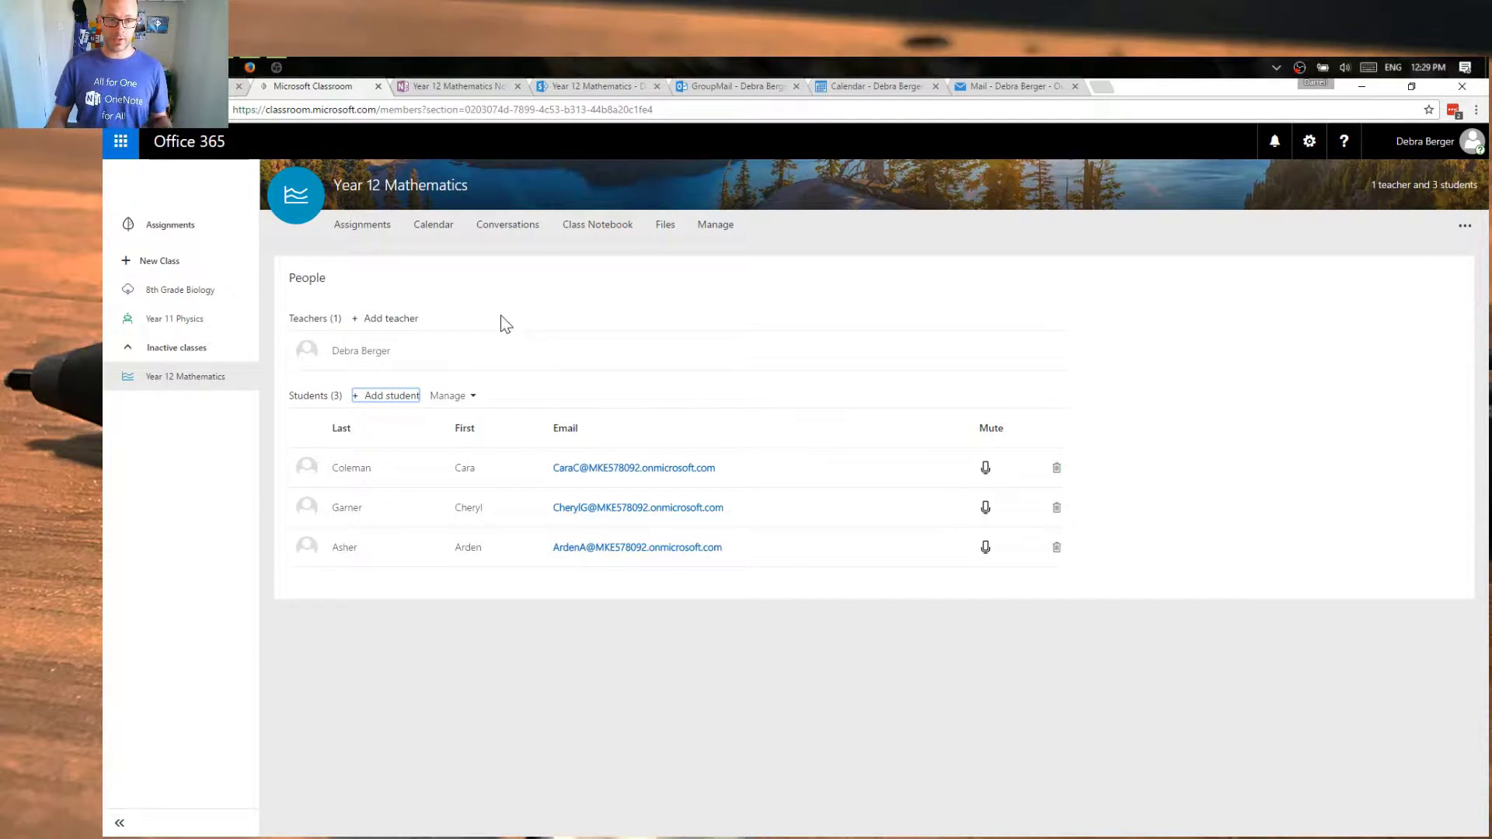
# Step: Search 'mod' and add the administrator account as a co-teacher of Year 12 Mathematics
pyautogui.click(404, 321)
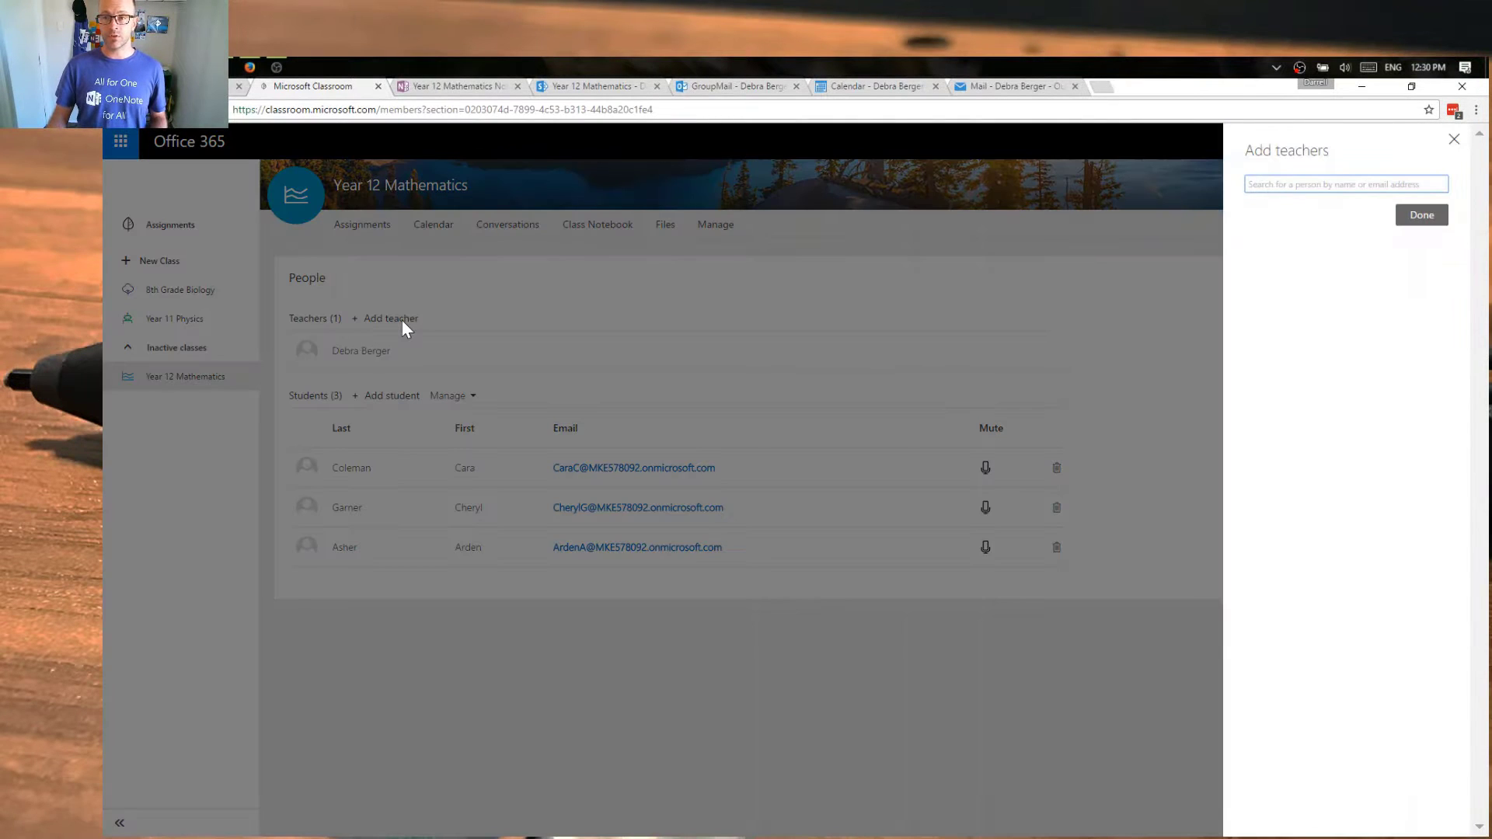
pyautogui.click(1251, 184)
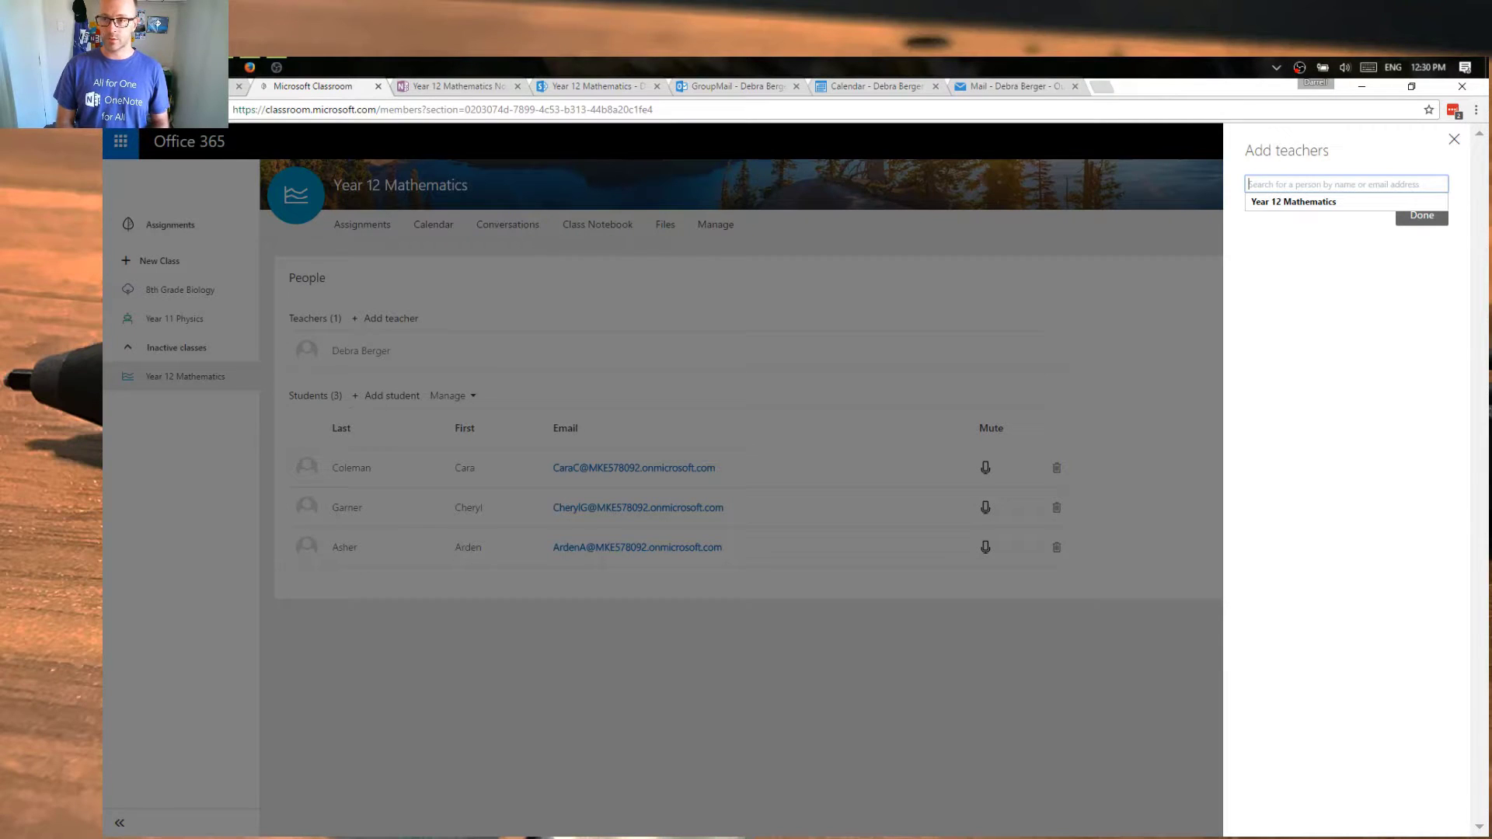
pyautogui.write('mod')
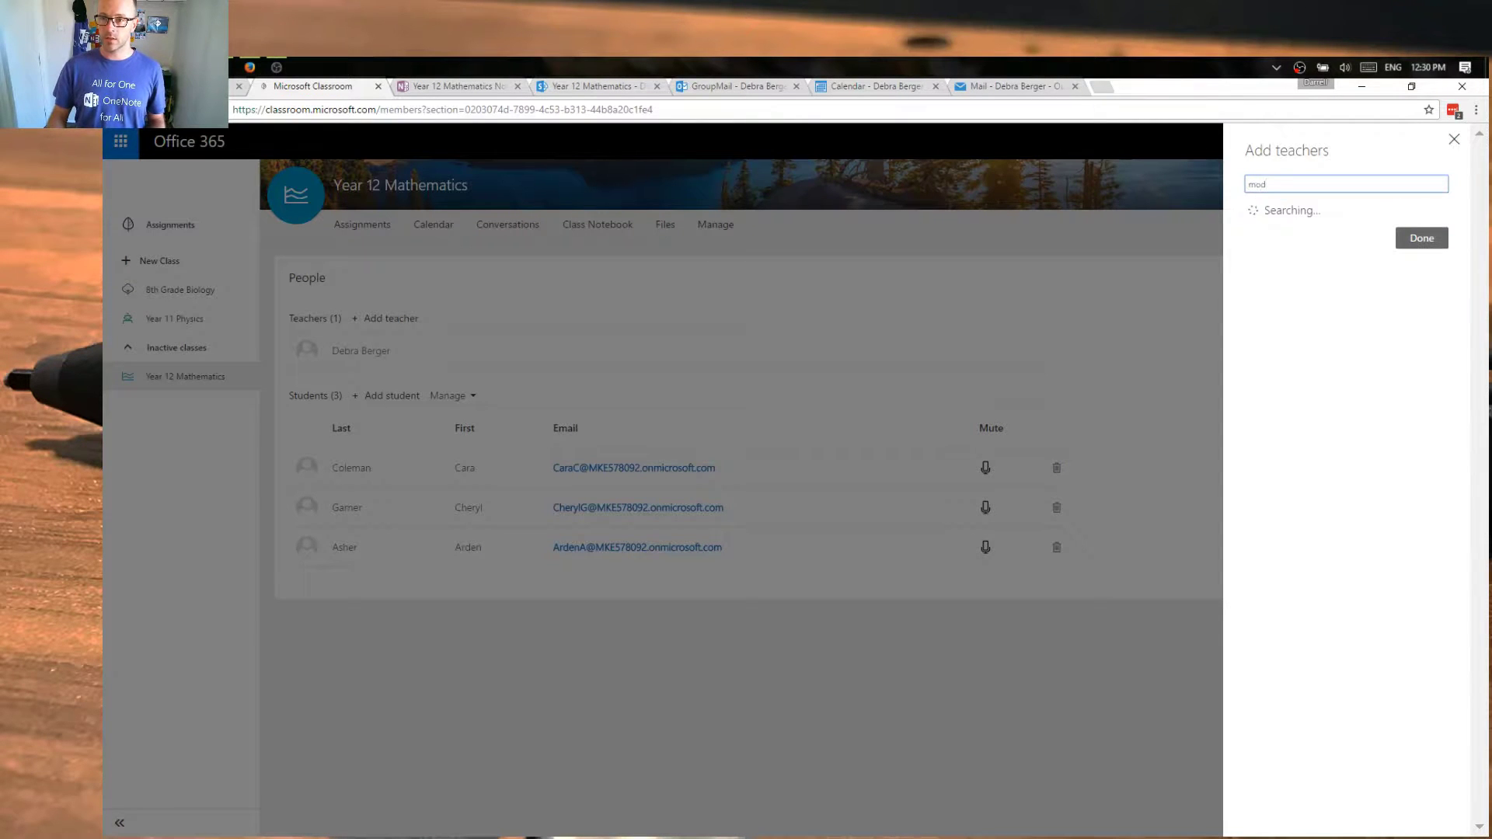
pyautogui.click(1308, 230)
pyautogui.click(1421, 280)
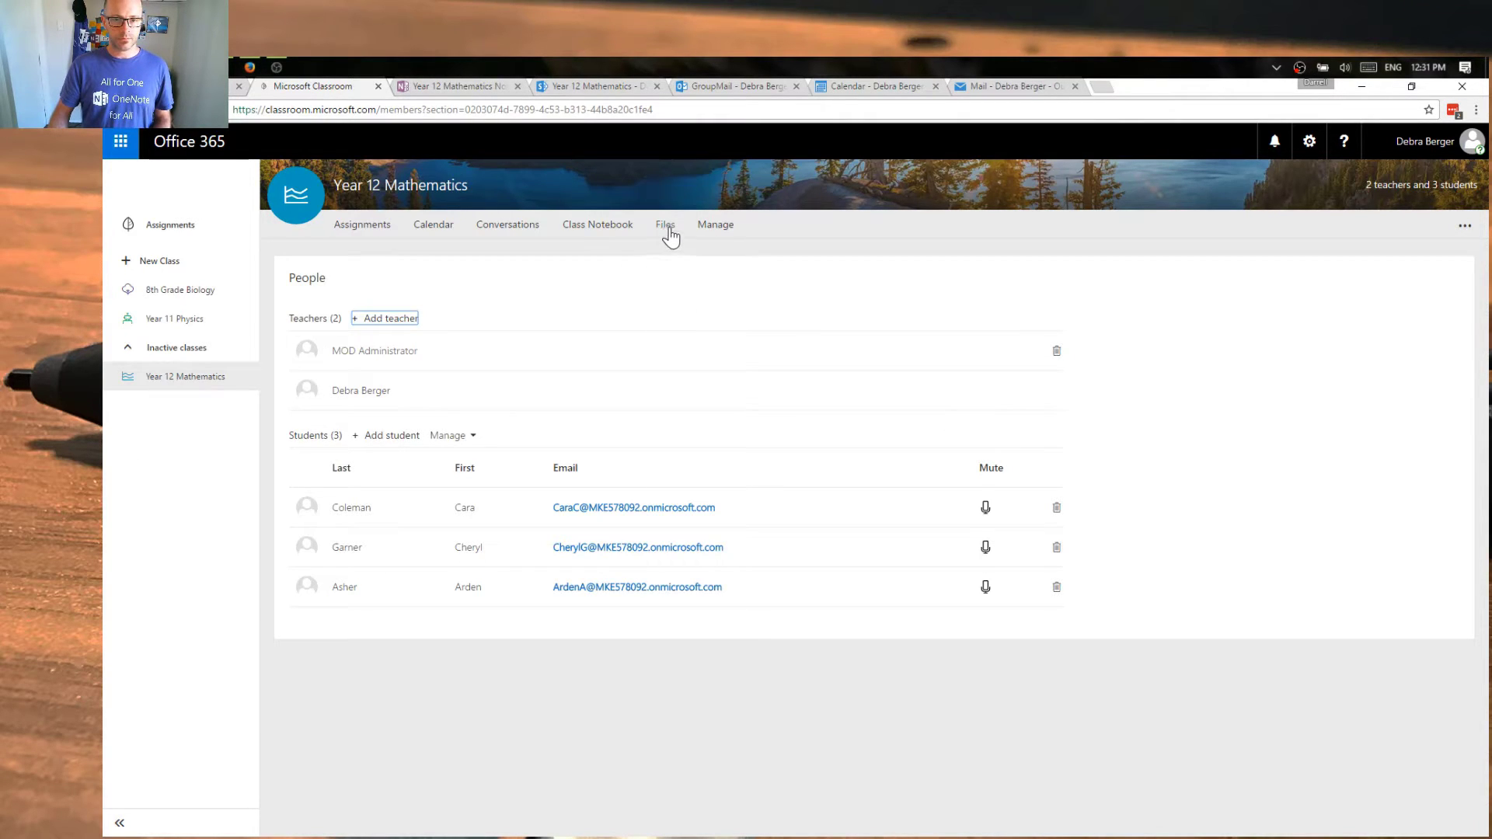
# Step: Check the class Assignments tab, then return to the Year 12 Mathematics Manage page
pyautogui.click(376, 233)
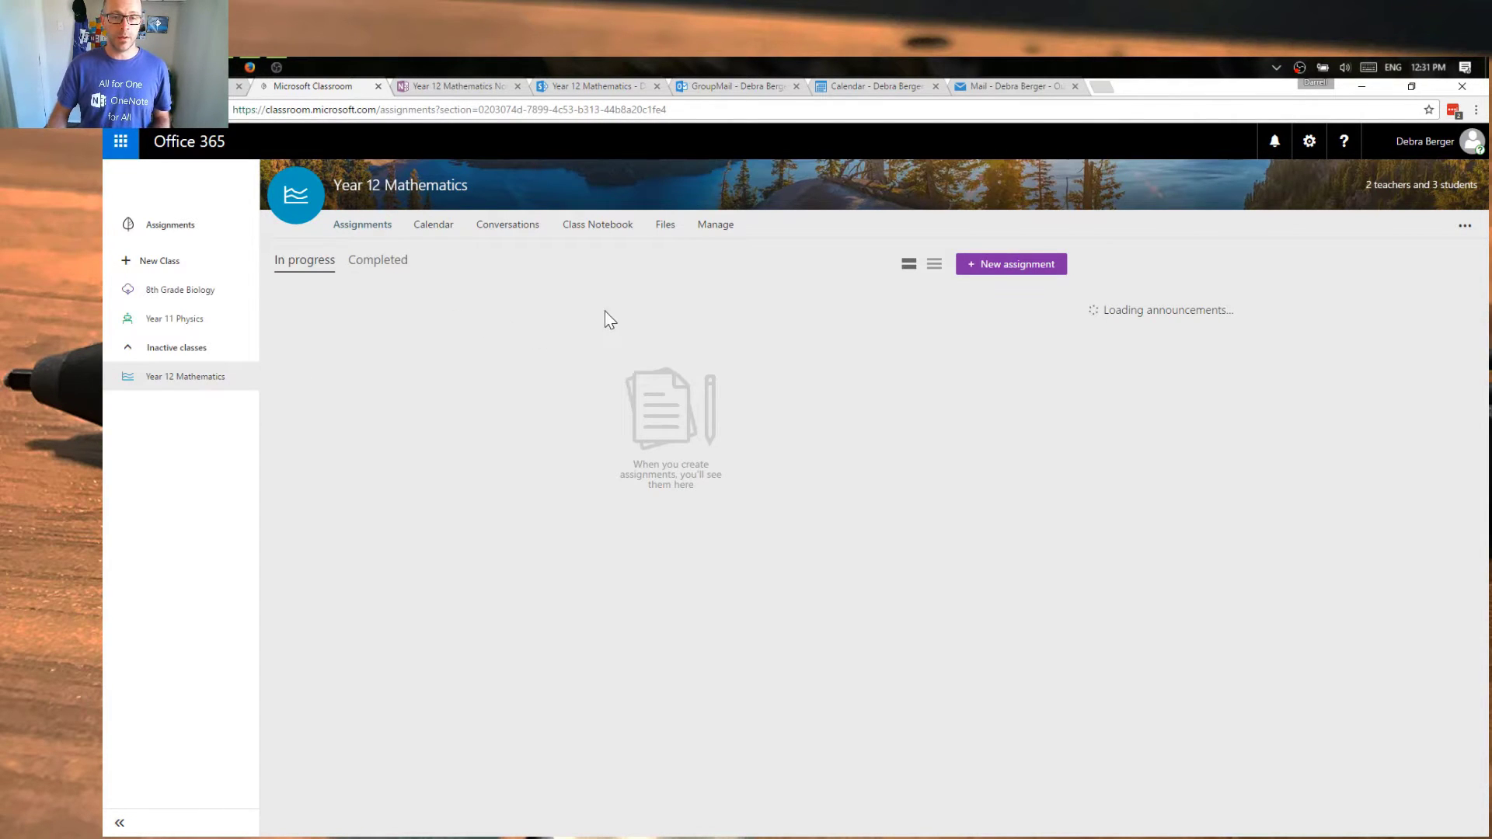
pyautogui.click(715, 230)
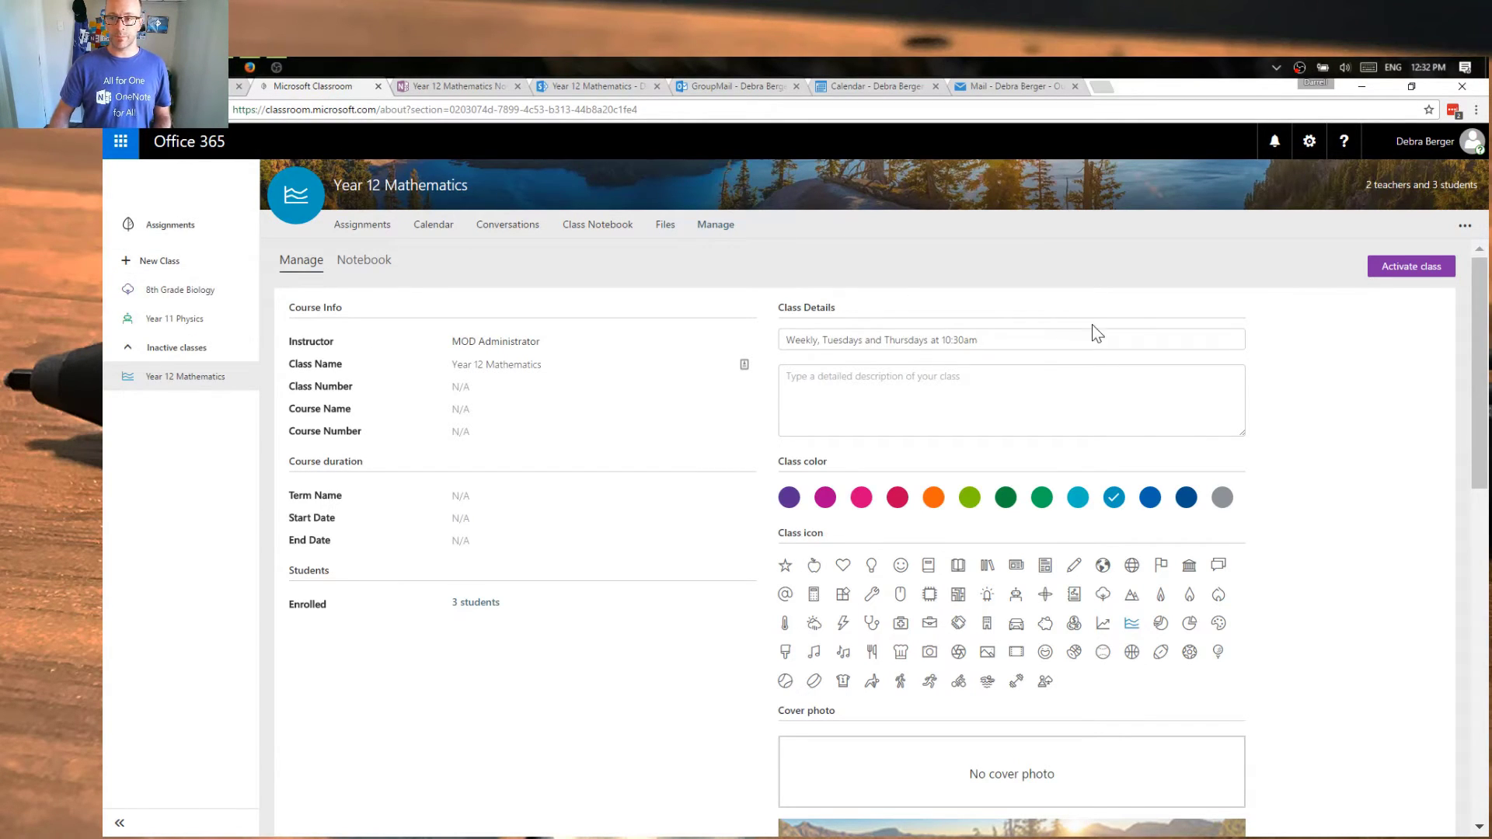
# Step: Activate Year 12 Mathematics and view the overall assignments list with Ear Research and Eye Research
pyautogui.click(1411, 274)
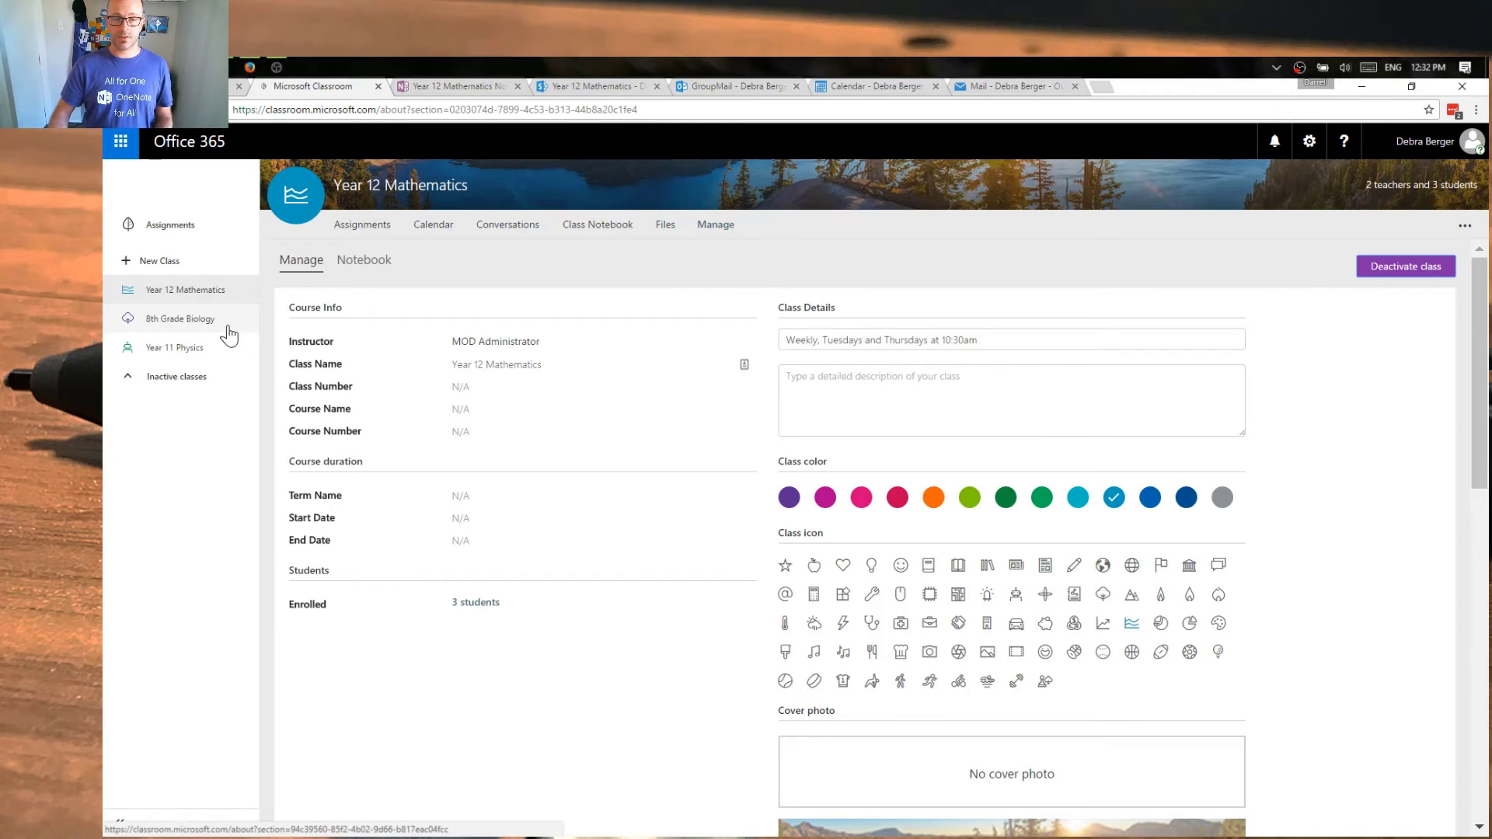
pyautogui.click(174, 234)
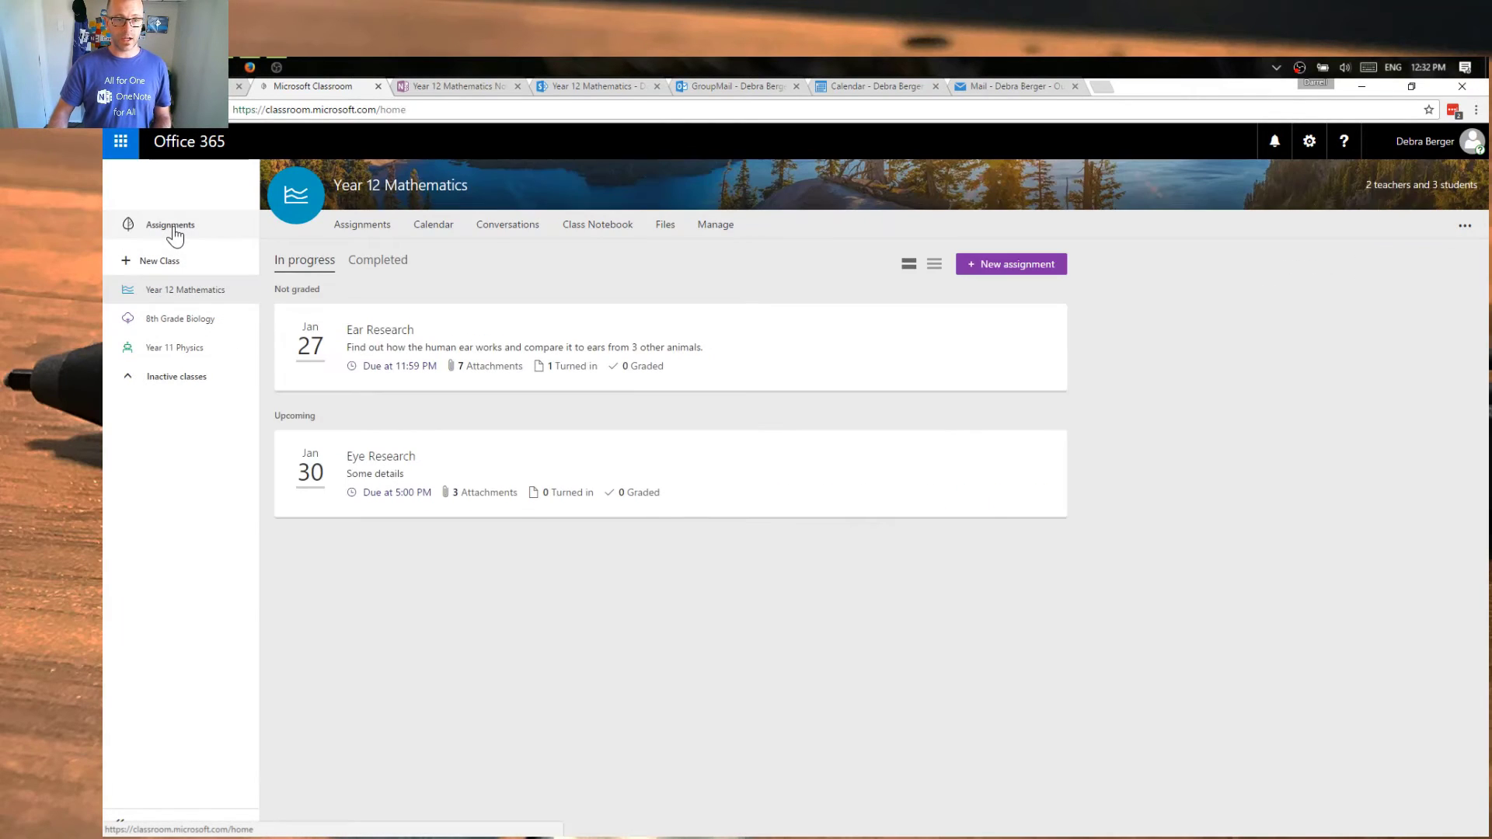